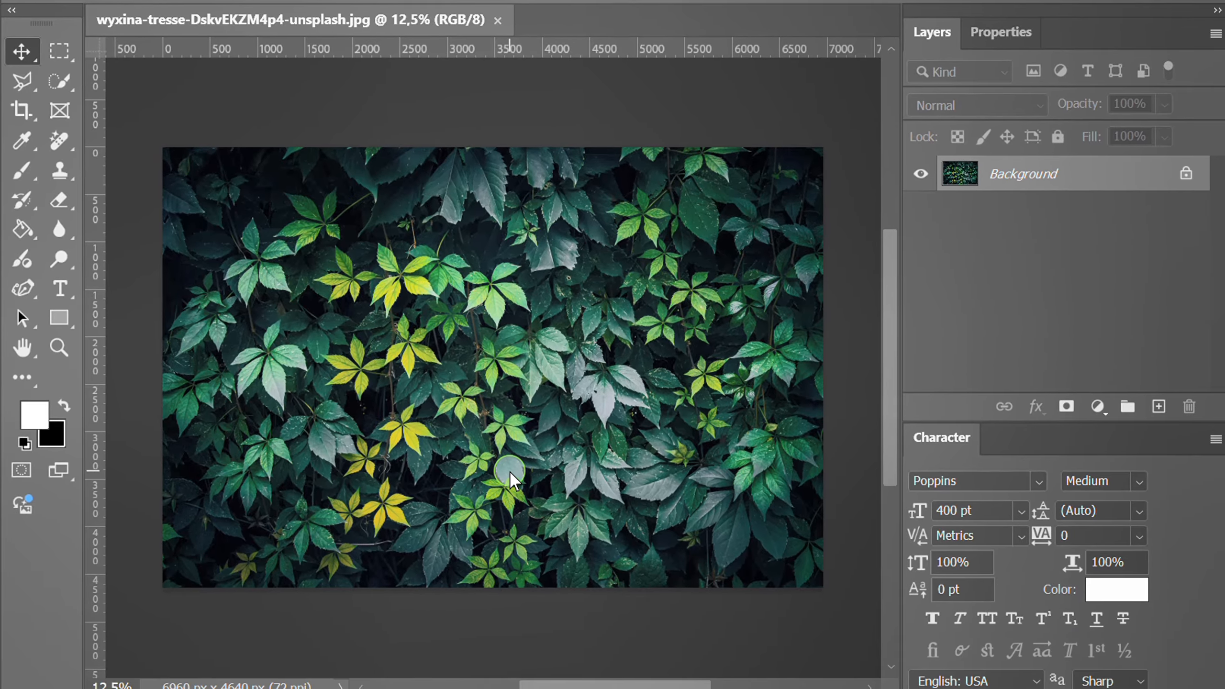
# Step: Duplicate the Background layer and apply a Gaussian Blur to the copy of the leaf photo
pyautogui.hotkey('ctrl', 'j')
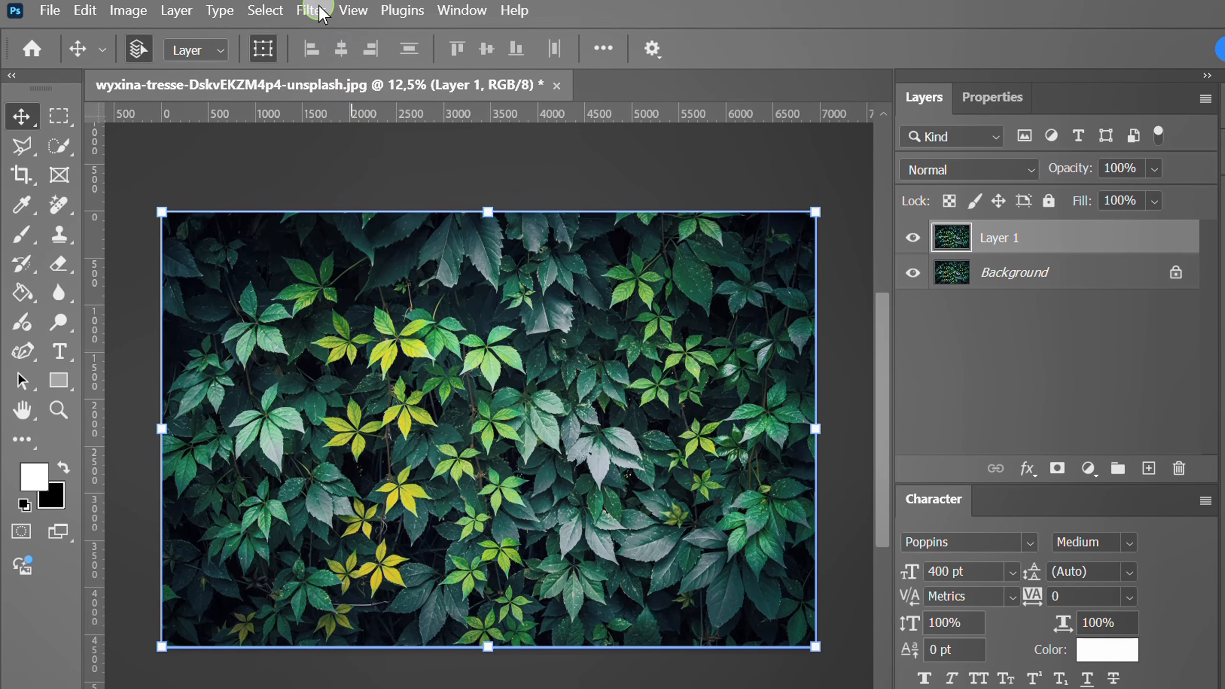
pyautogui.click(311, 13)
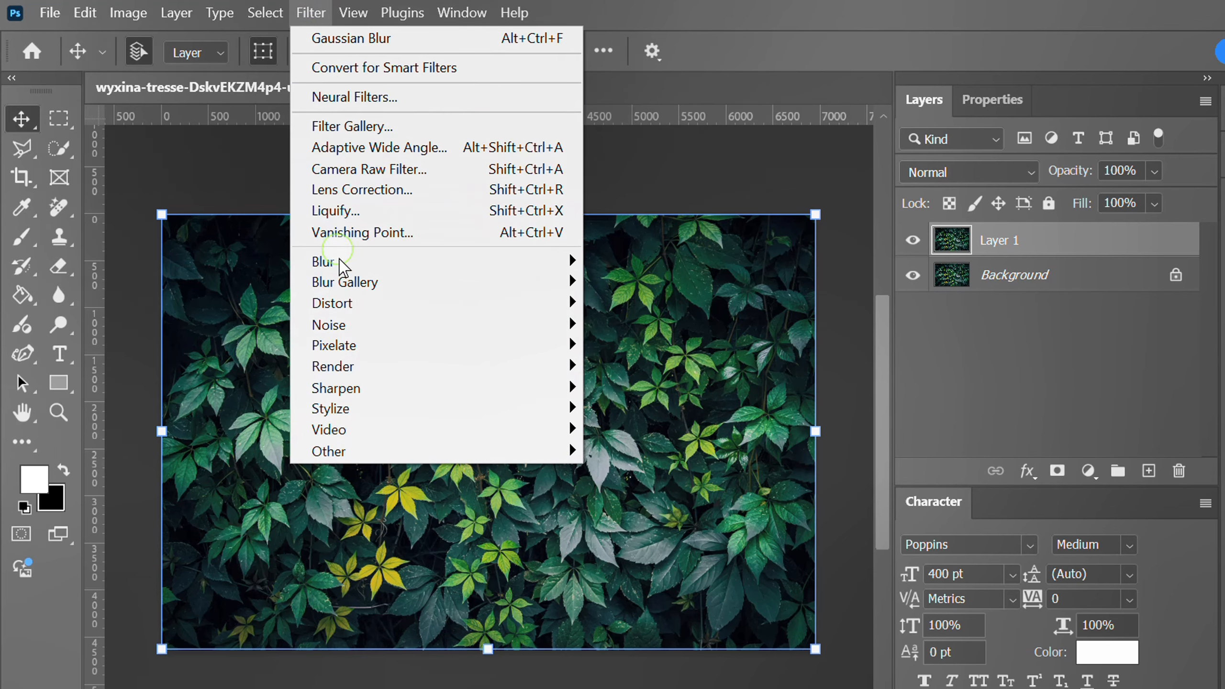
pyautogui.moveTo(391, 261)
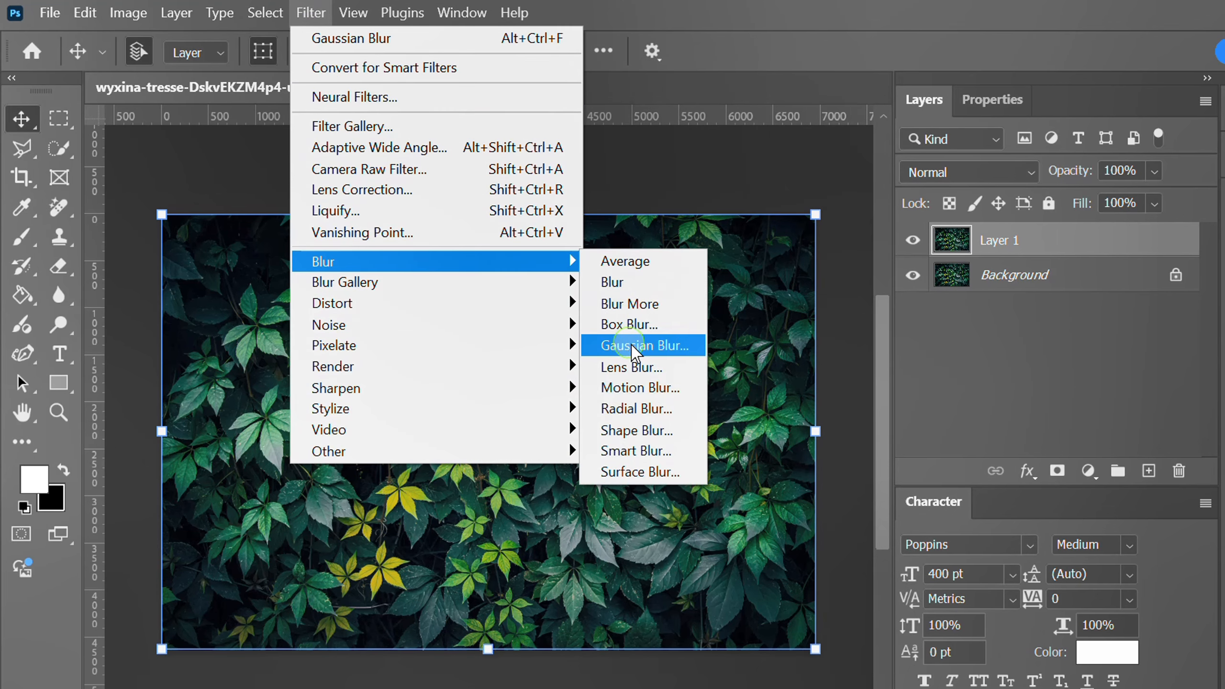
pyautogui.click(665, 348)
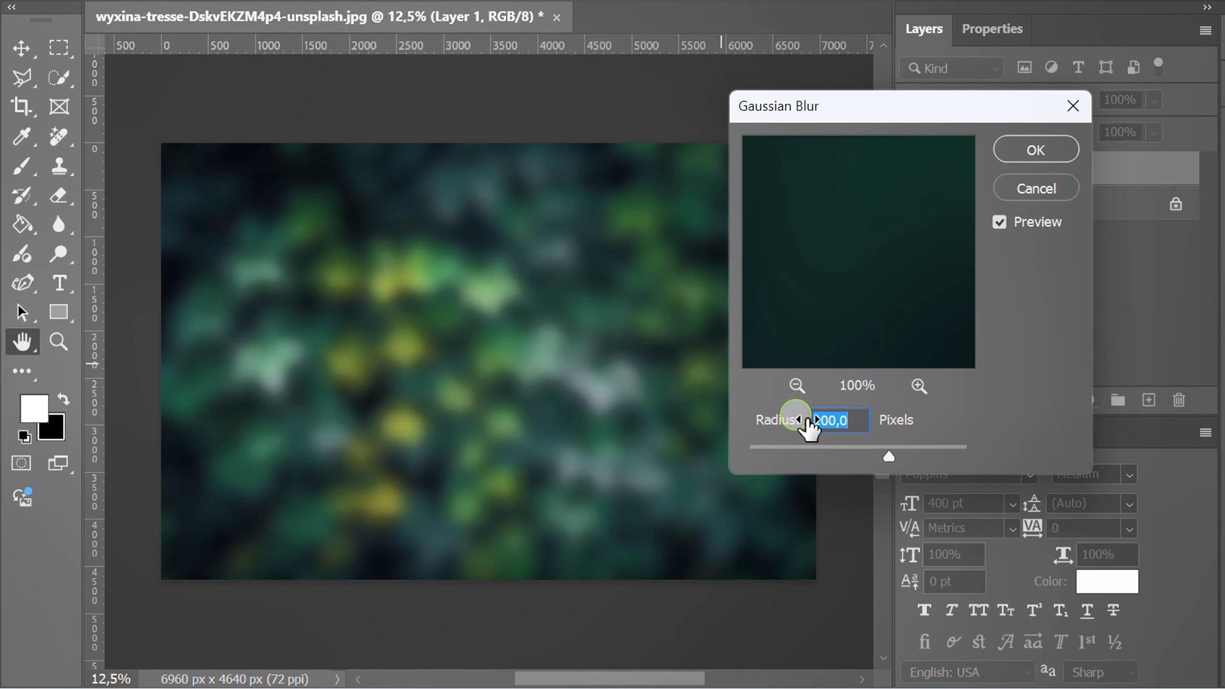
pyautogui.click(1033, 150)
pyautogui.press('v')
pyautogui.click(594, 302)
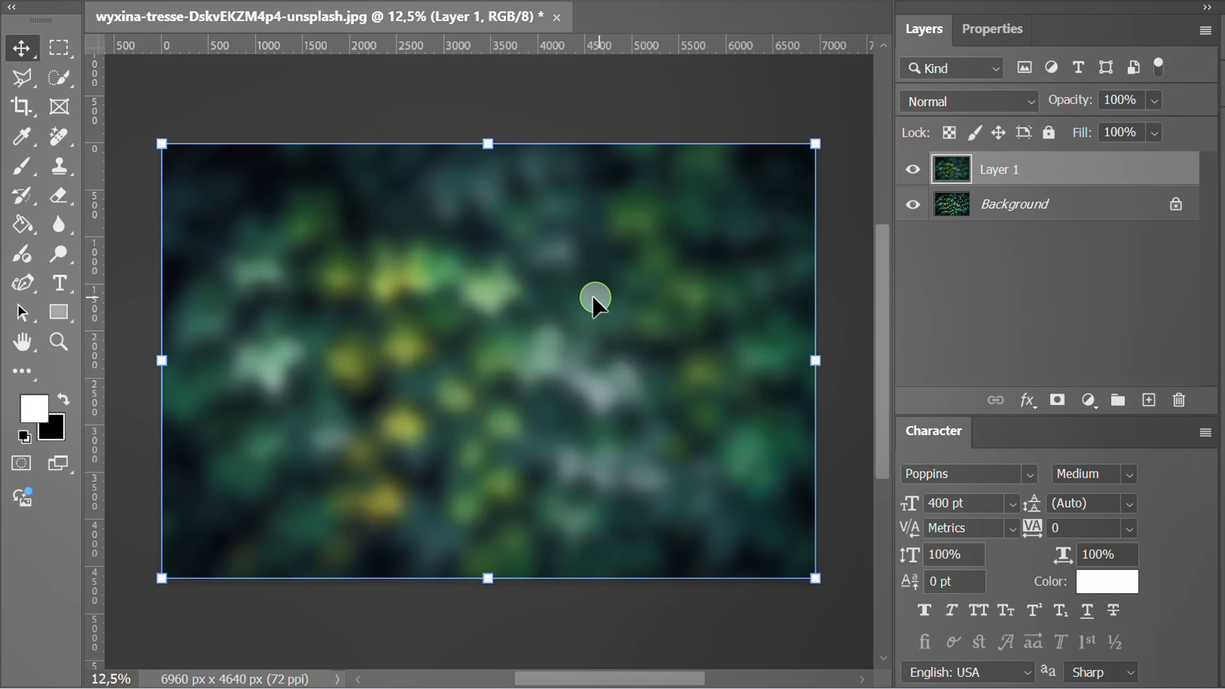
# Step: Enlarge the blurred leaf layer from its centre to well beyond the canvas edges and lock the layer
pyautogui.scroll(-3, 540, 306)
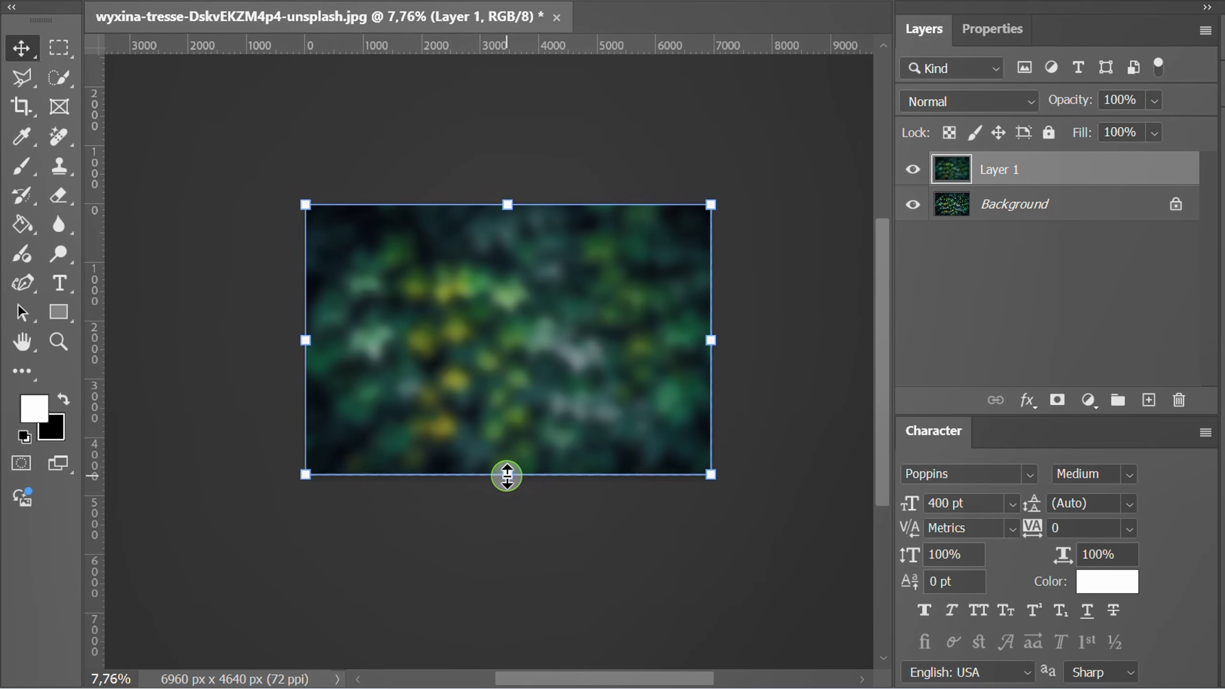
pyautogui.moveTo(506, 476); pyautogui.dragTo(506, 576)
pyautogui.press('Return')
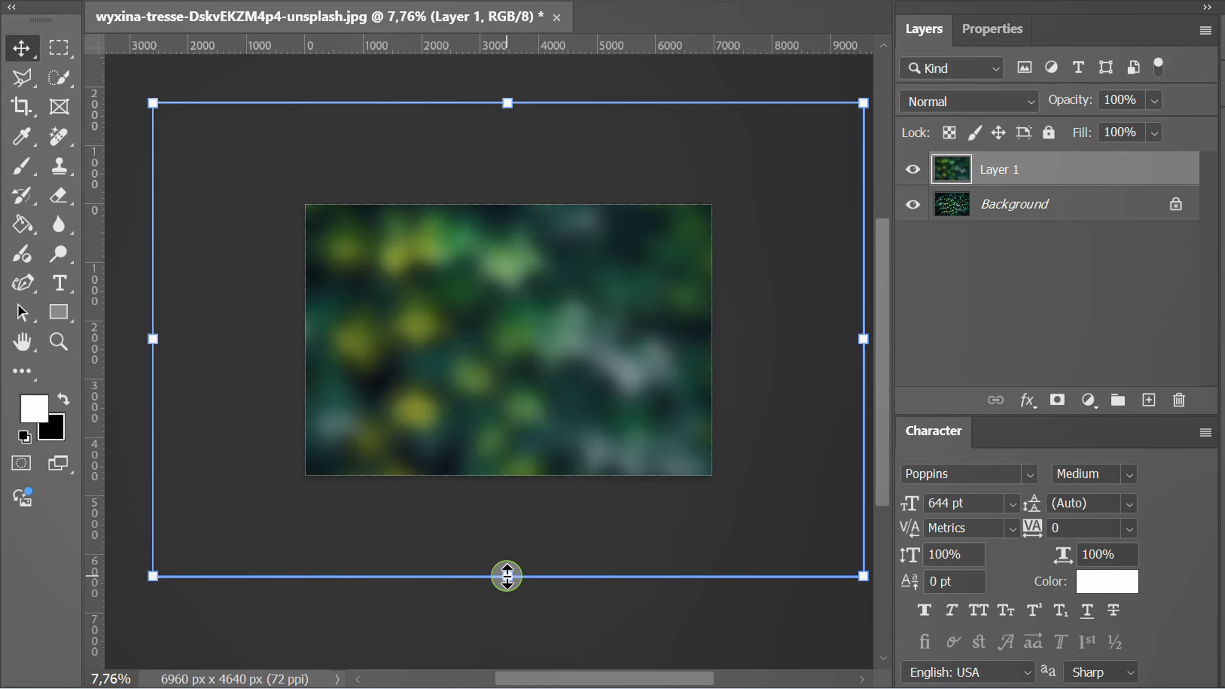
pyautogui.click(1083, 168)
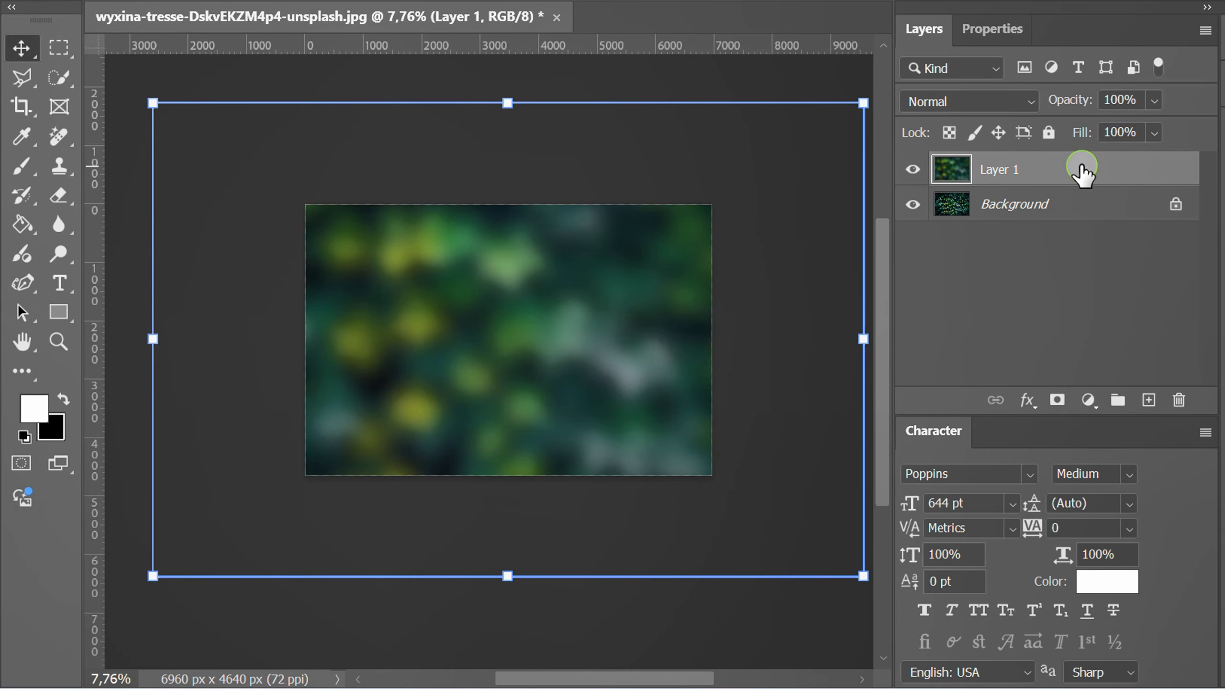
pyautogui.click(1049, 132)
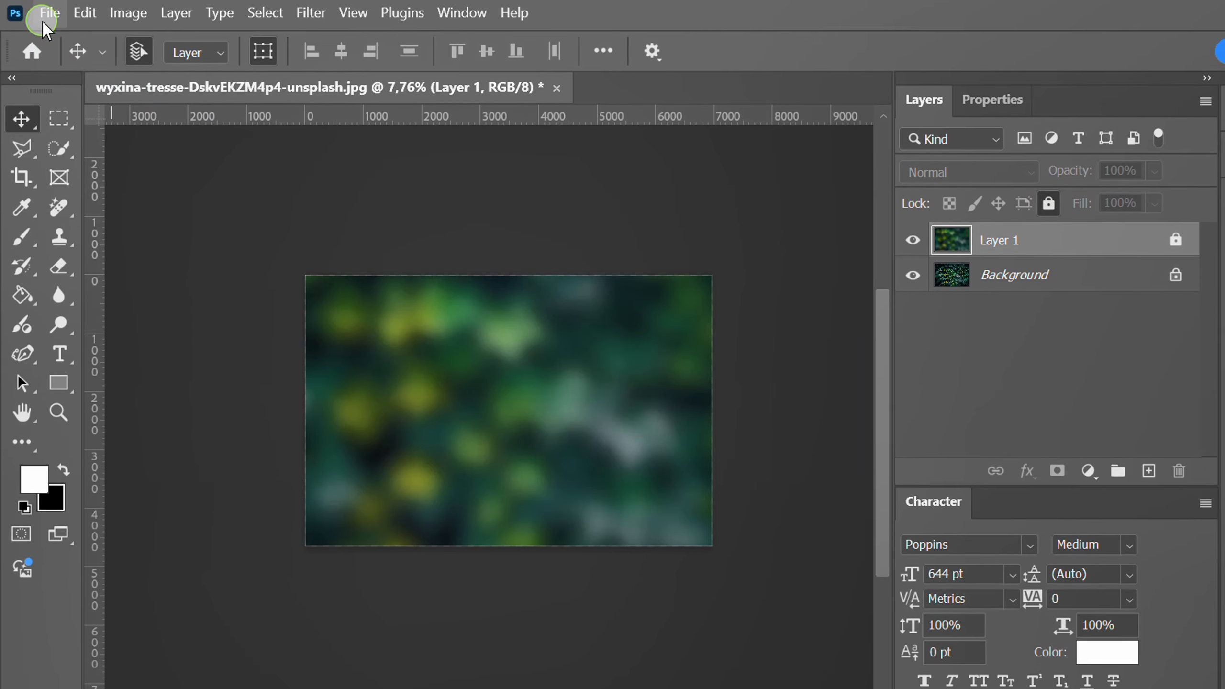
pyautogui.click(47, 16)
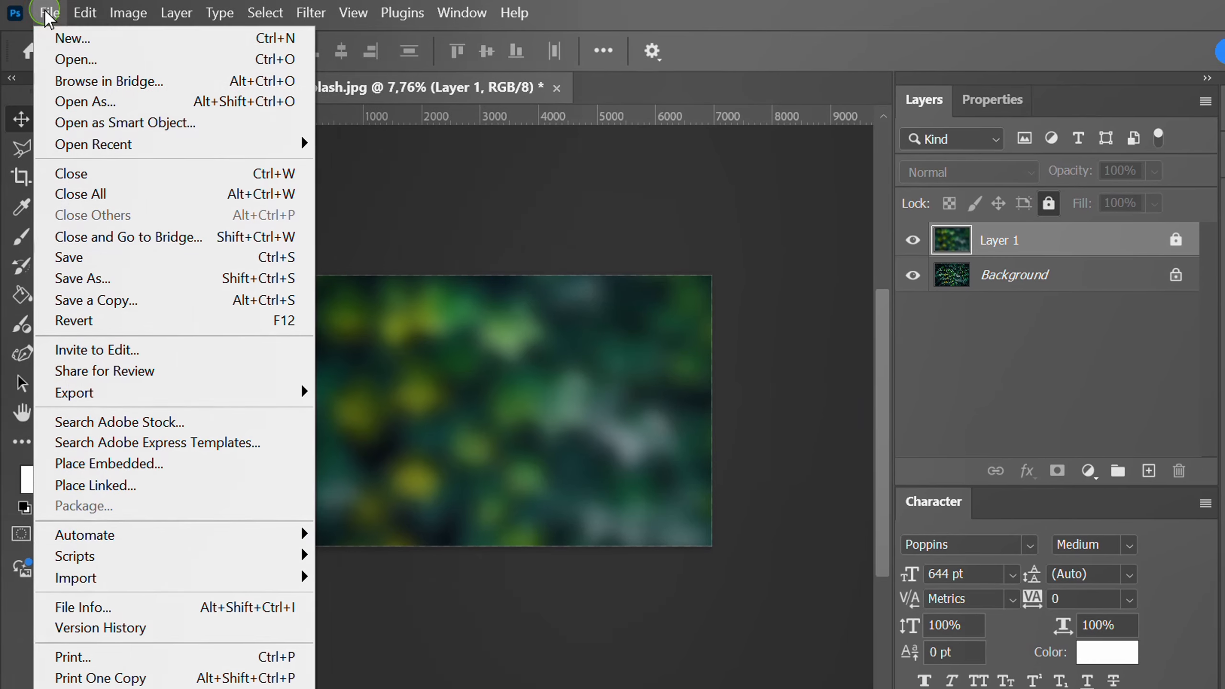
pyautogui.click(84, 463)
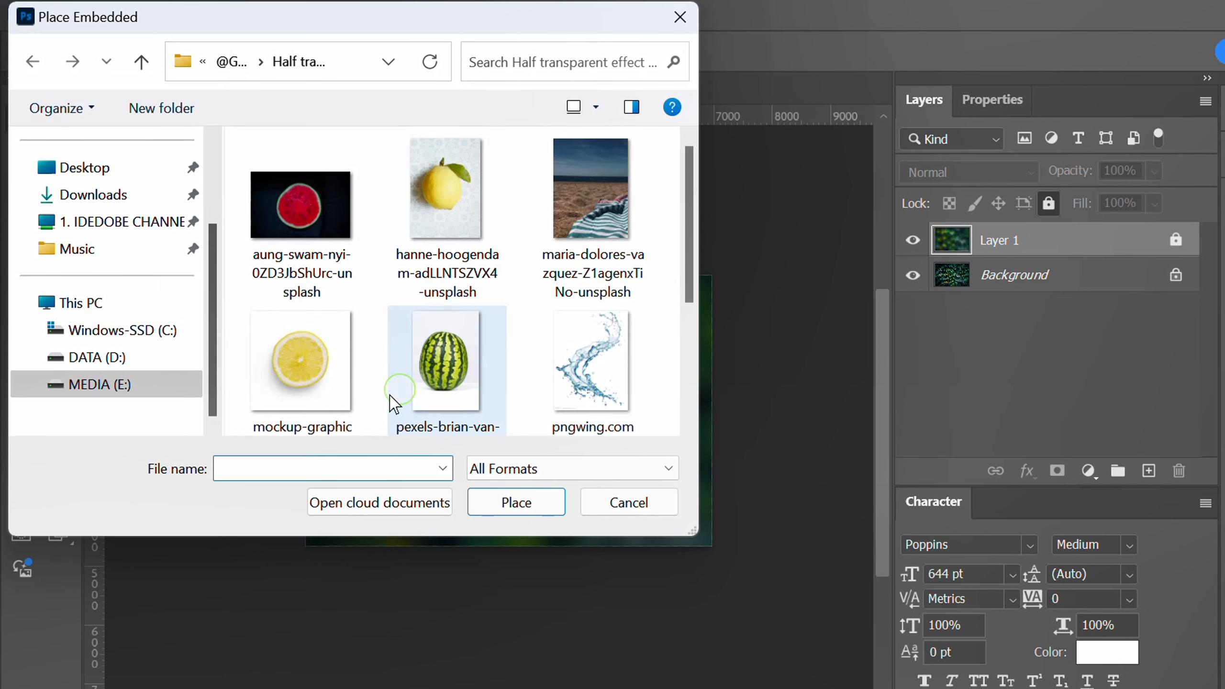
pyautogui.click(390, 396)
pyautogui.click(502, 504)
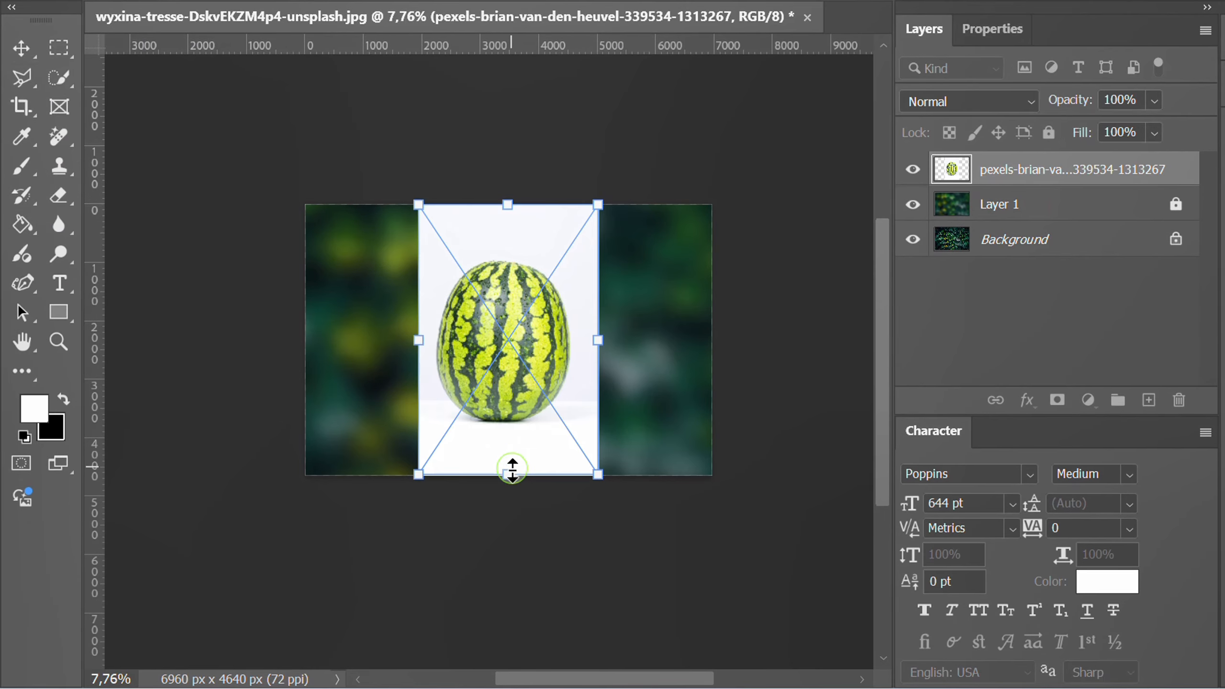
pyautogui.moveTo(511, 476); pyautogui.dragTo(510, 497)
pyautogui.press('Return')
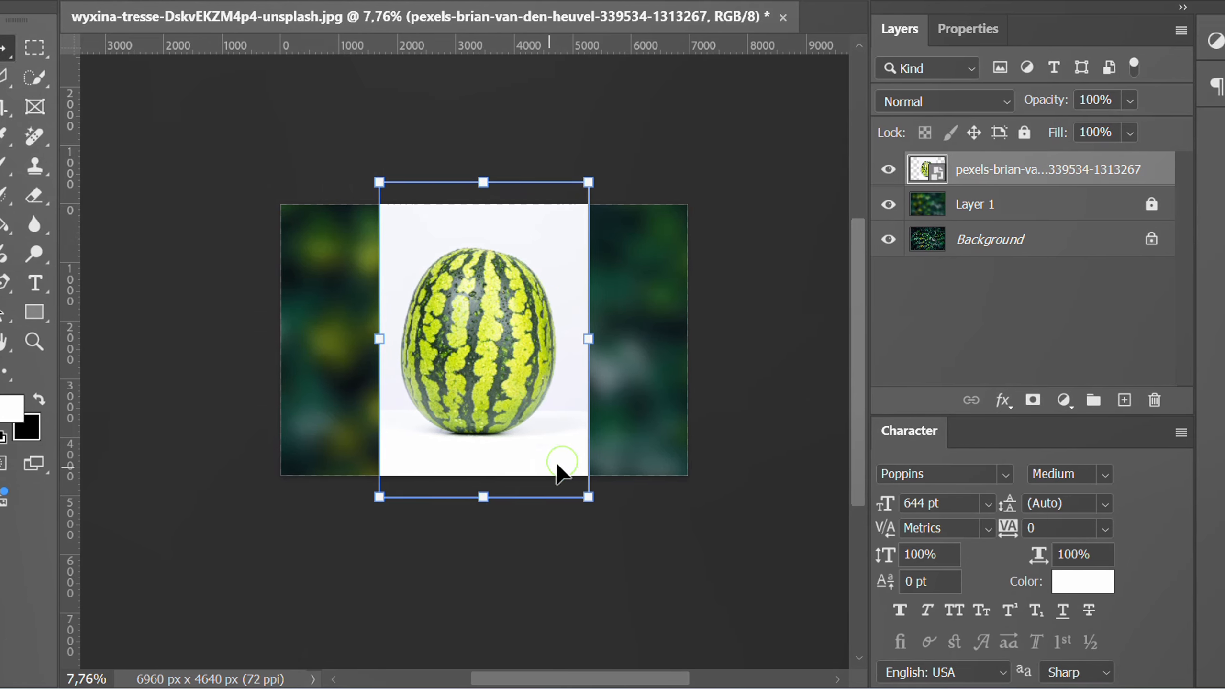
# Step: Convert the placed watermelon smart object to layers, retaining its transforms
pyautogui.rightClick(962, 170)
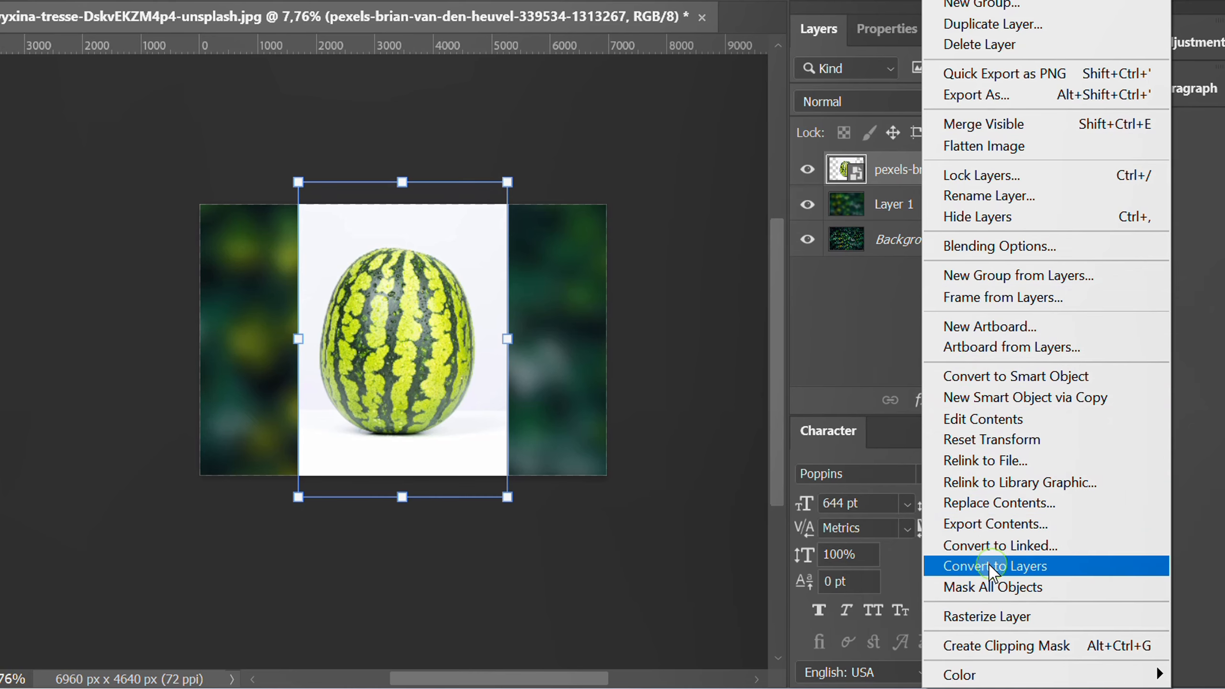
pyautogui.click(1051, 572)
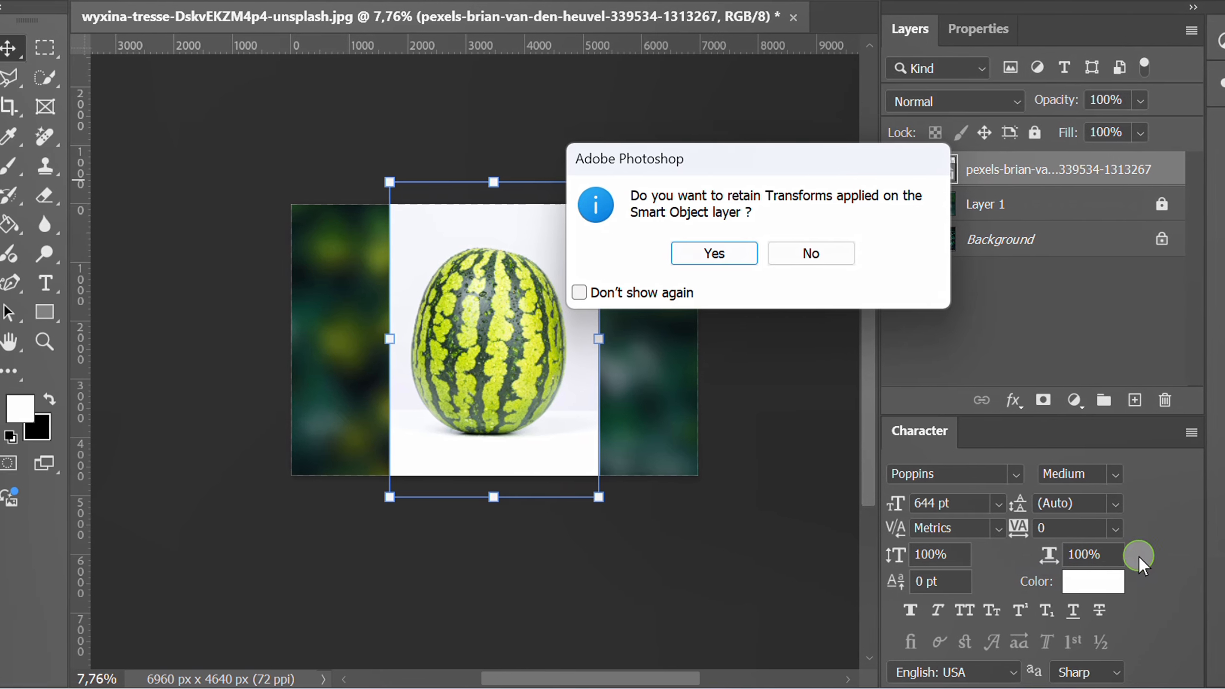
pyautogui.click(728, 253)
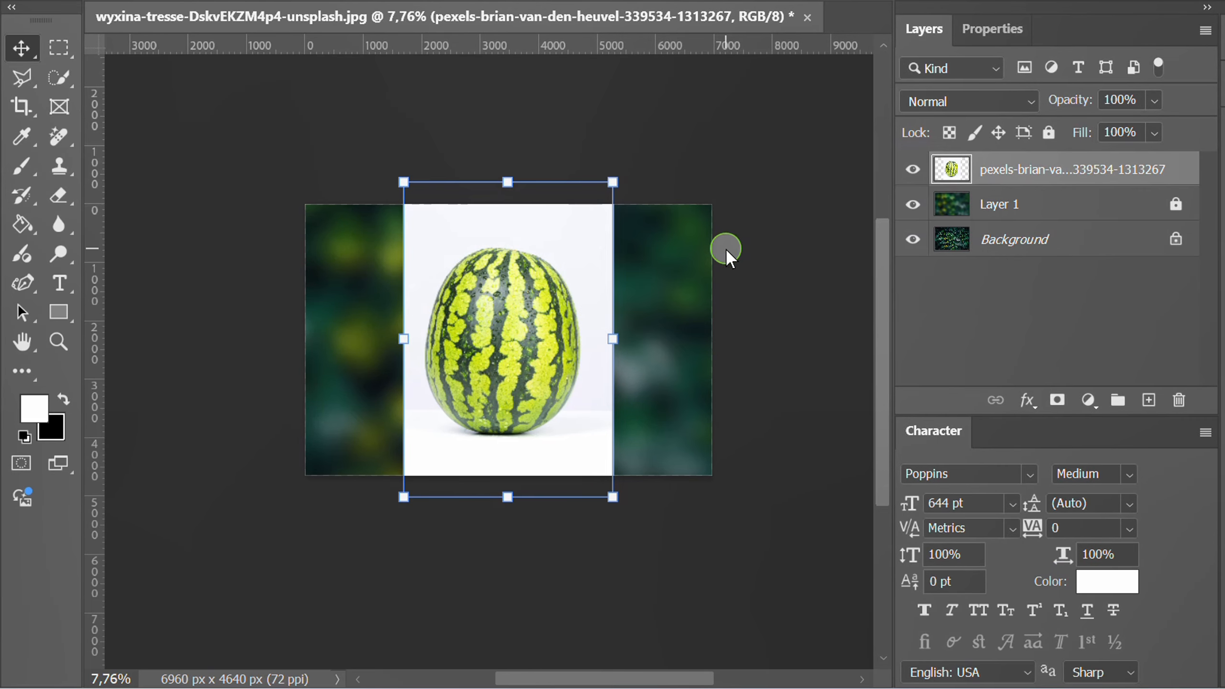
# Step: Select the watermelon using Select Subject with Cloud (Detailed results) and mask out its white background
pyautogui.click(59, 77)
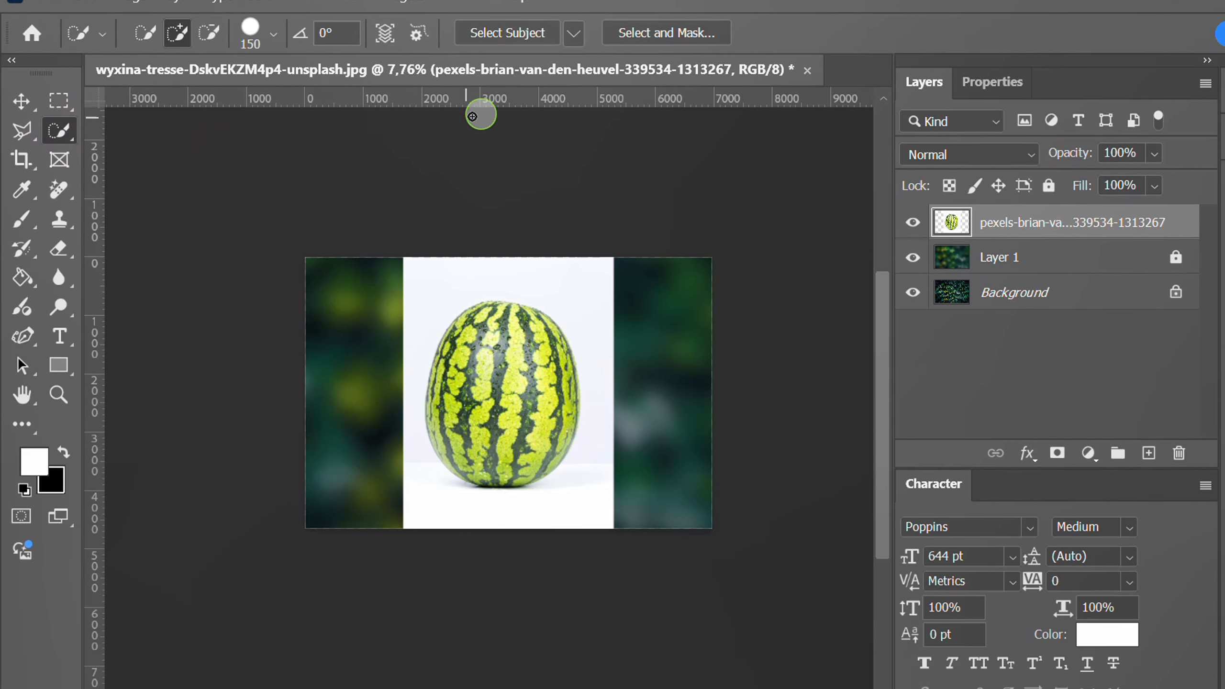
pyautogui.click(573, 33)
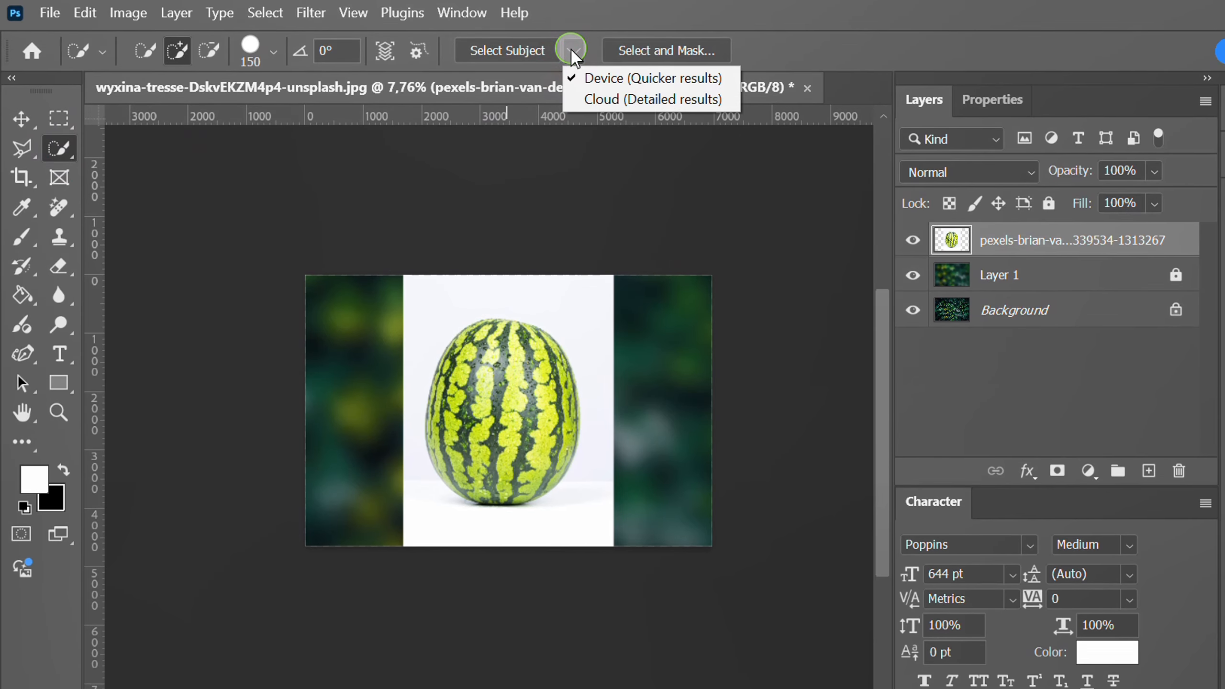
pyautogui.click(604, 100)
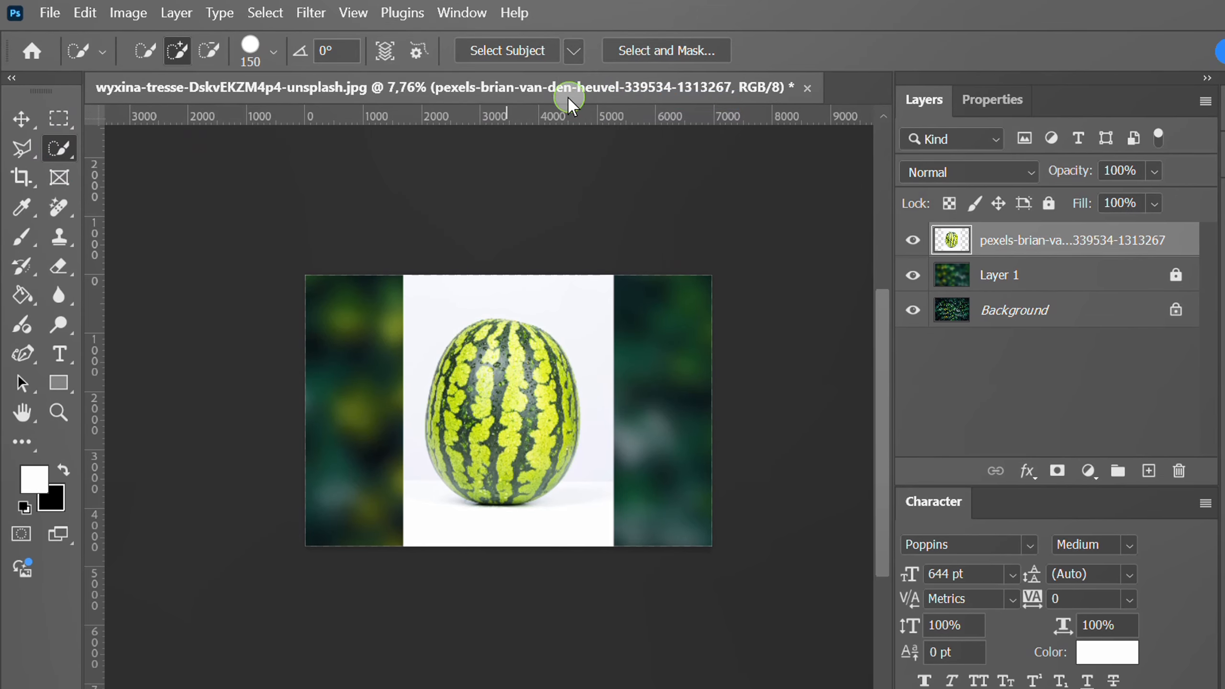
pyautogui.click(500, 53)
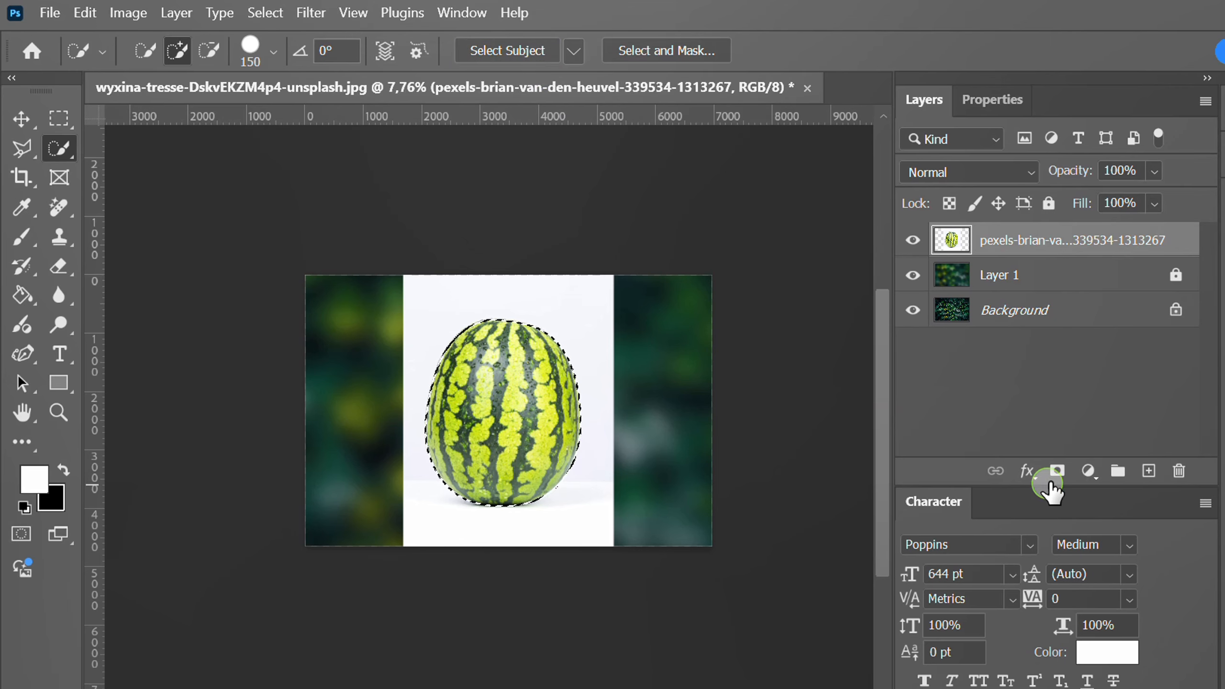
pyautogui.click(1057, 471)
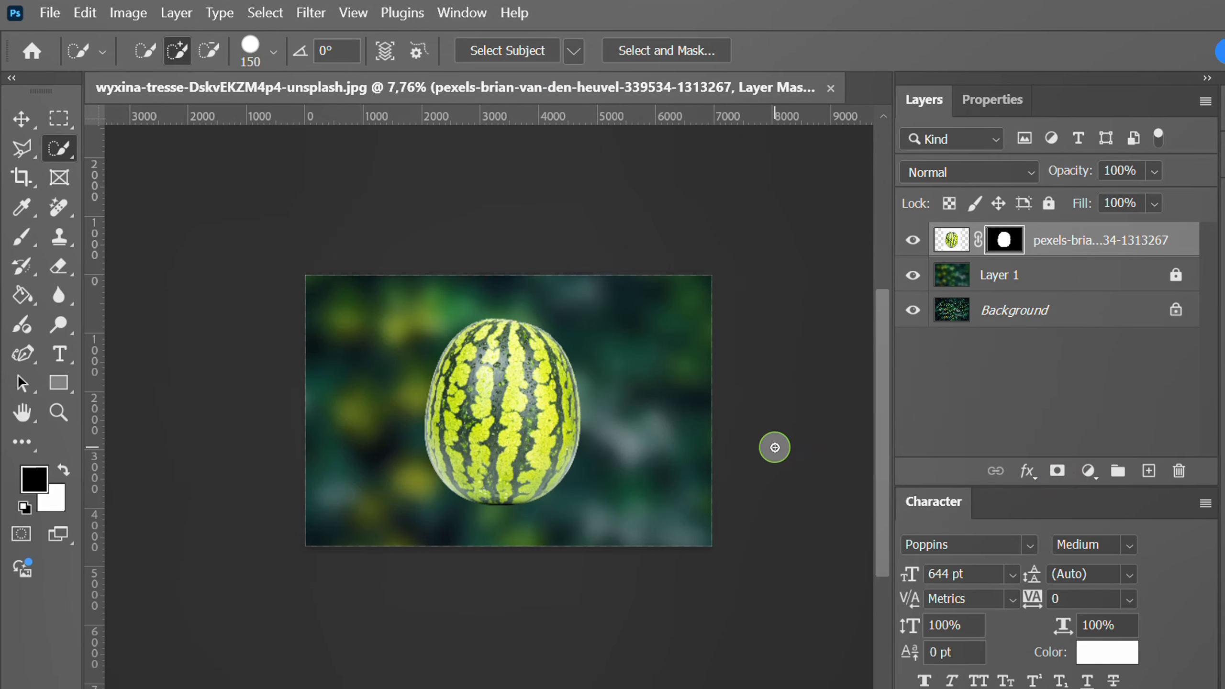
# Step: Apply the layer mask permanently to the watermelon layer
pyautogui.scroll(3, 501, 413)
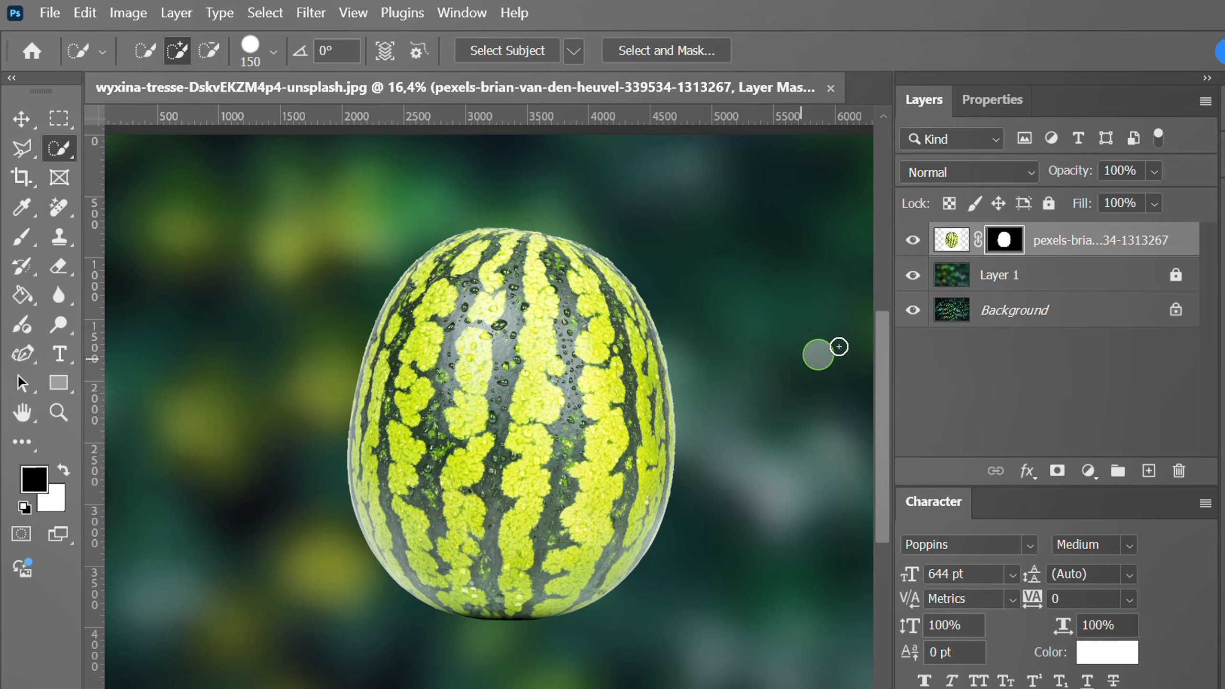
pyautogui.rightClick(1003, 241)
pyautogui.click(1042, 304)
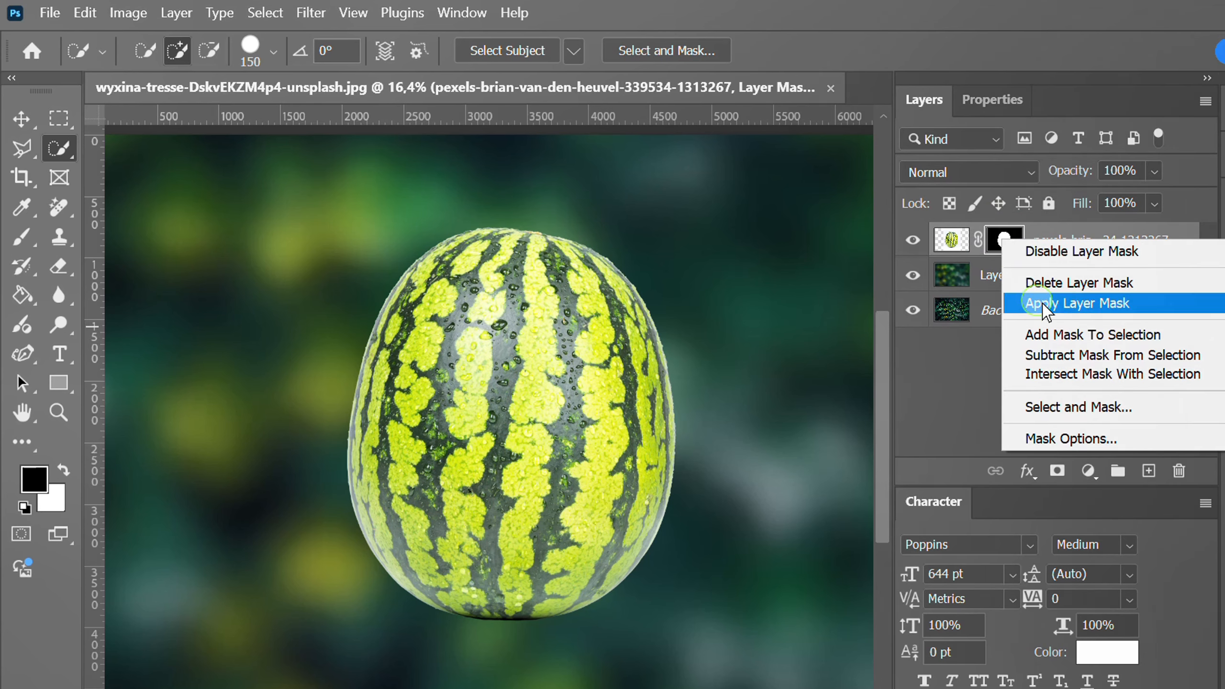
pyautogui.press('x')
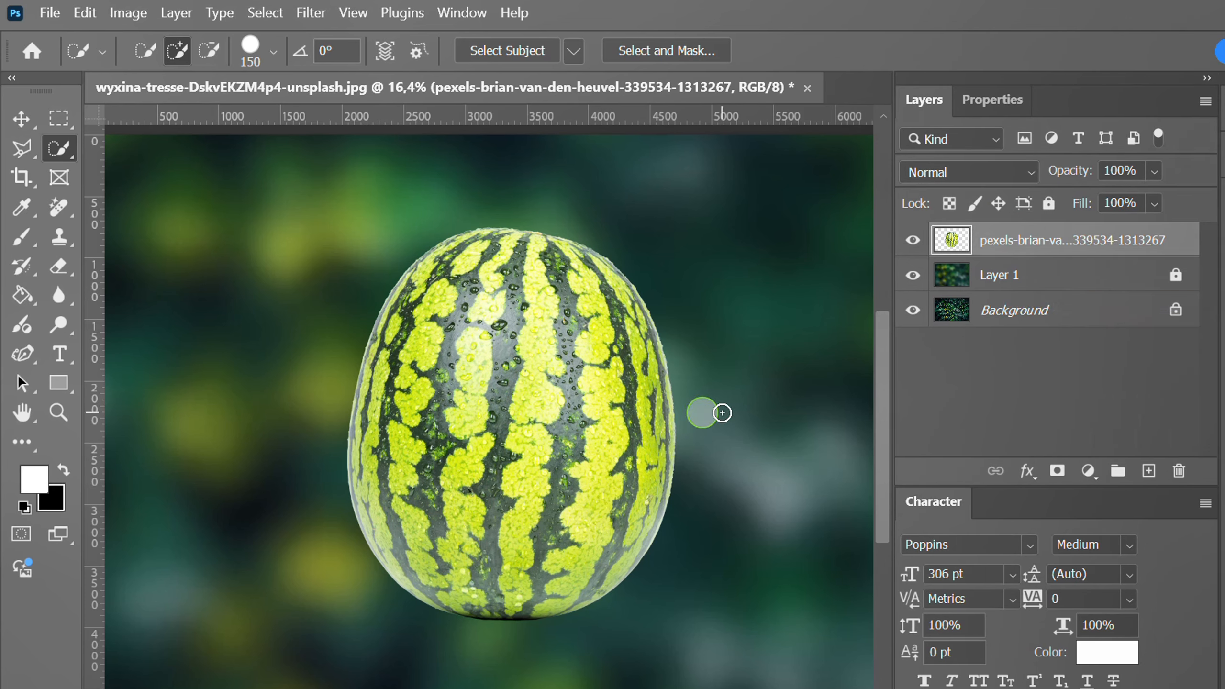
# Step: Adjust the watermelon layer with Brightness/Contrast, setting brightness to -20 and contrast to 20
pyautogui.click(128, 13)
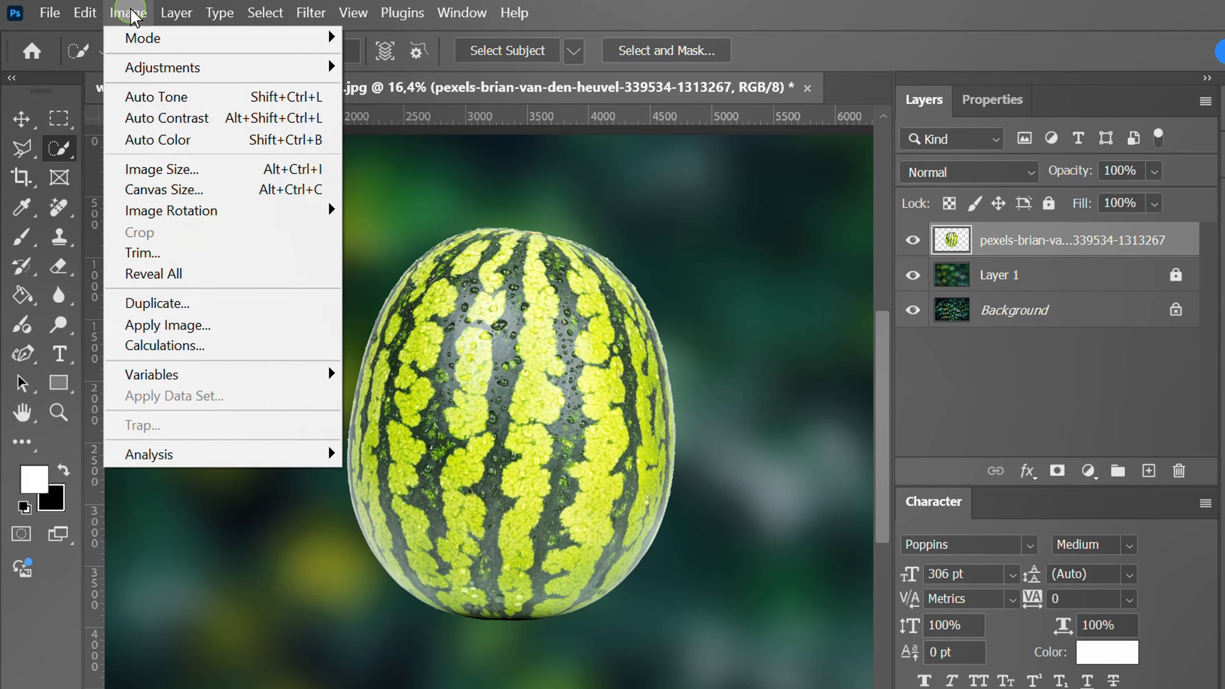
pyautogui.moveTo(241, 68)
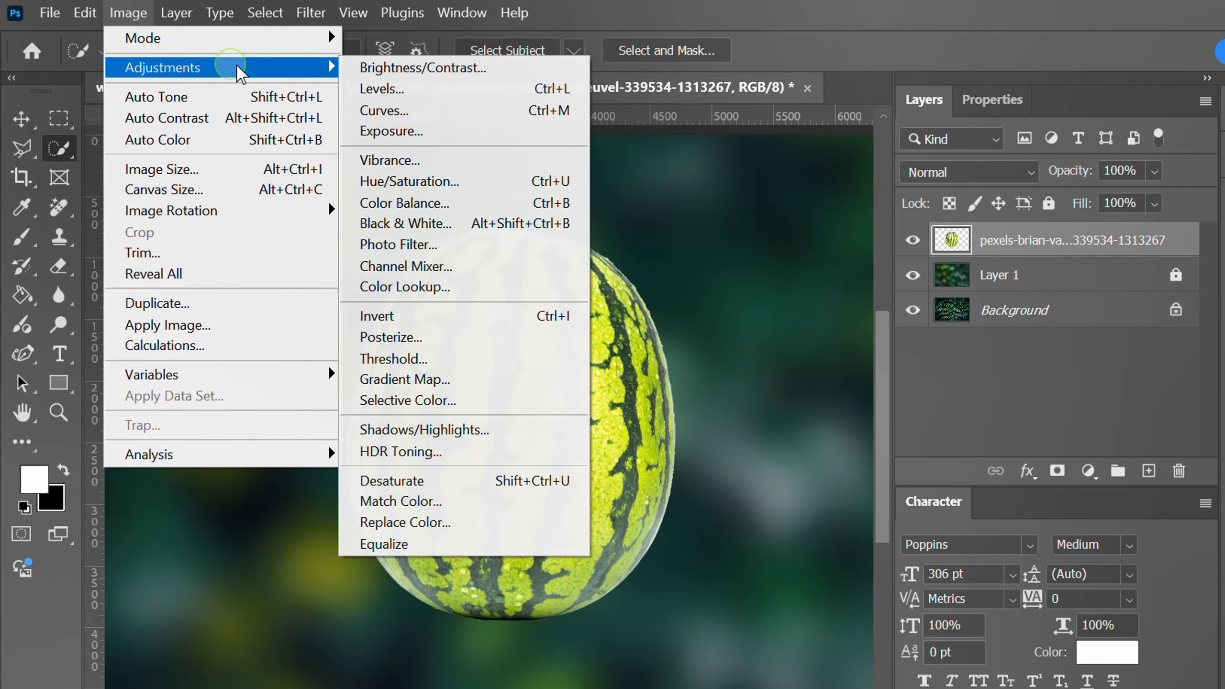
pyautogui.click(480, 70)
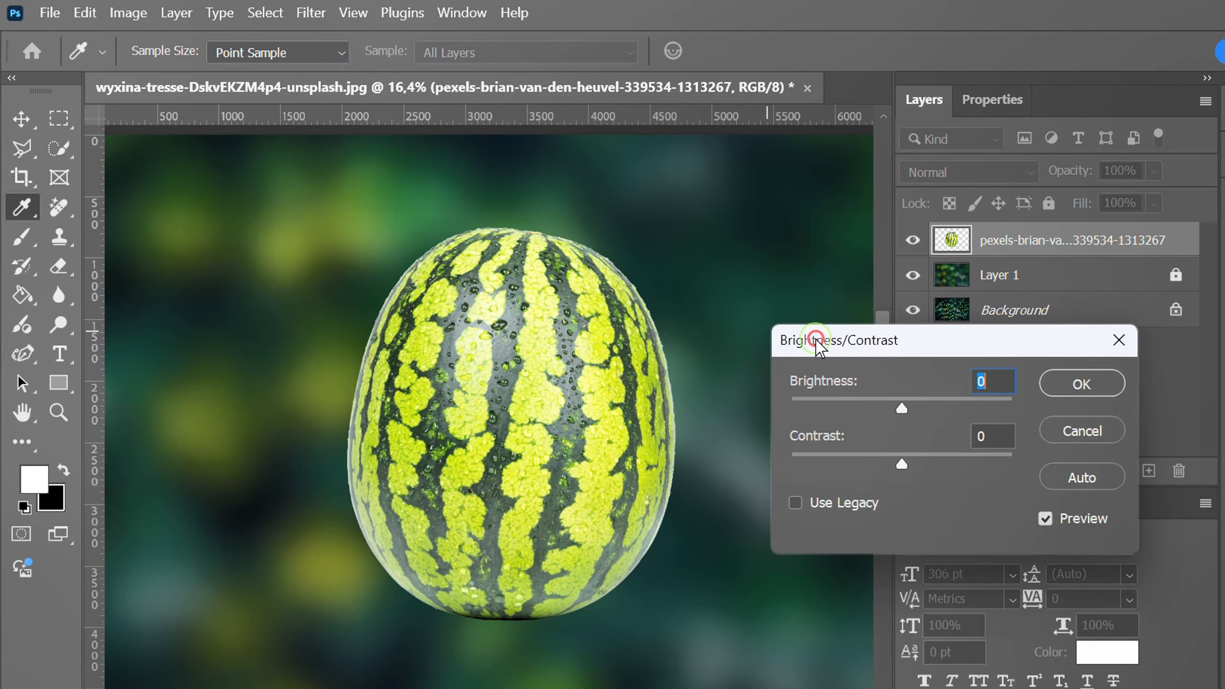
pyautogui.moveTo(816, 339); pyautogui.dragTo(746, 311)
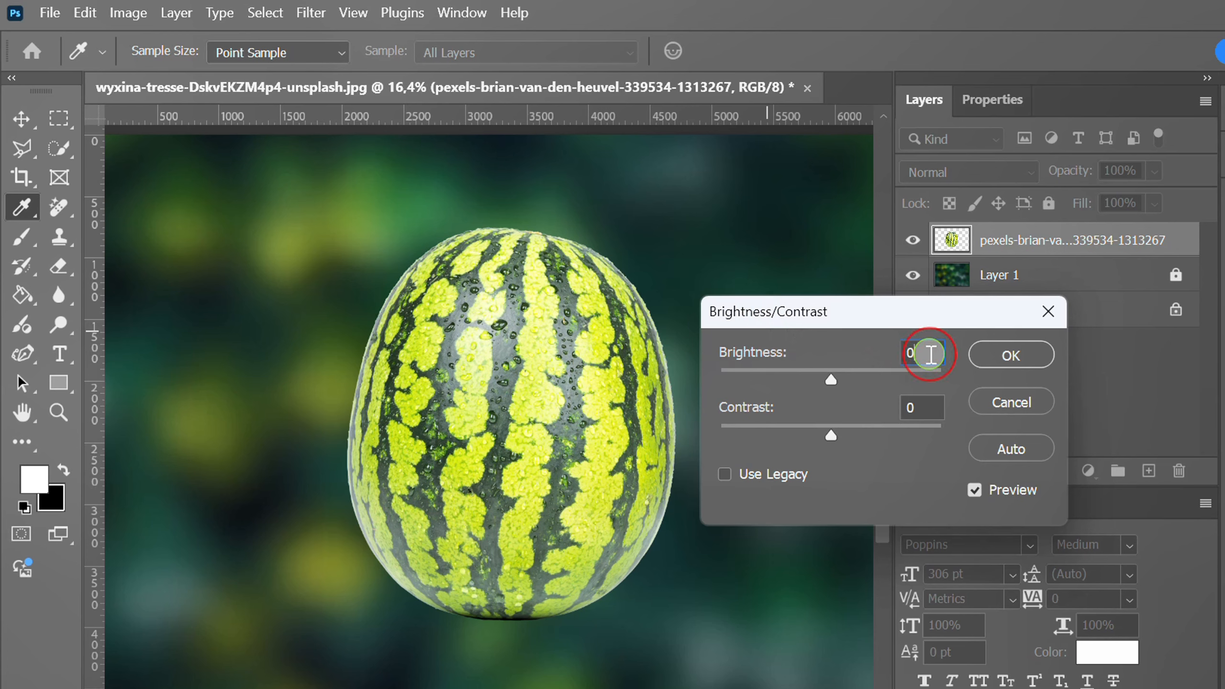
pyautogui.scroll(-6, 930, 354)
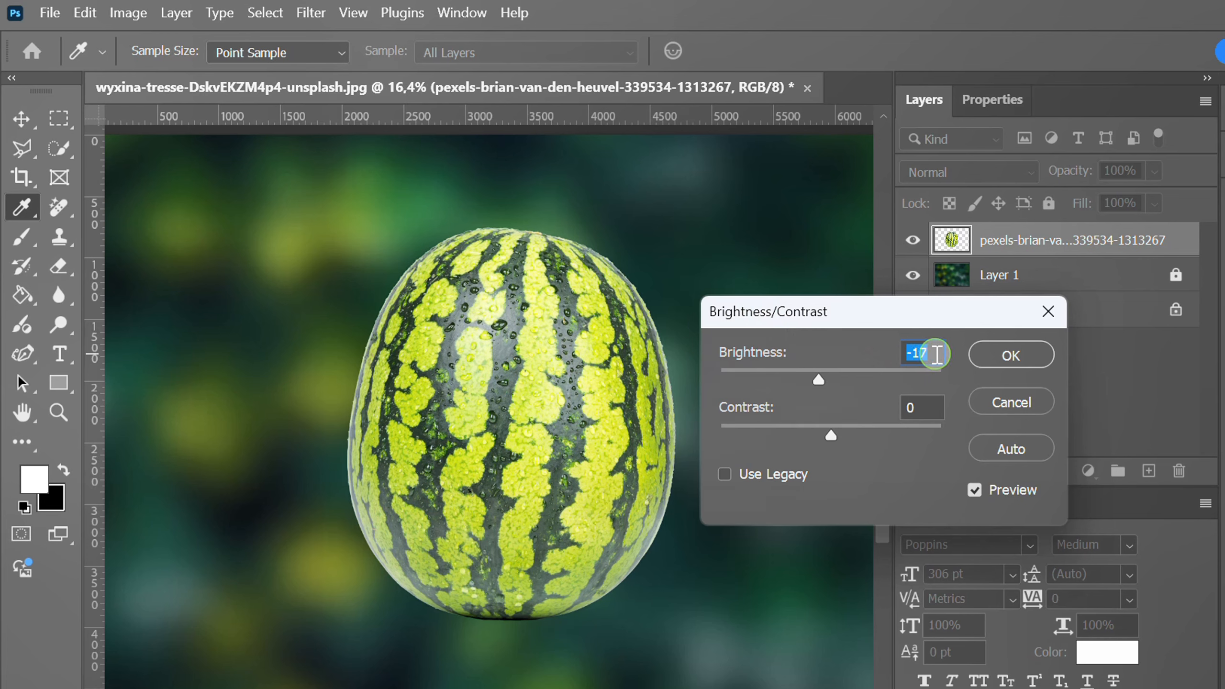
pyautogui.scroll(4, 930, 414)
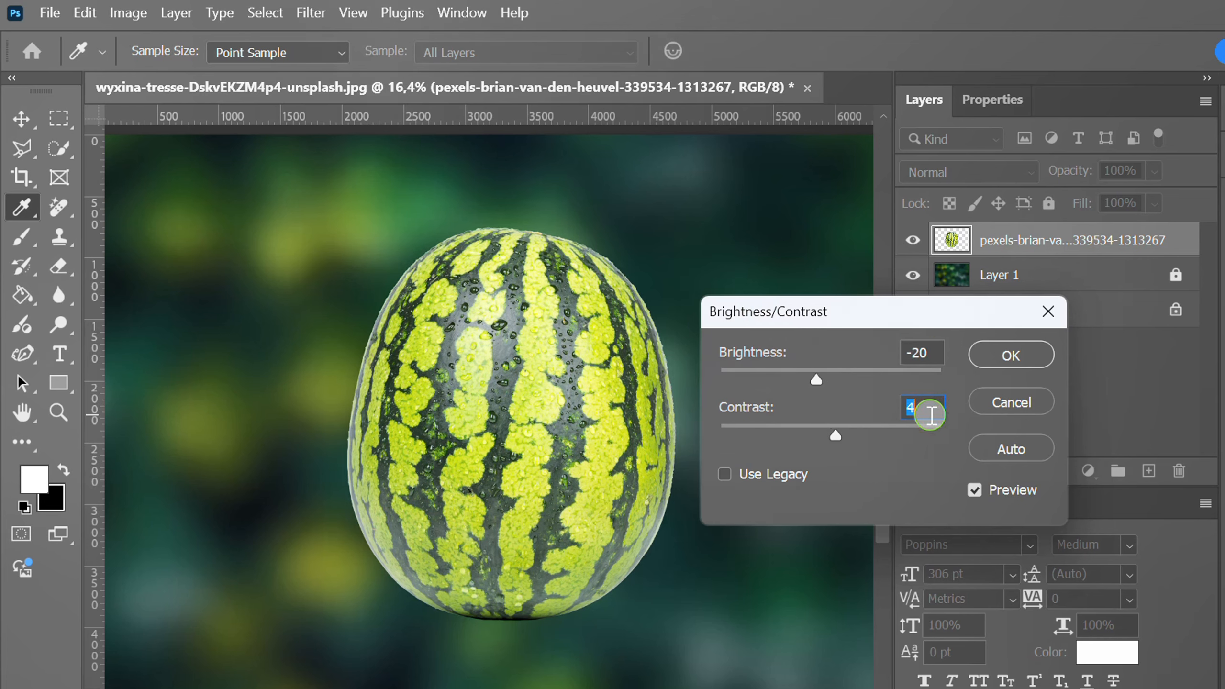
pyautogui.scroll(6, 931, 414)
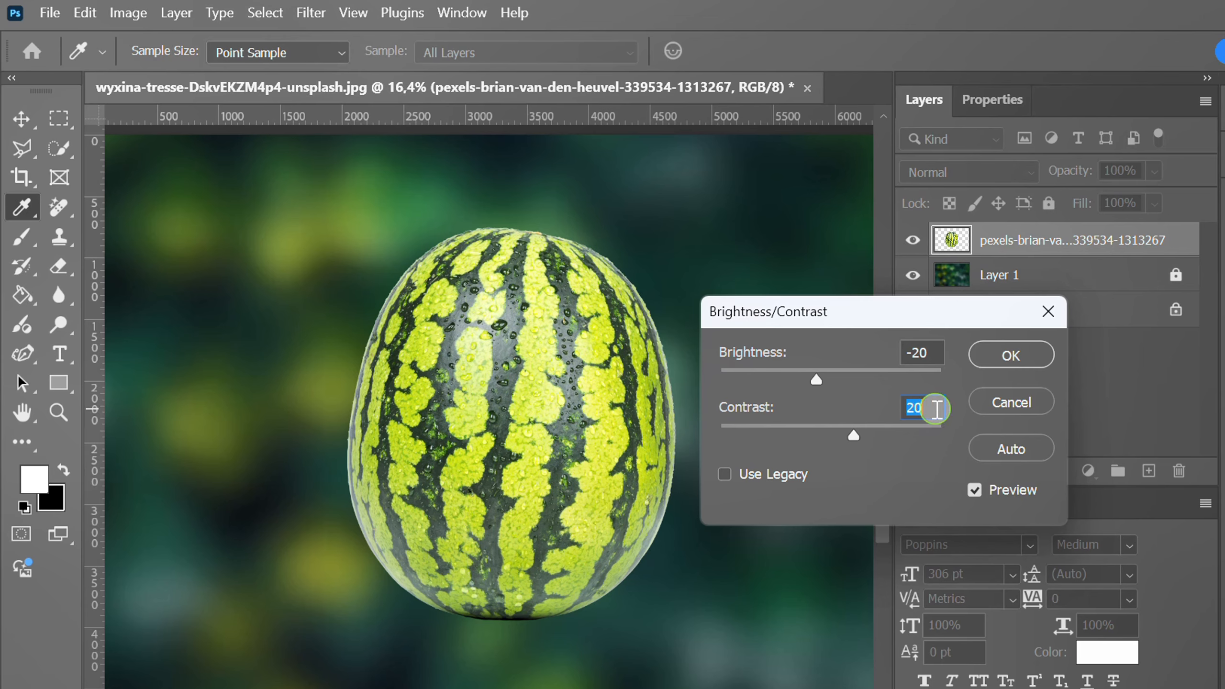
pyautogui.click(1012, 355)
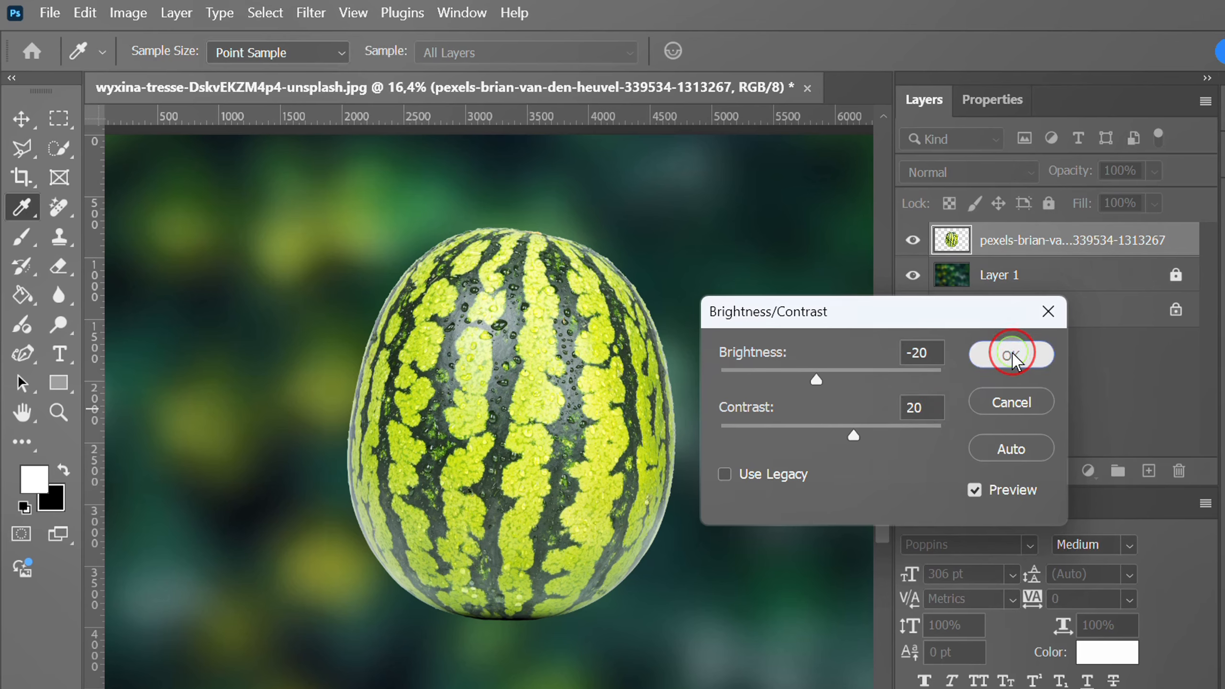
pyautogui.press('w')
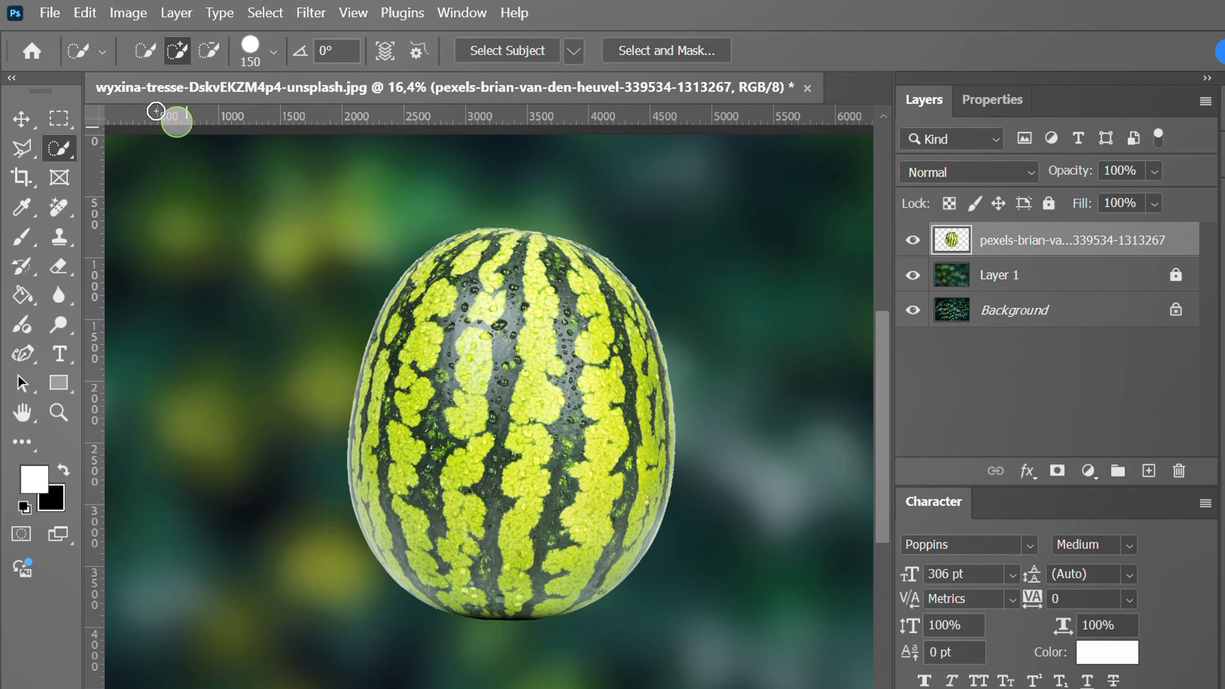
# Step: Place the halved red watermelon photo as an embedded image and enlarge it until the slice covers the whole watermelon's width
pyautogui.click(49, 12)
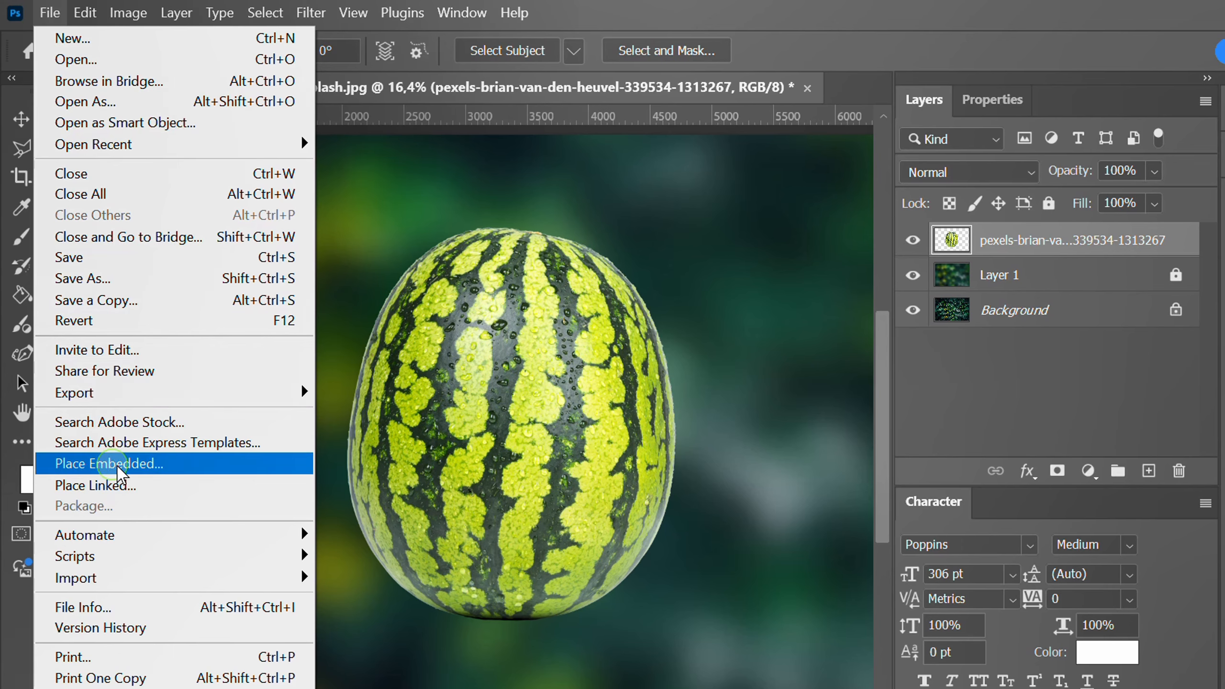
pyautogui.click(169, 463)
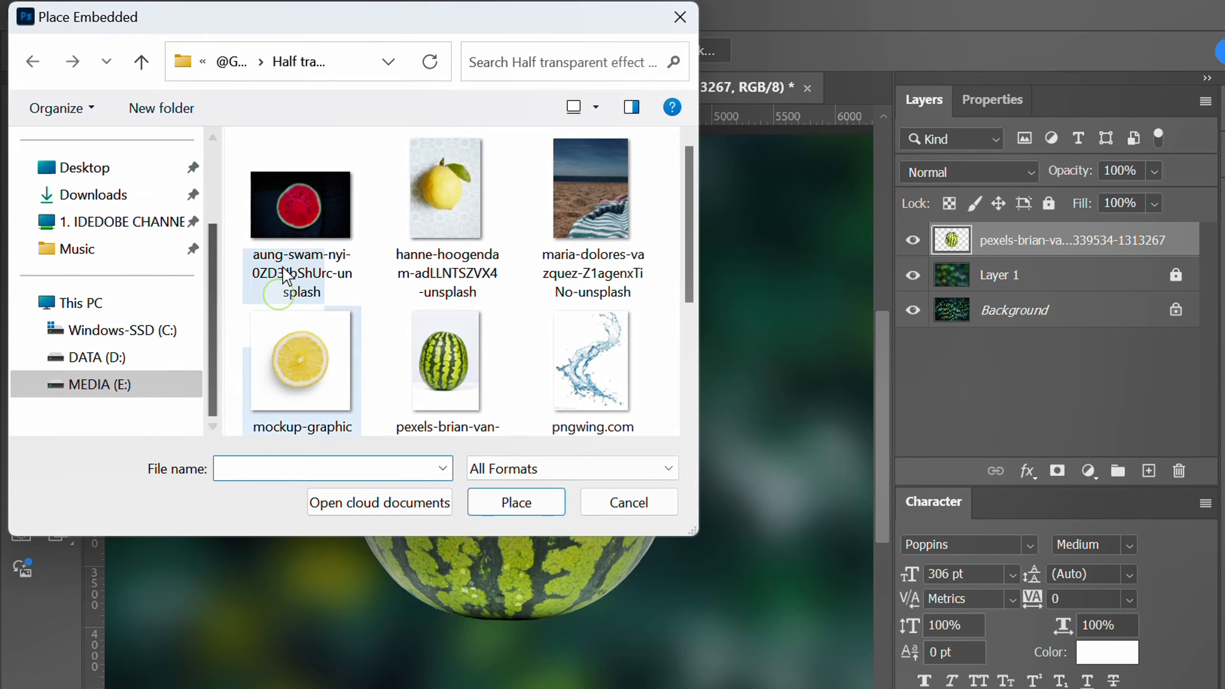
pyautogui.click(287, 224)
pyautogui.click(496, 515)
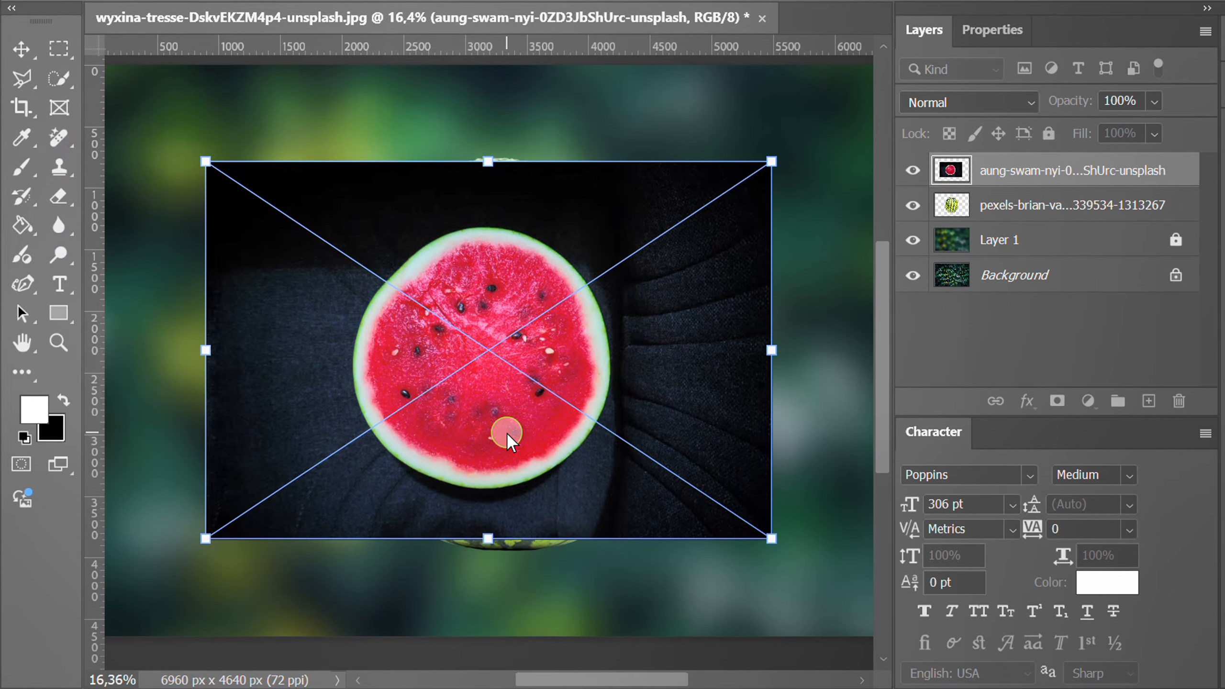
pyautogui.scroll(-5, 506, 504)
pyautogui.moveTo(485, 472)
pyautogui.mouseDown()
pyautogui.moveTo(492, 514)
pyautogui.moveTo(488, 492)
pyautogui.mouseUp()
pyautogui.scroll(2, 478, 382)
pyautogui.press('Return')
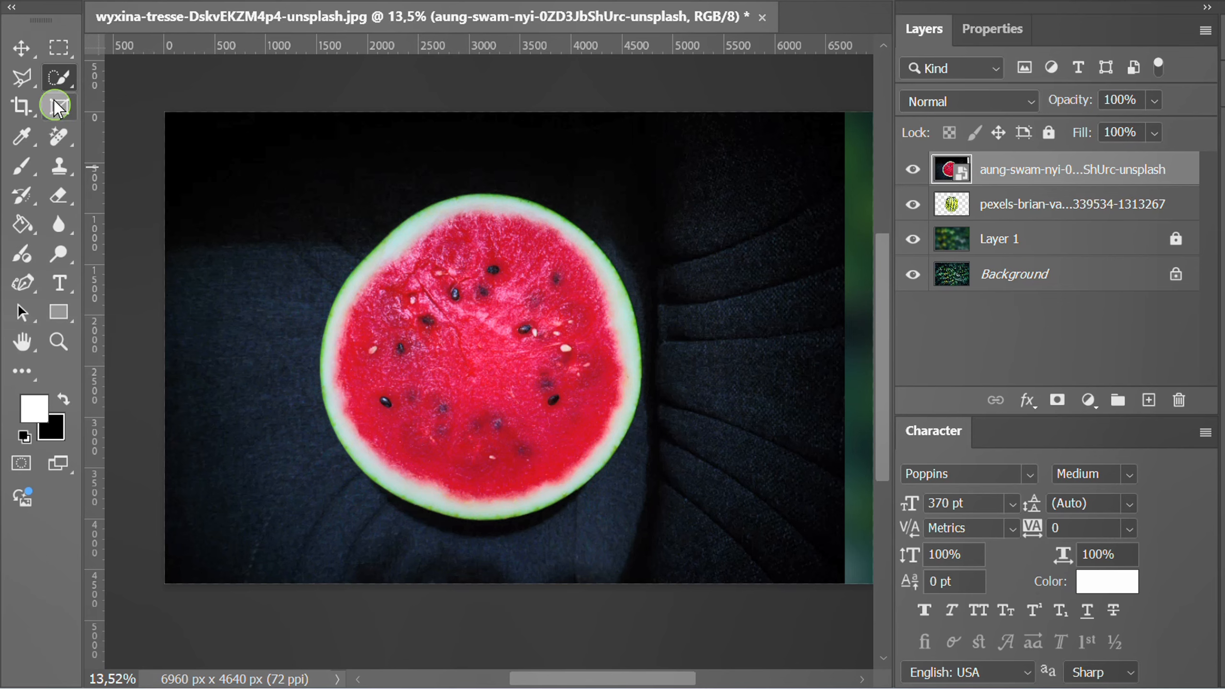
# Step: Select the red watermelon slice with Select Subject and copy it to a new layer
pyautogui.click(57, 77)
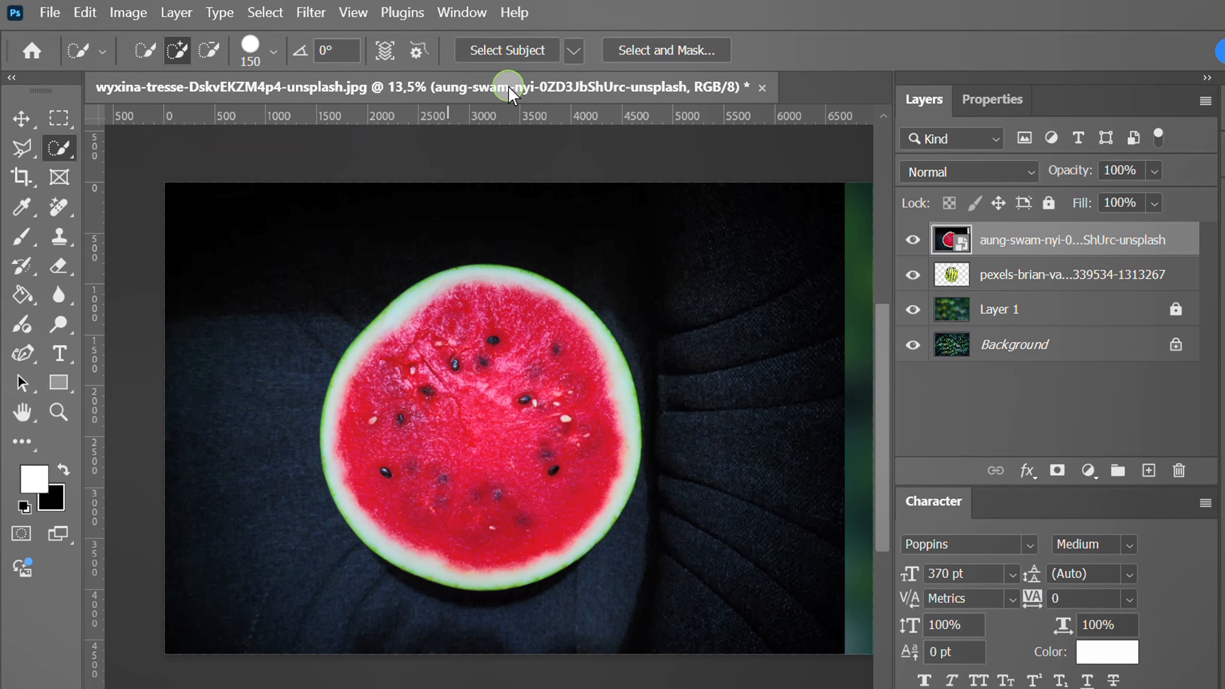
pyautogui.click(509, 51)
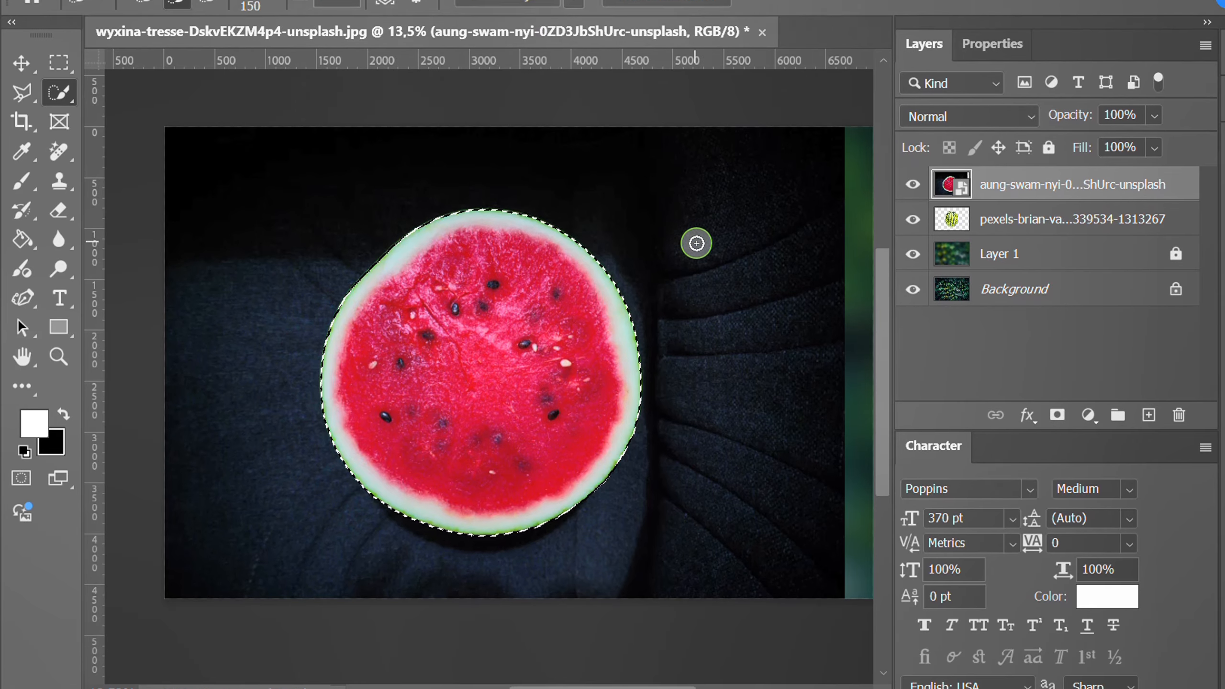
pyautogui.hotkey('ctrl', 'j')
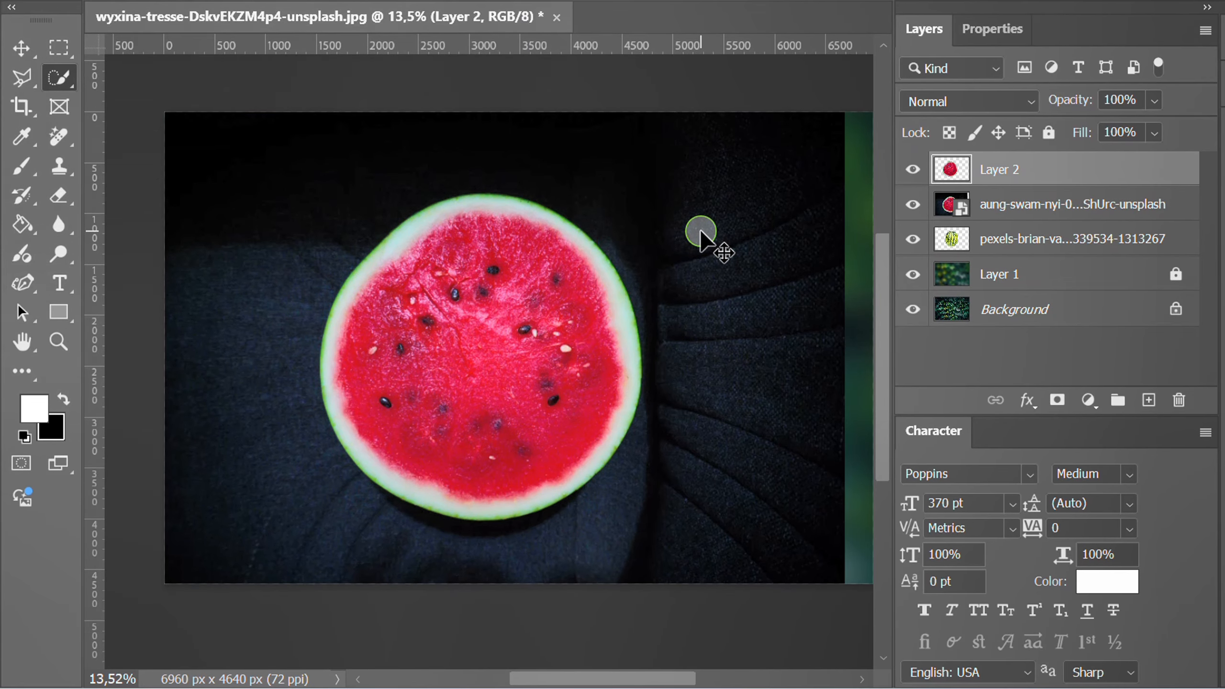
# Step: Delete the placed slice photo layer with the dark background
pyautogui.click(1052, 205)
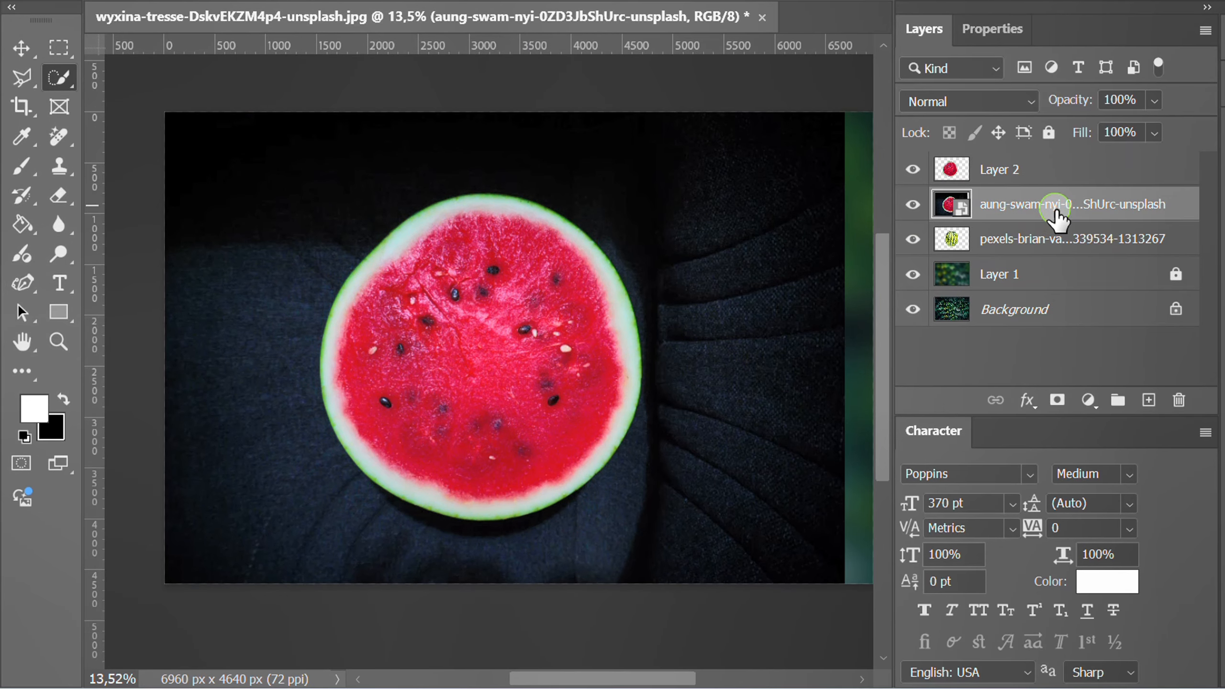
pyautogui.click(1180, 401)
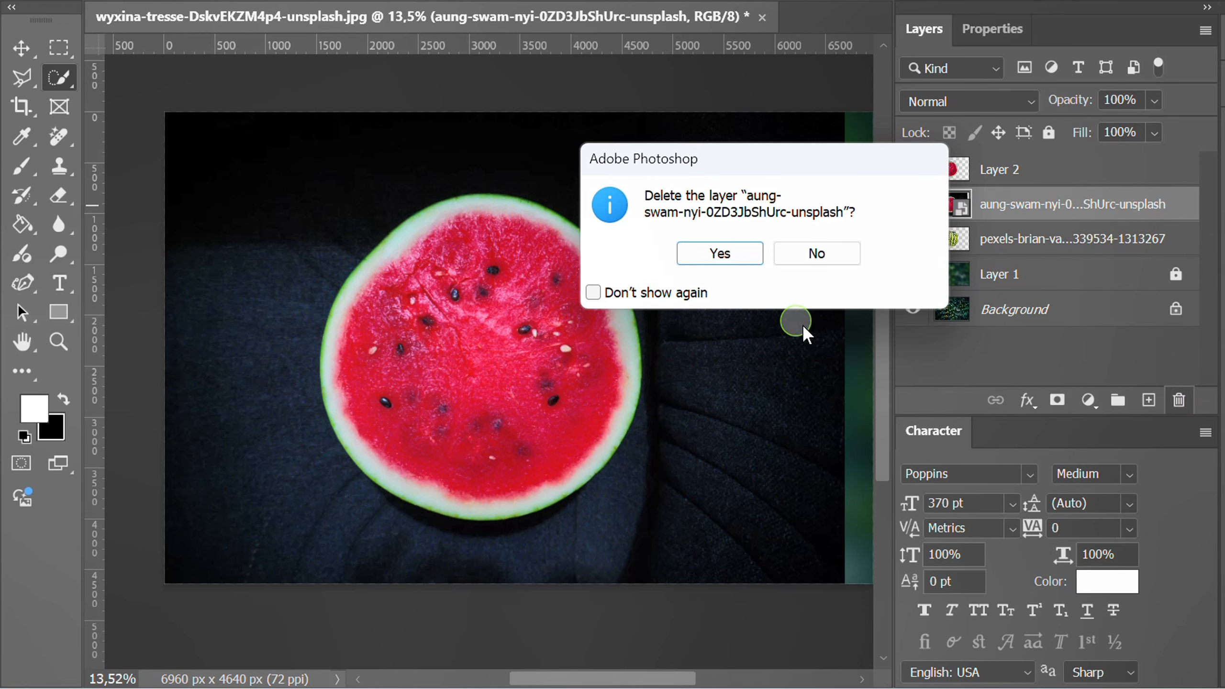
pyautogui.click(724, 252)
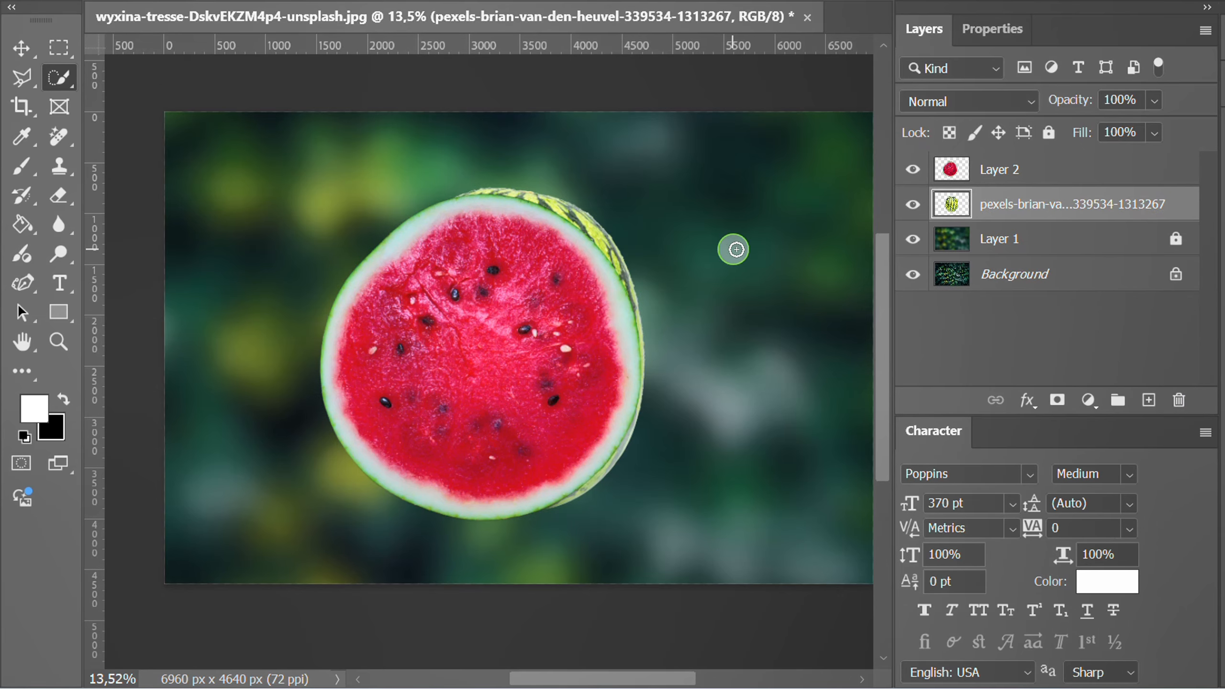
# Step: Move the cut-out slice onto the watermelon and squash it into a flat ellipse matching the fruit's width across the middle
pyautogui.click(1038, 170)
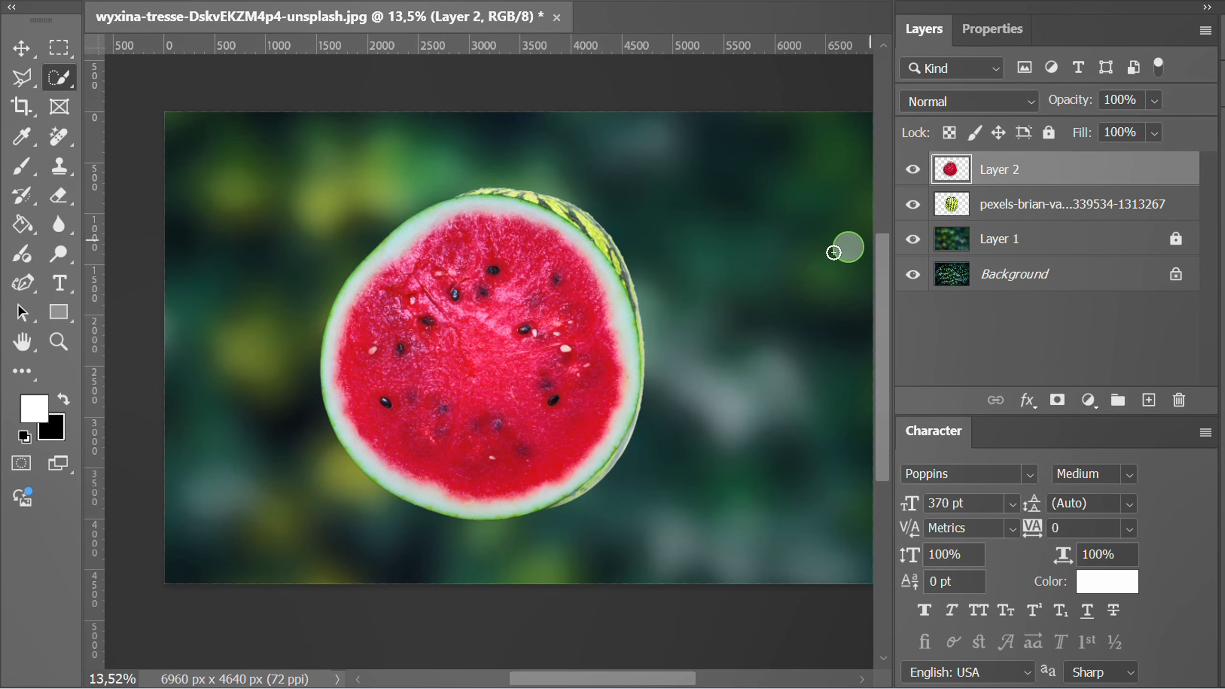
pyautogui.click(22, 50)
pyautogui.moveTo(356, 356); pyautogui.dragTo(367, 359)
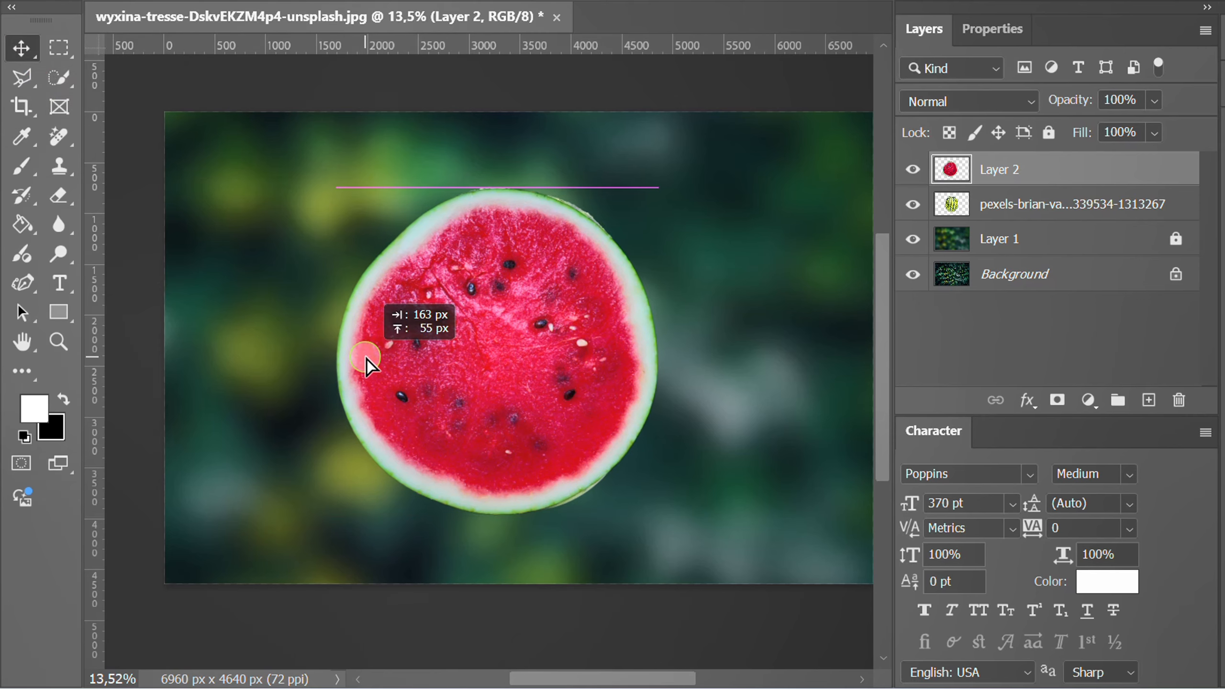
pyautogui.moveTo(497, 513); pyautogui.dragTo(484, 384)
pyautogui.moveTo(802, 342); pyautogui.dragTo(777, 341)
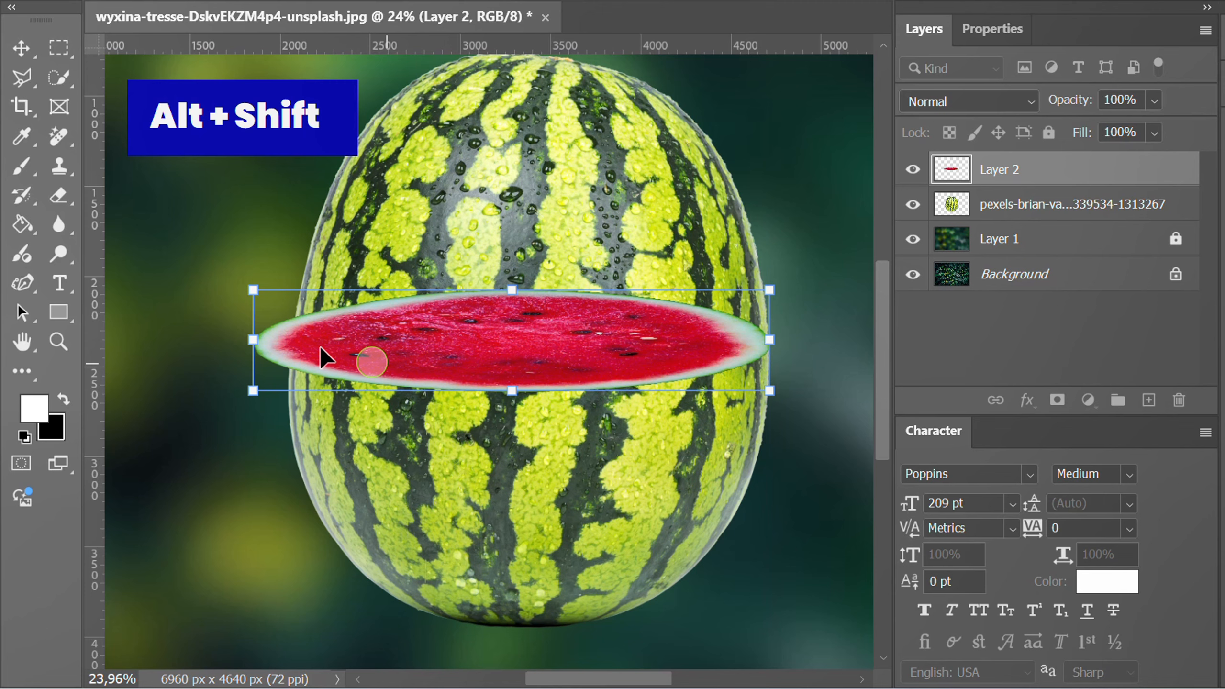
pyautogui.moveTo(256, 340); pyautogui.dragTo(292, 340)
pyautogui.scroll(-8, 546, 437)
pyautogui.scroll(5, 551, 413)
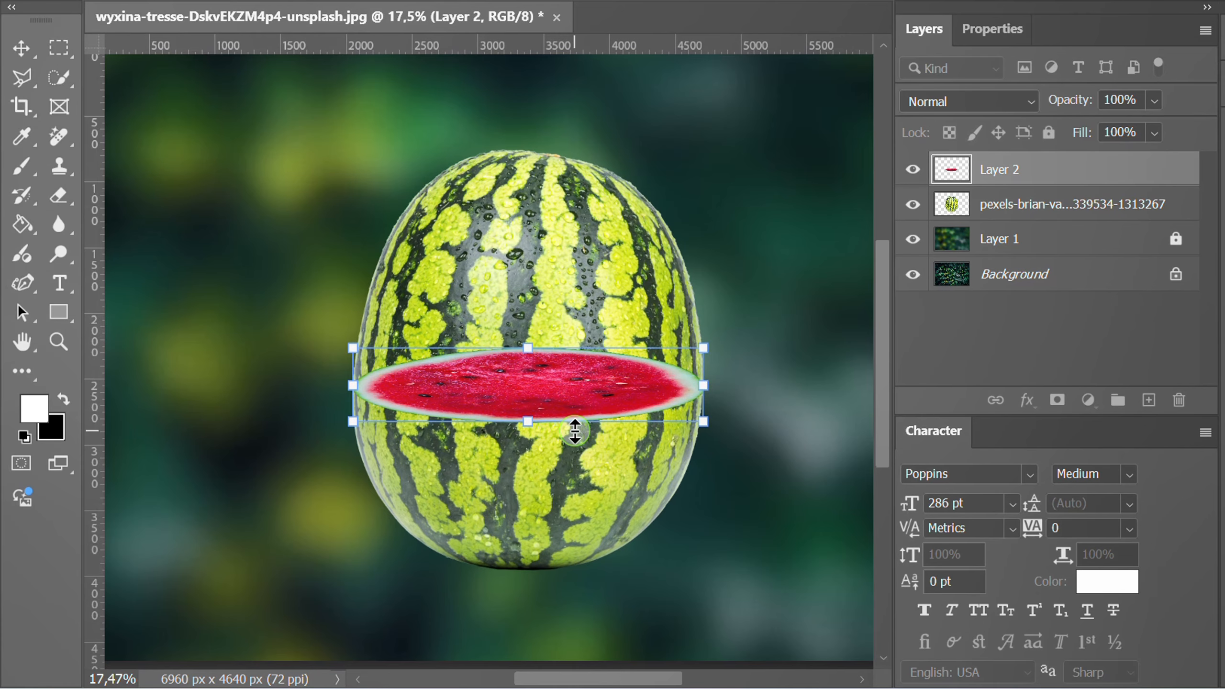
pyautogui.press('Return')
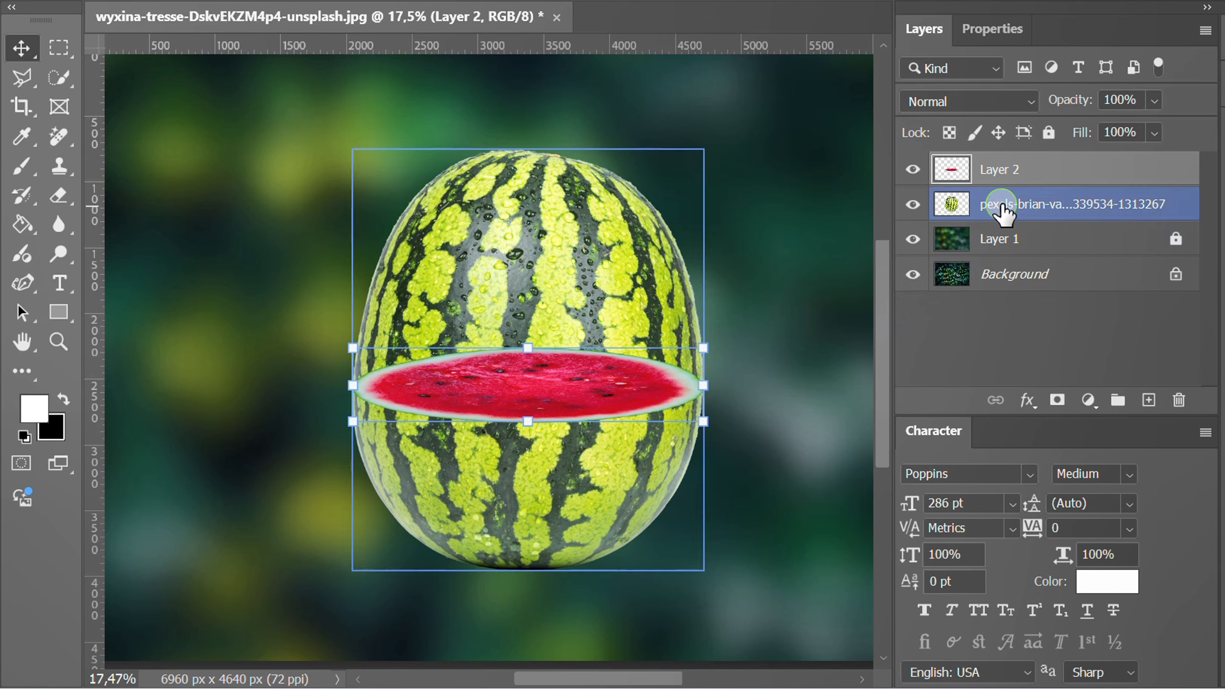
# Step: Add a layer mask to the whole watermelon layer and make the mask active
pyautogui.click(968, 206)
pyautogui.click(1056, 400)
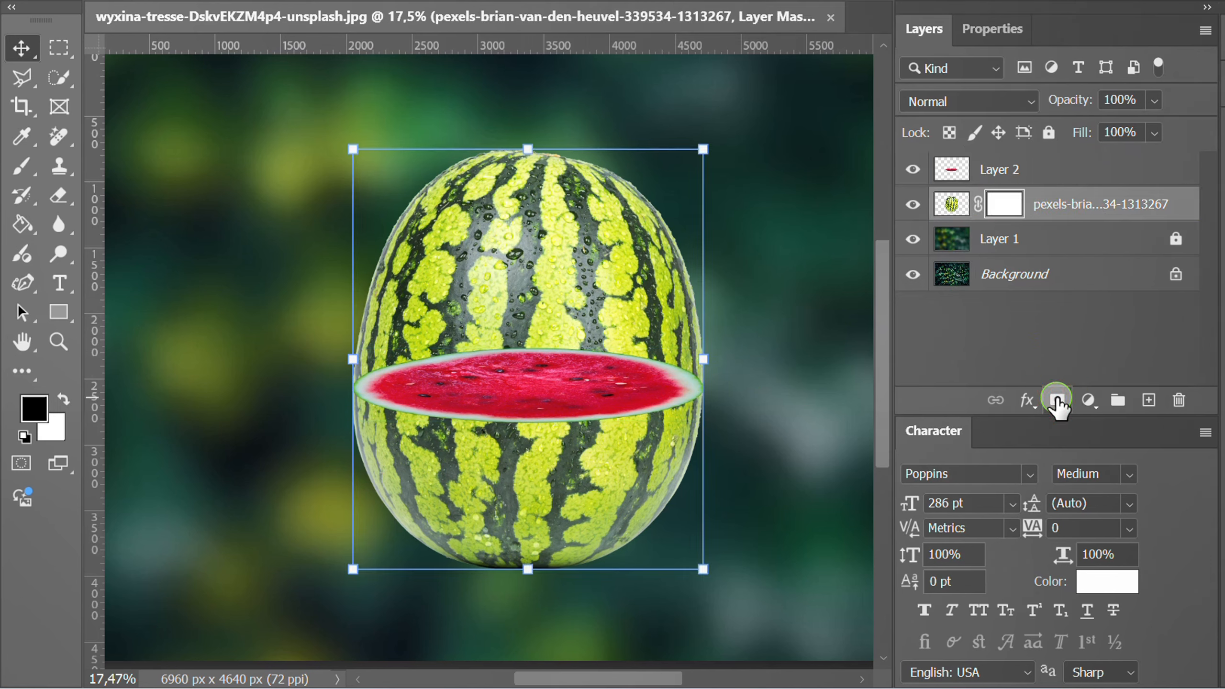
pyautogui.click(1005, 207)
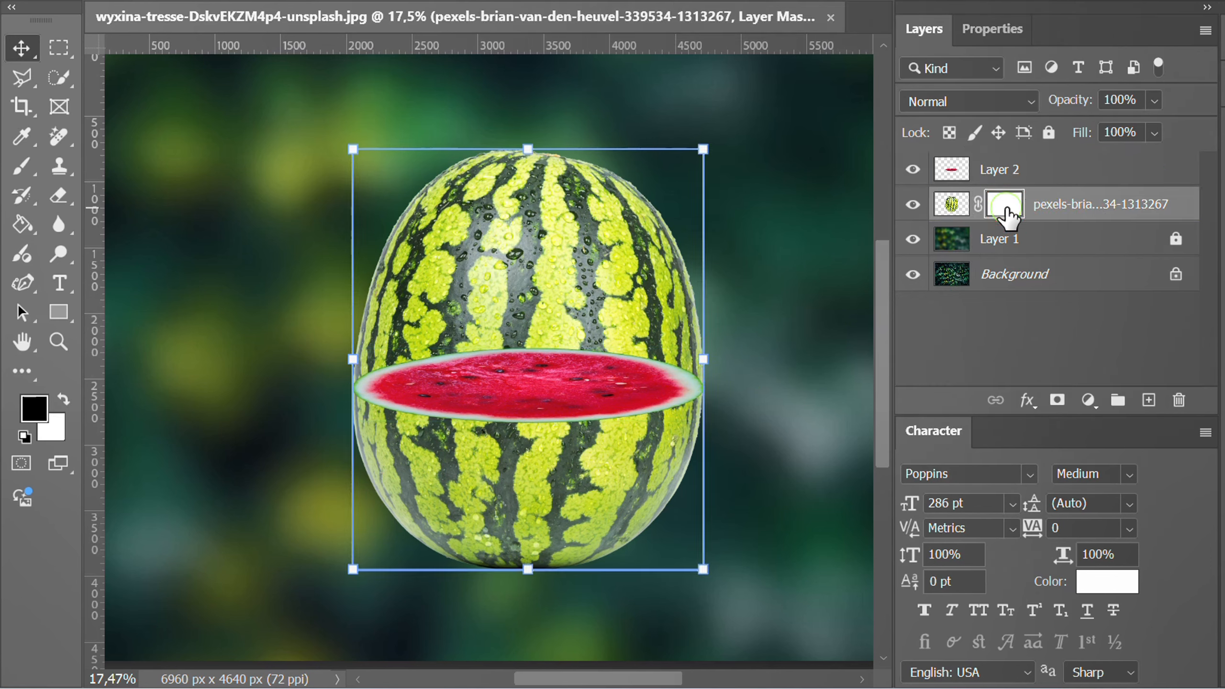
# Step: Choose the Brush Tool and raise its hardness to about 94%
pyautogui.click(20, 170)
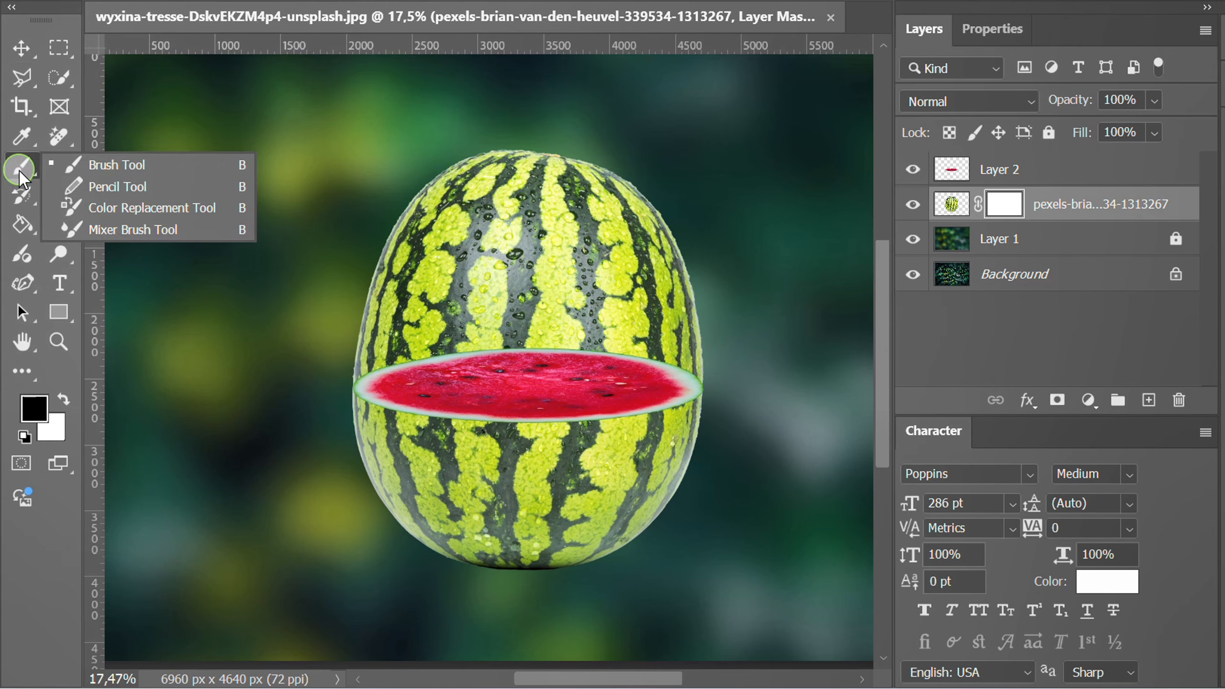
pyautogui.click(135, 165)
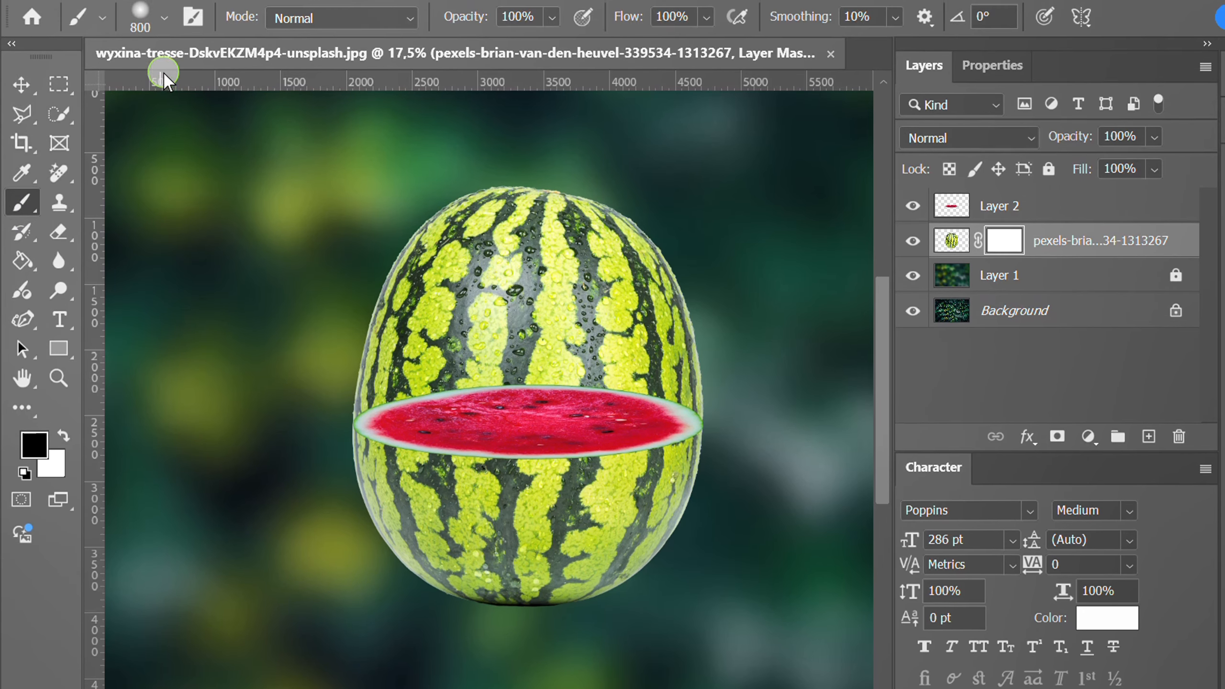
pyautogui.click(164, 18)
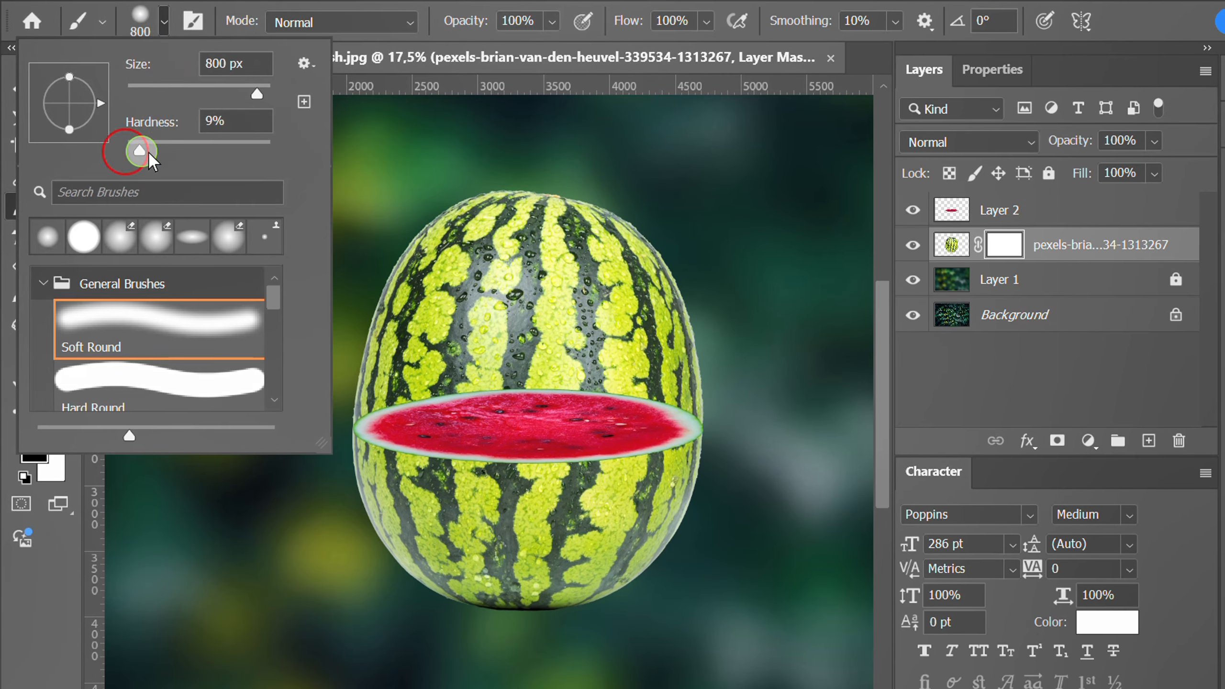
pyautogui.moveTo(147, 152); pyautogui.dragTo(239, 154)
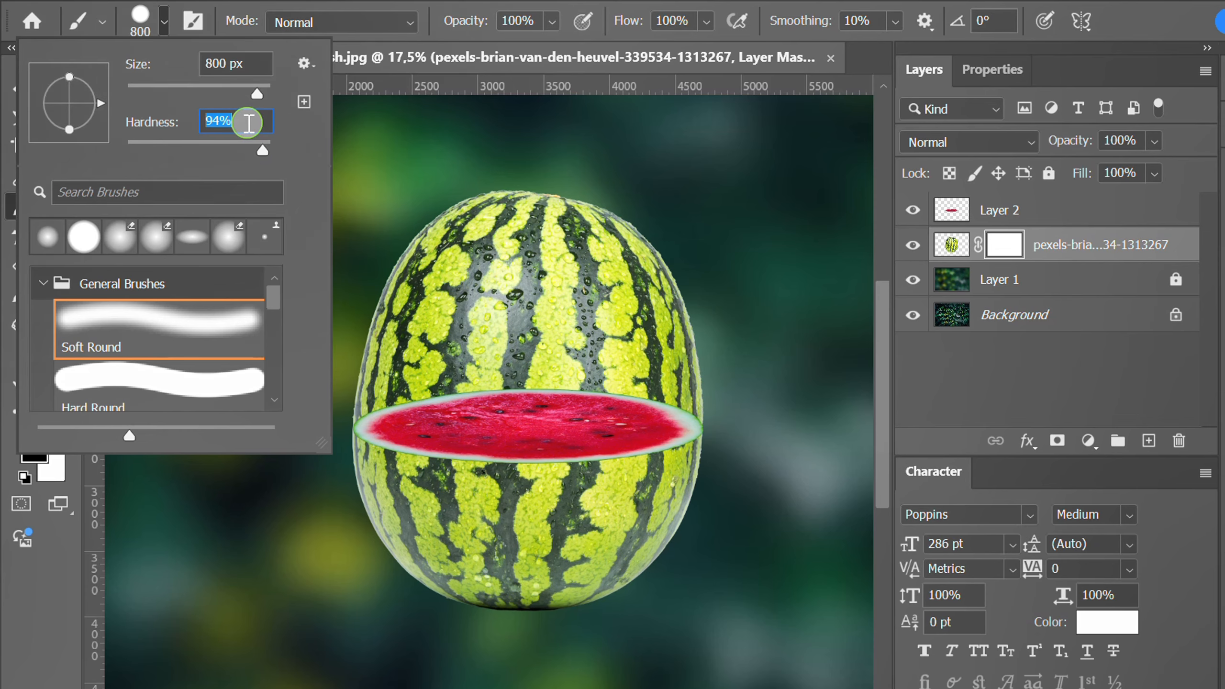
pyautogui.click(164, 25)
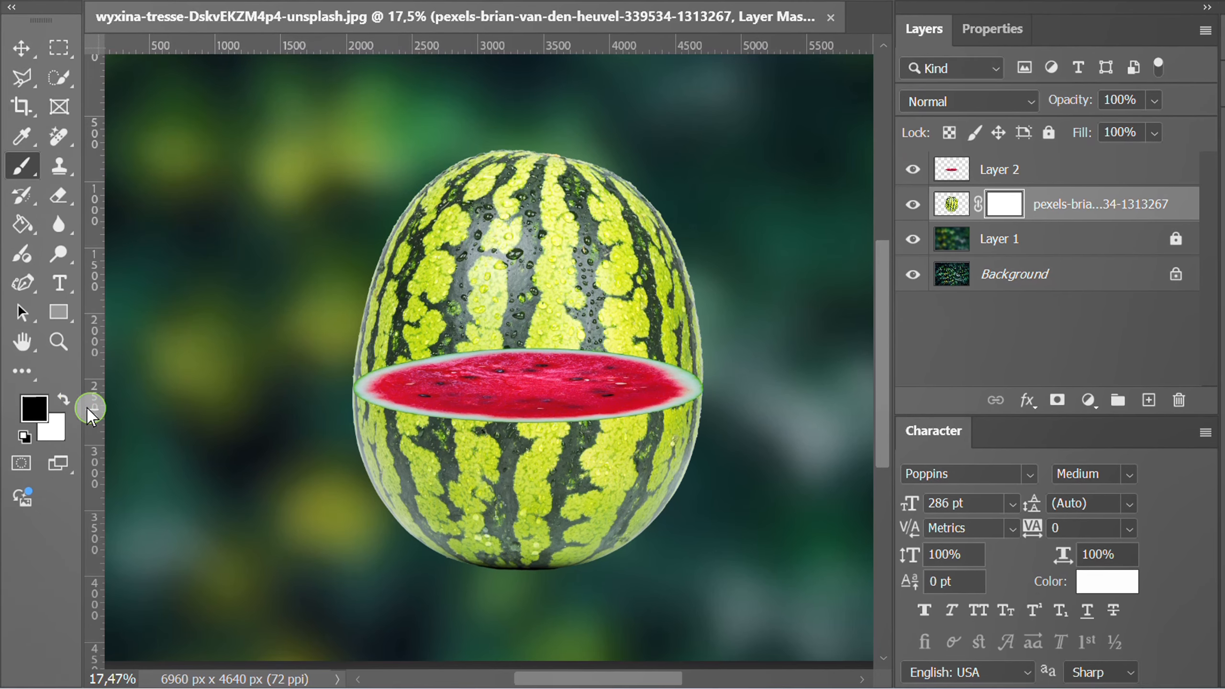
# Step: Hide the watermelon's upper half above the red slice by painting black on its mask with an enlarged brush
pyautogui.click(67, 402)
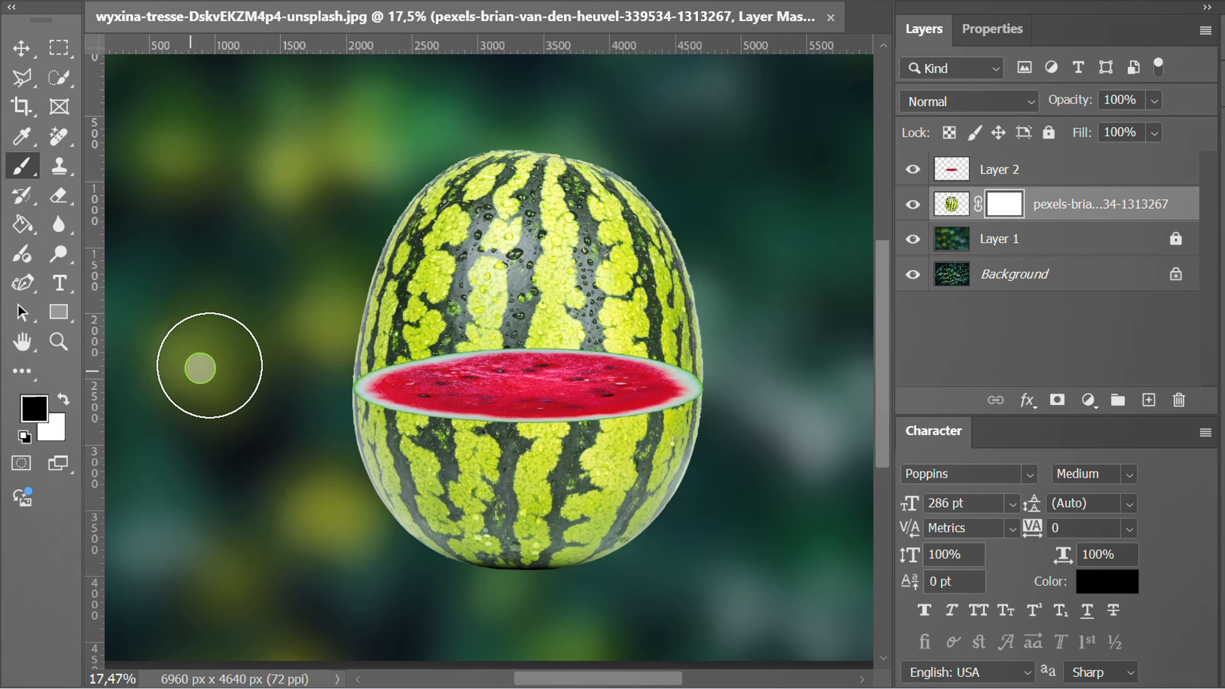
pyautogui.press(']')
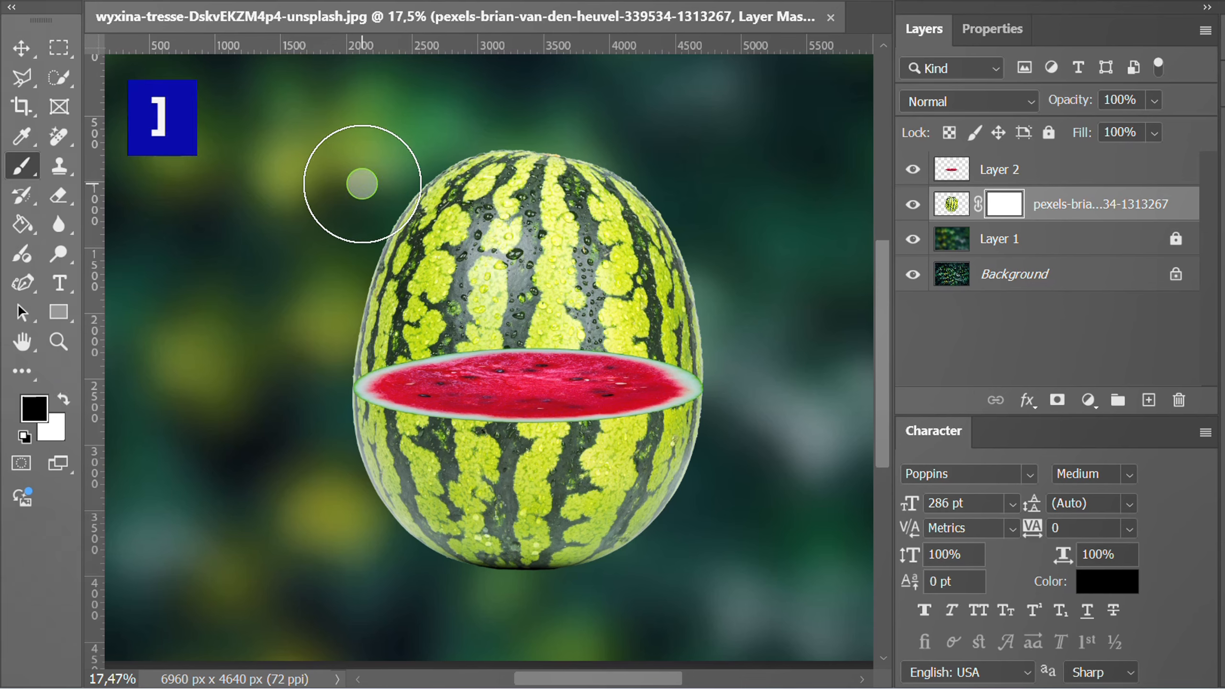
pyautogui.moveTo(441, 161)
pyautogui.mouseDown()
pyautogui.moveTo(425, 239)
pyautogui.moveTo(706, 279)
pyautogui.moveTo(375, 312)
pyautogui.moveTo(391, 317)
pyautogui.mouseUp()
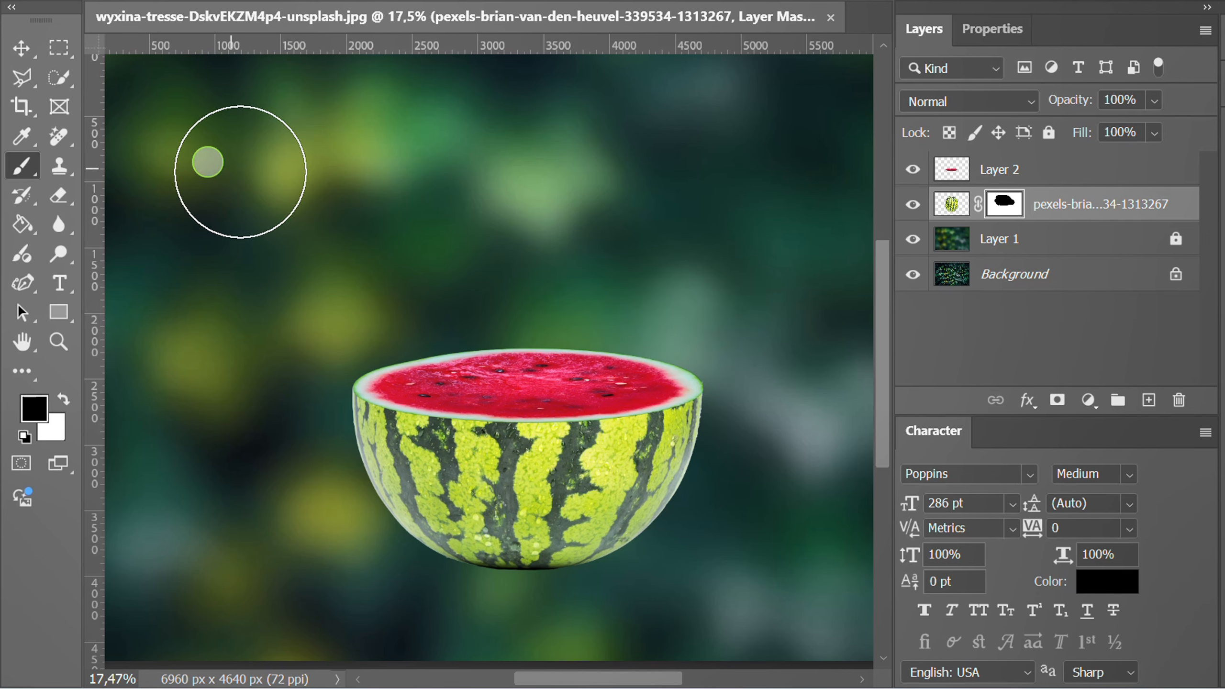
# Step: Duplicate the masked watermelon layer and move the copy above the slice in Layer 2
pyautogui.click(21, 48)
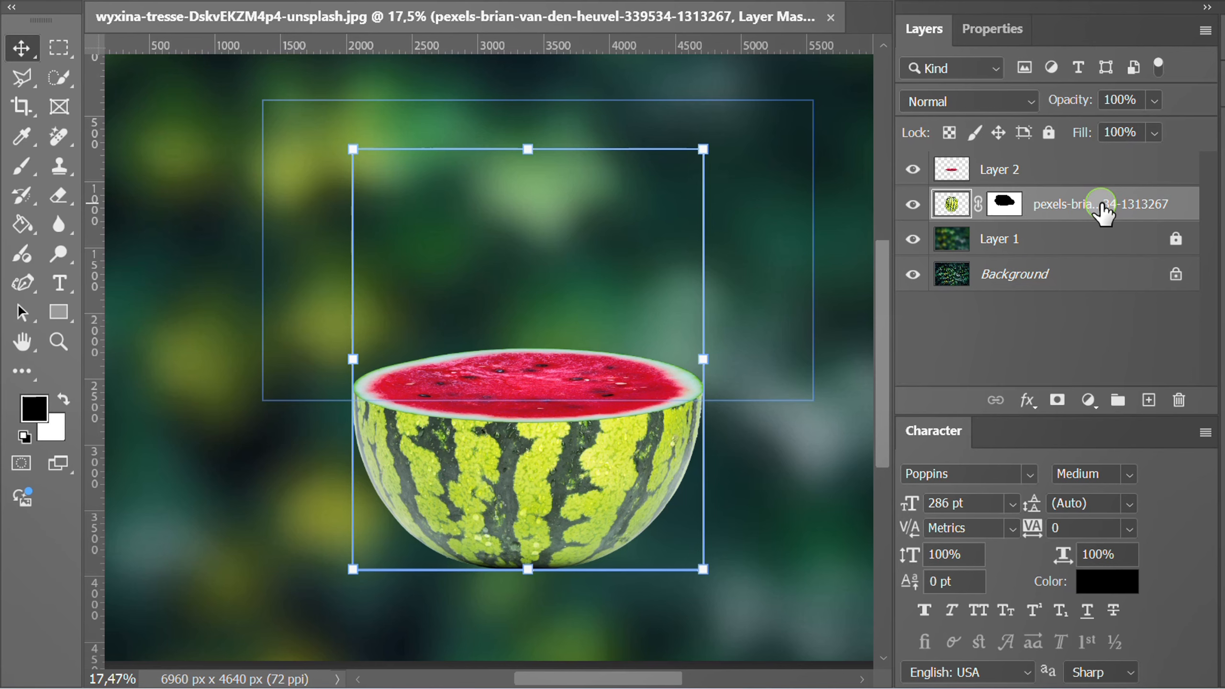
pyautogui.press('x')
pyautogui.hotkey('ctrl', 'j')
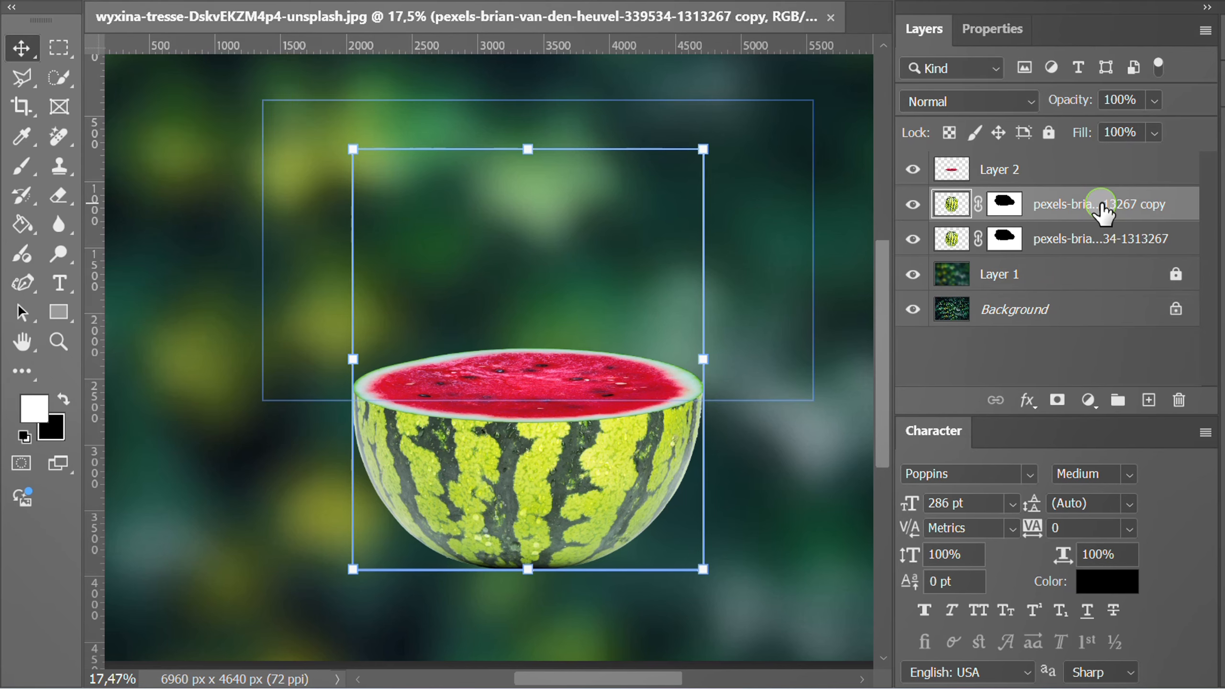
pyautogui.moveTo(1103, 210); pyautogui.dragTo(1091, 166)
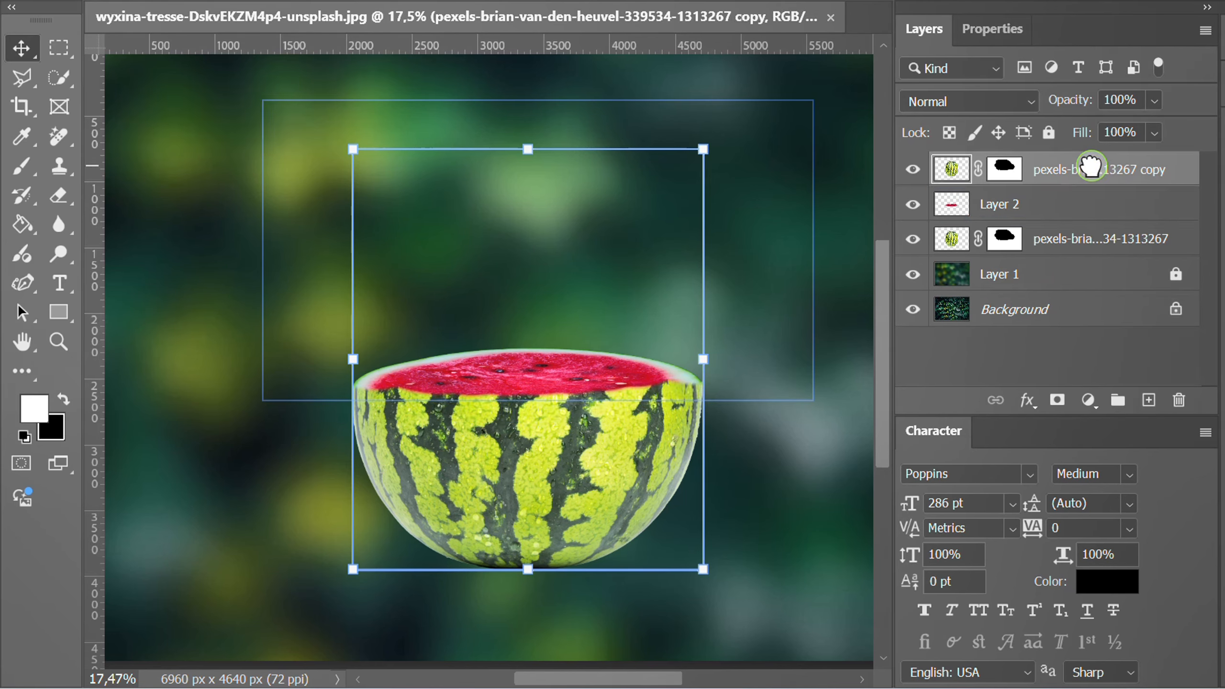
# Step: Delete the layer mask from the watermelon copy
pyautogui.rightClick(1010, 169)
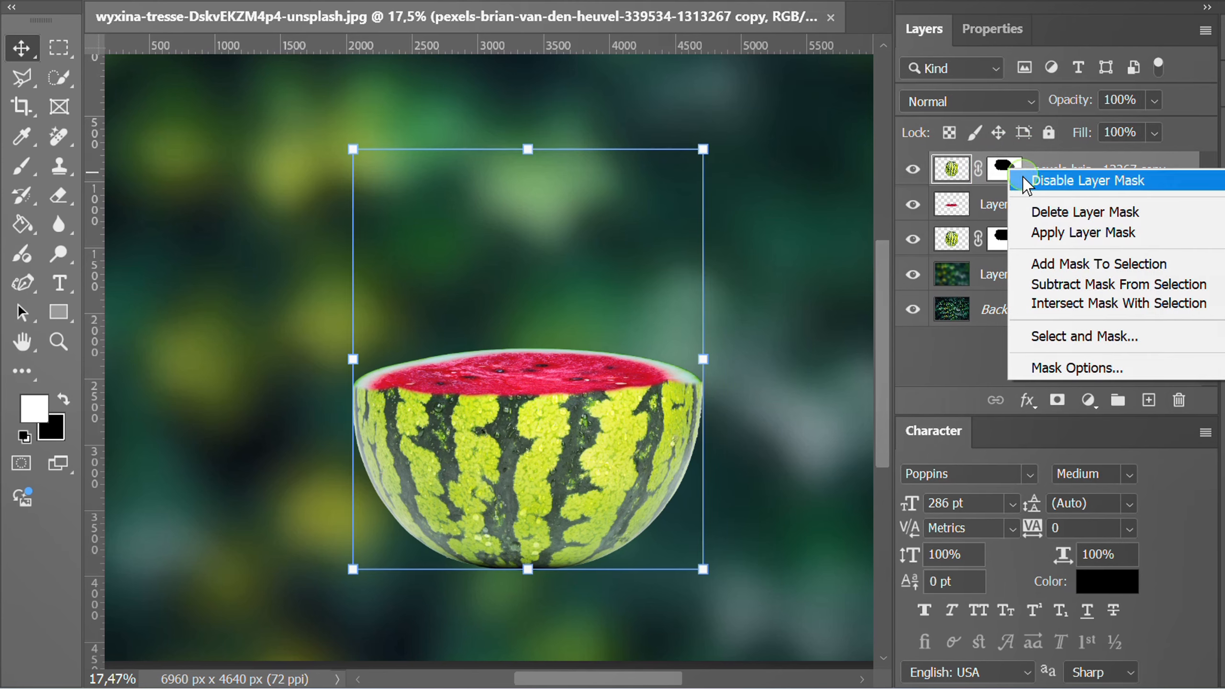
pyautogui.click(1094, 212)
pyautogui.click(1111, 211)
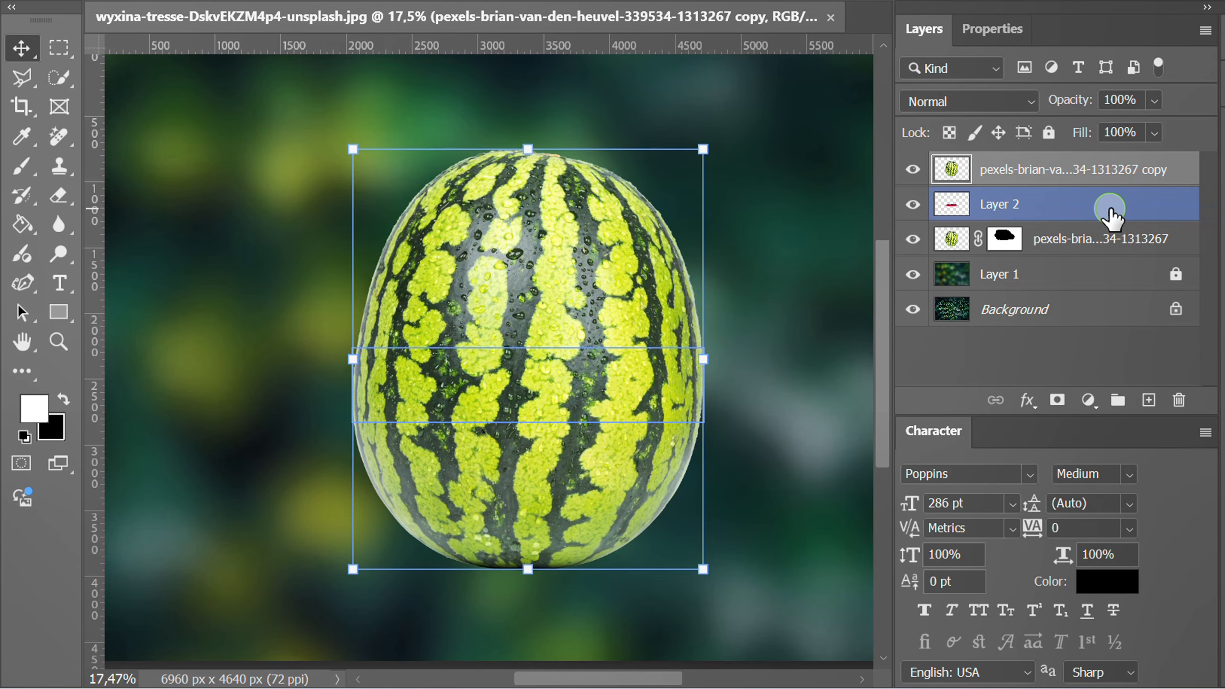
# Step: Convert the watermelon copy to a smart object and set its blend mode to Screen
pyautogui.click(1013, 172)
pyautogui.rightClick(1012, 173)
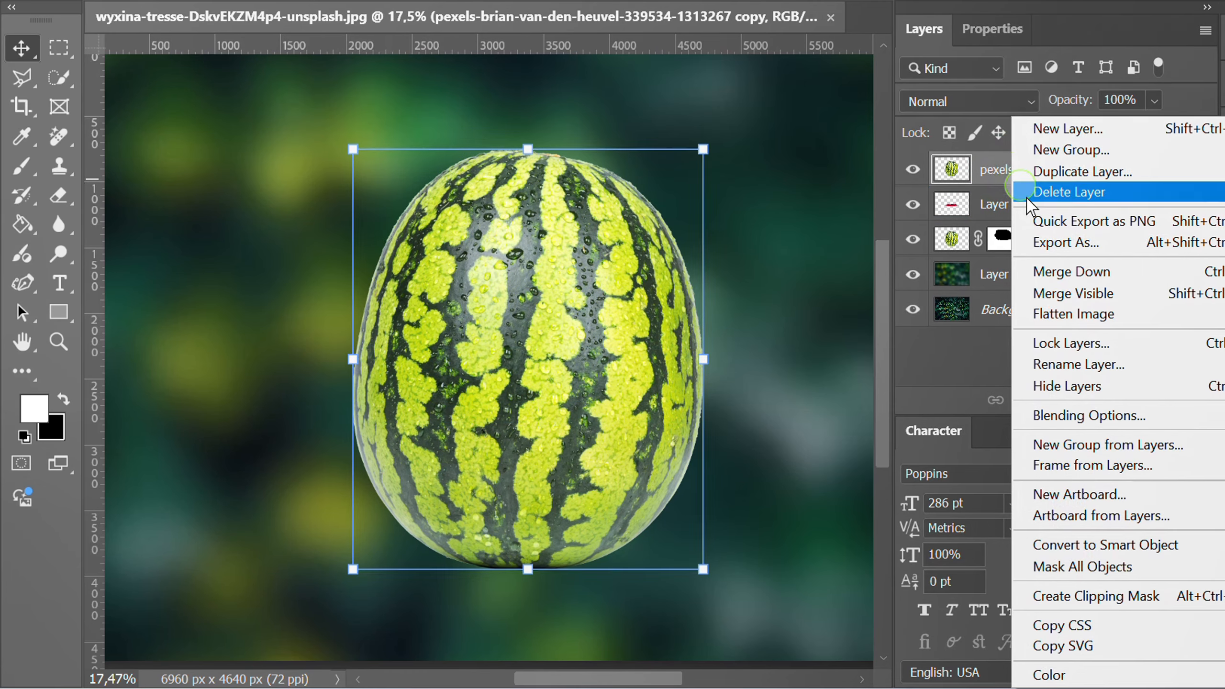
pyautogui.click(1157, 545)
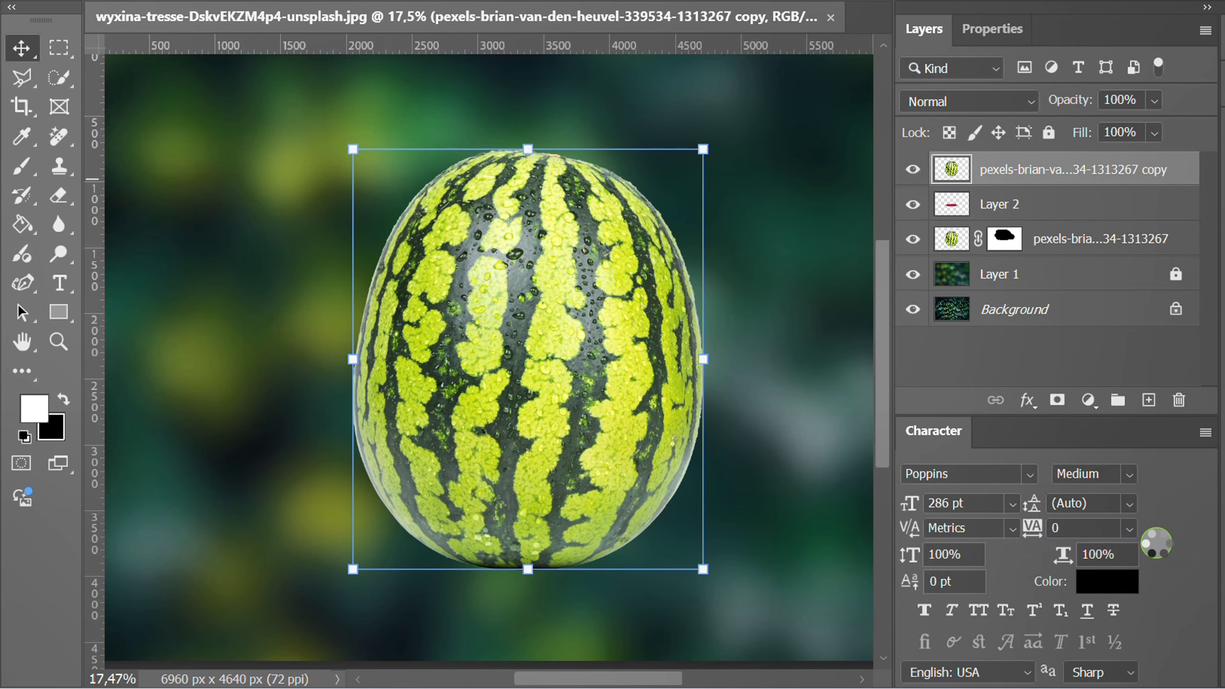
pyautogui.click(1029, 99)
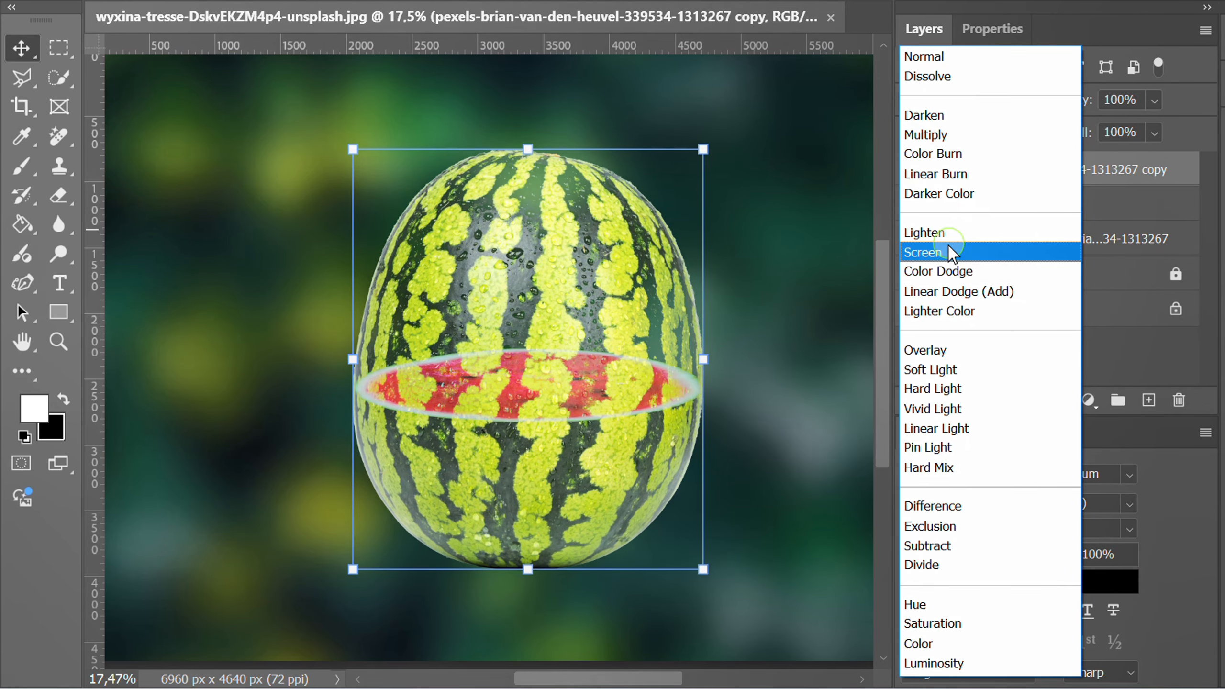
pyautogui.click(943, 254)
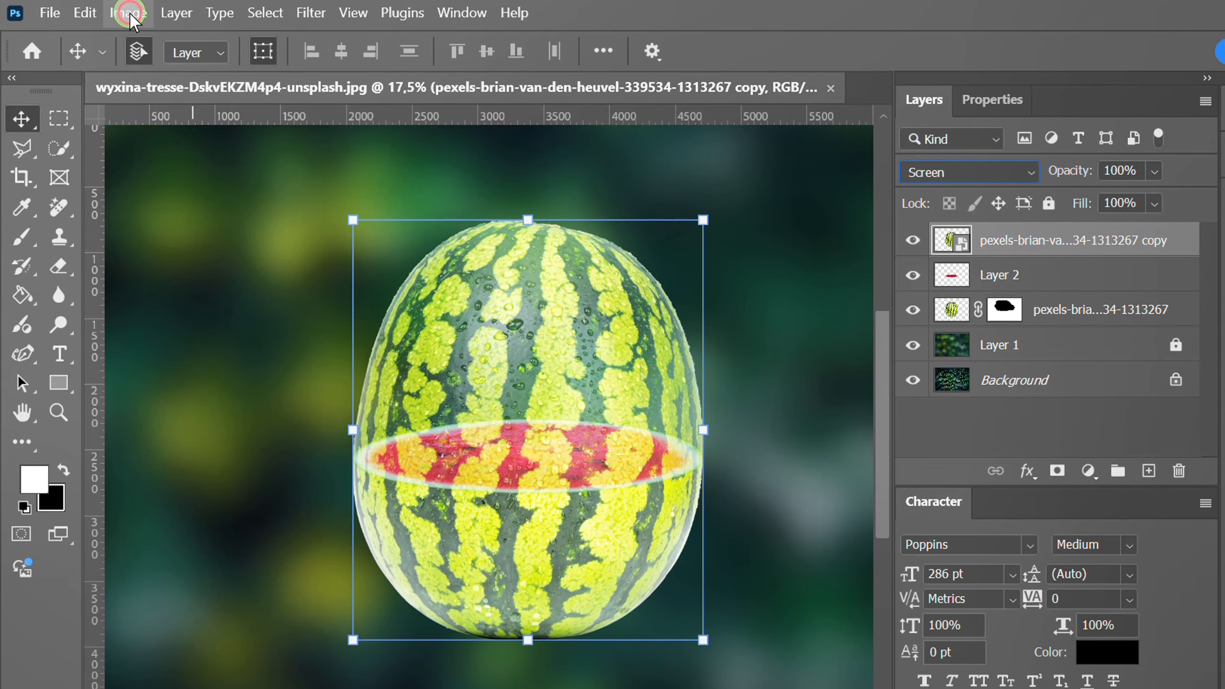
# Step: Apply a Black & White adjustment with the Maximum Black preset to the Screen-blended watermelon copy
pyautogui.click(128, 3)
pyautogui.moveTo(164, 68)
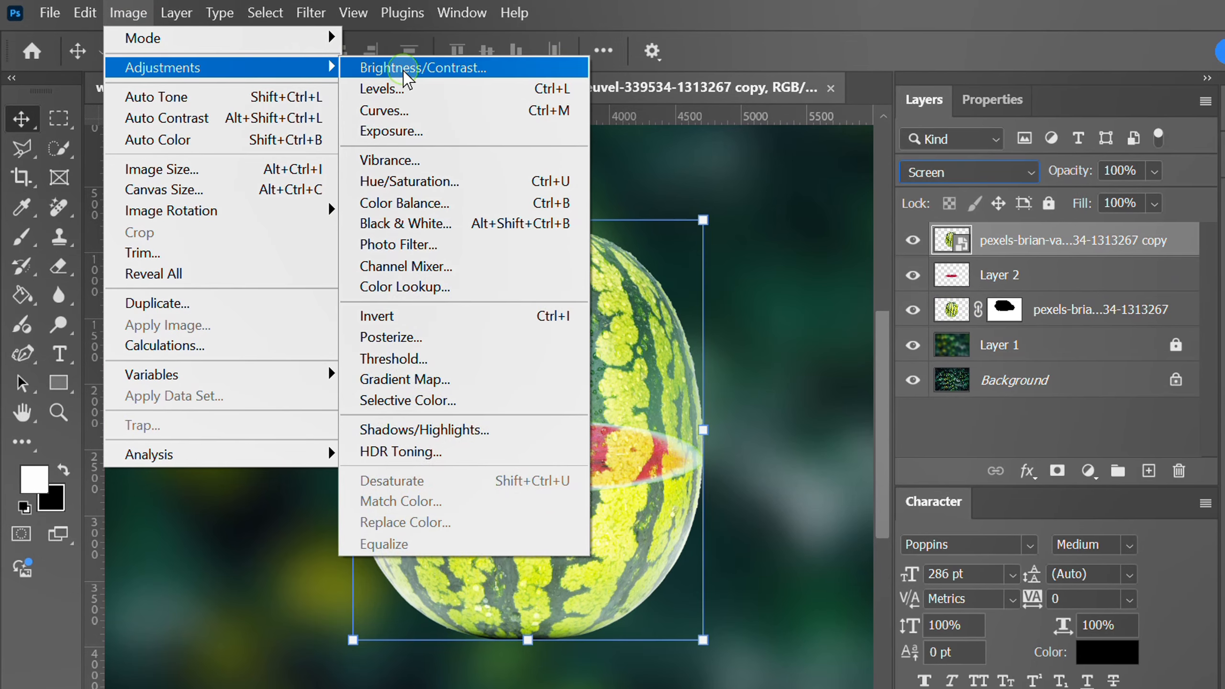
pyautogui.click(456, 224)
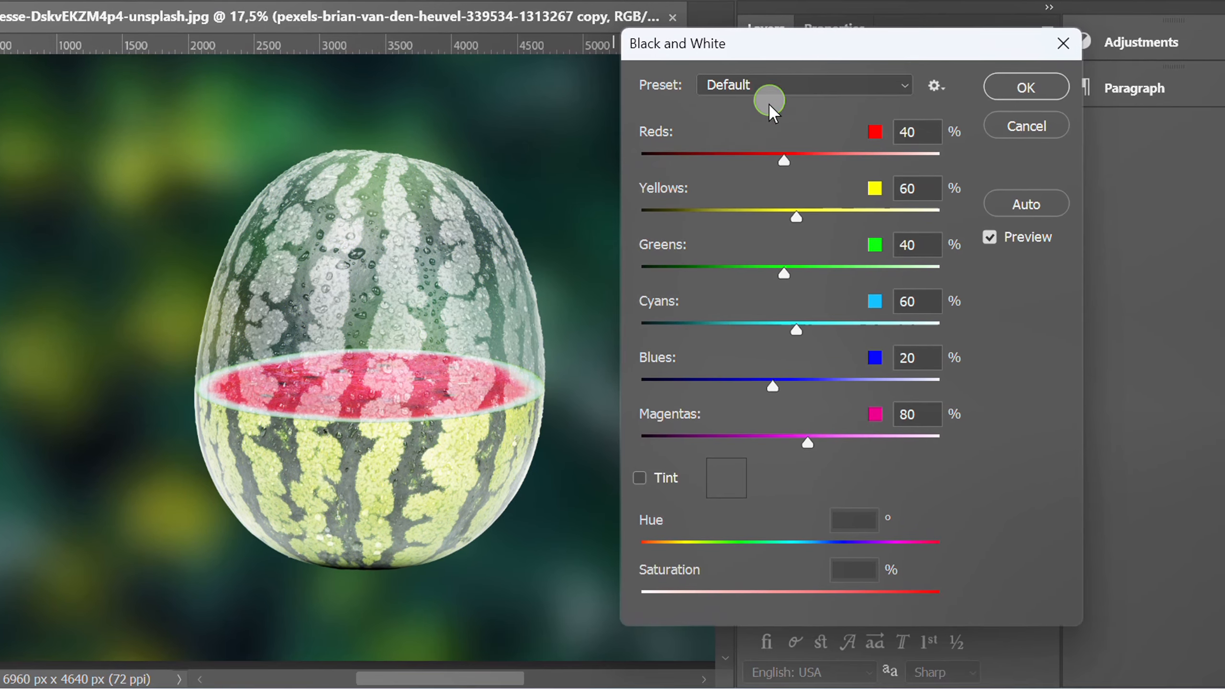
pyautogui.click(902, 144)
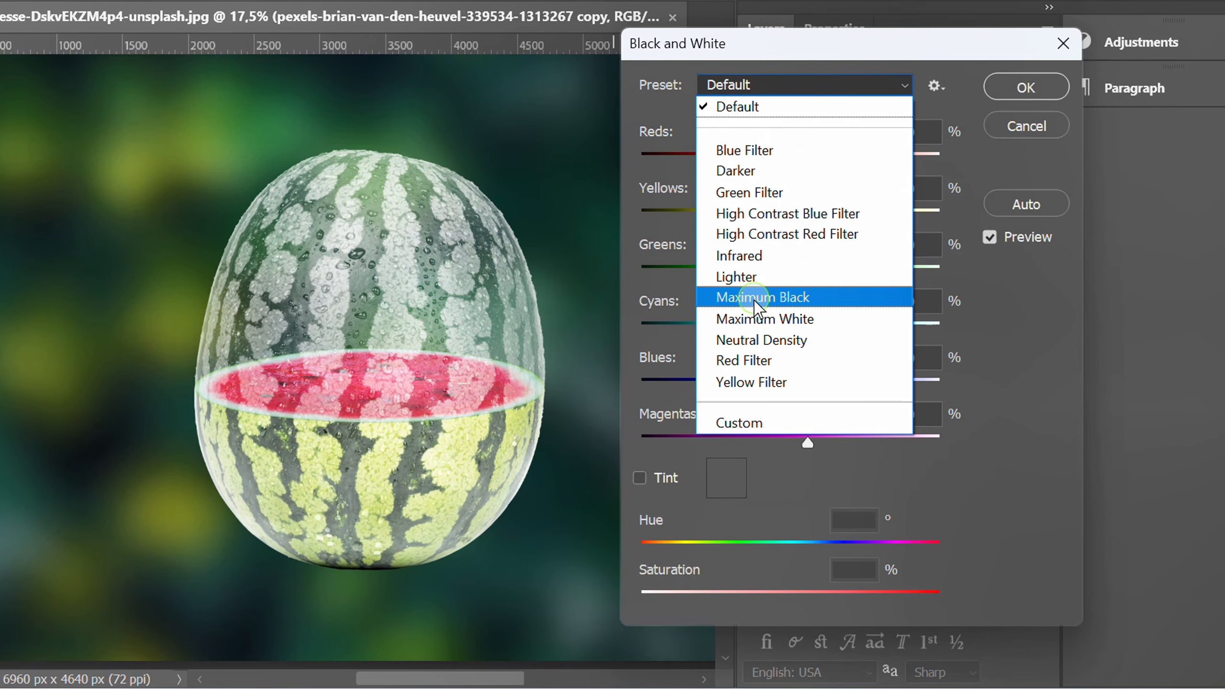
pyautogui.click(802, 299)
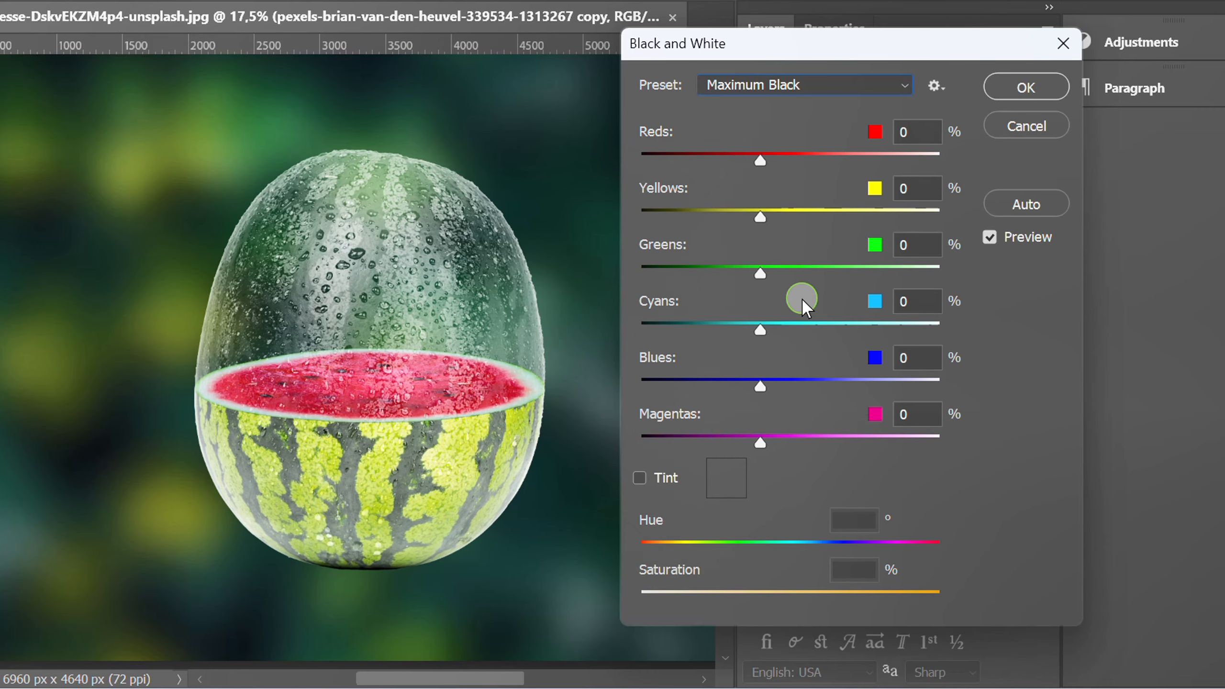
pyautogui.click(1018, 90)
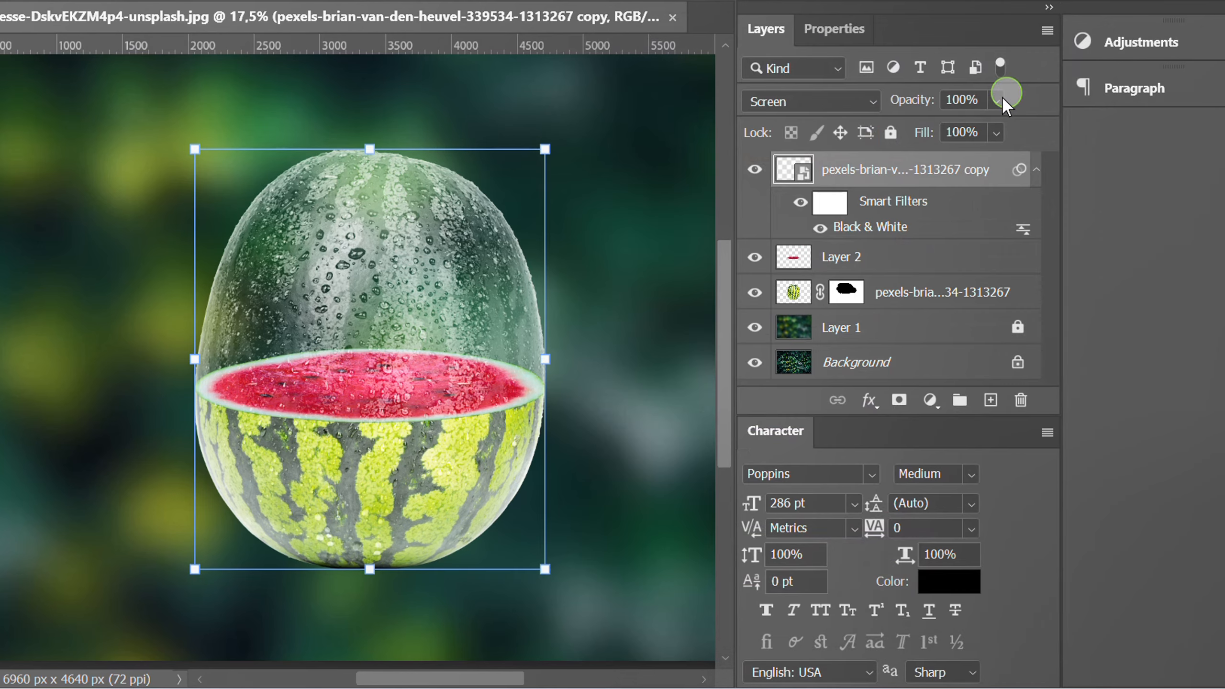
# Step: Apply a Levels adjustment to the watermelon copy with input levels of 20 for shadows, 0.8 for midtones and 230 for highlights
pyautogui.press('space')
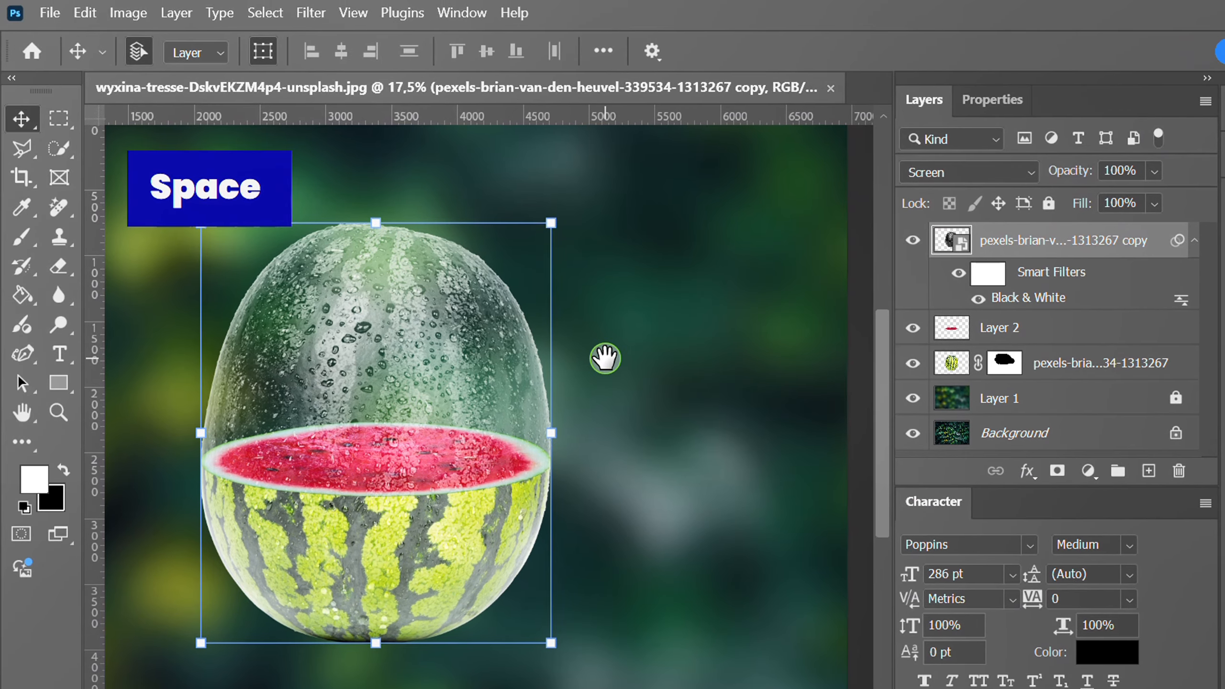
pyautogui.click(128, 12)
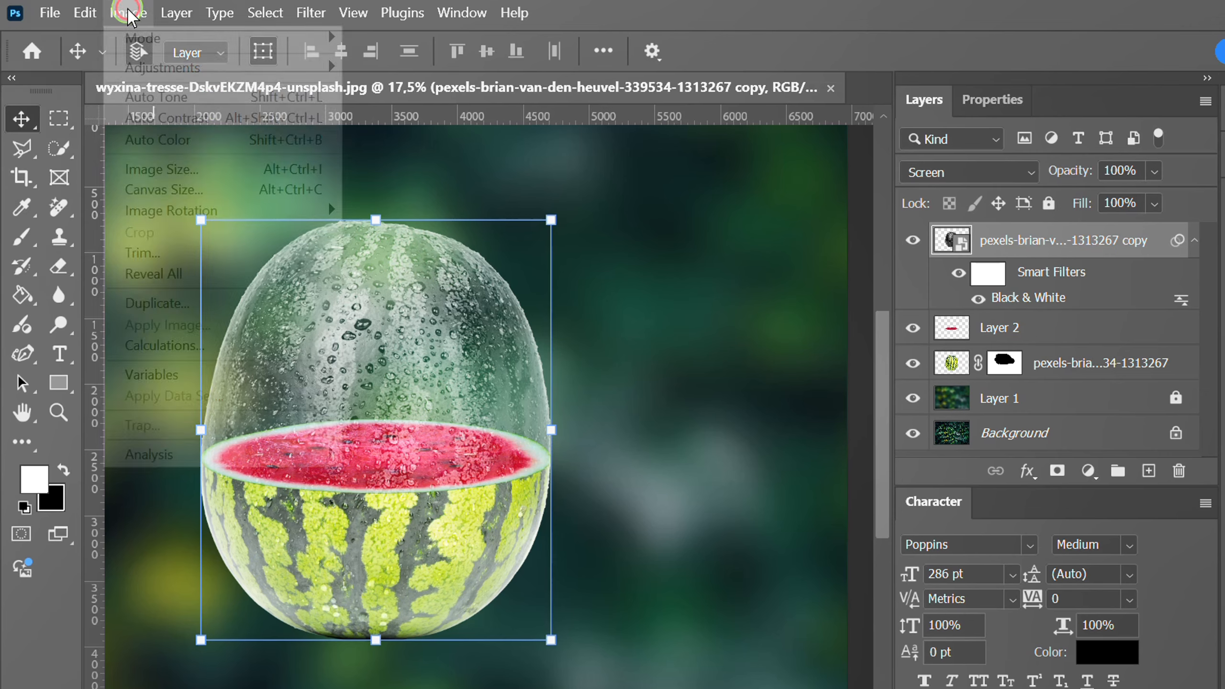
pyautogui.moveTo(166, 72)
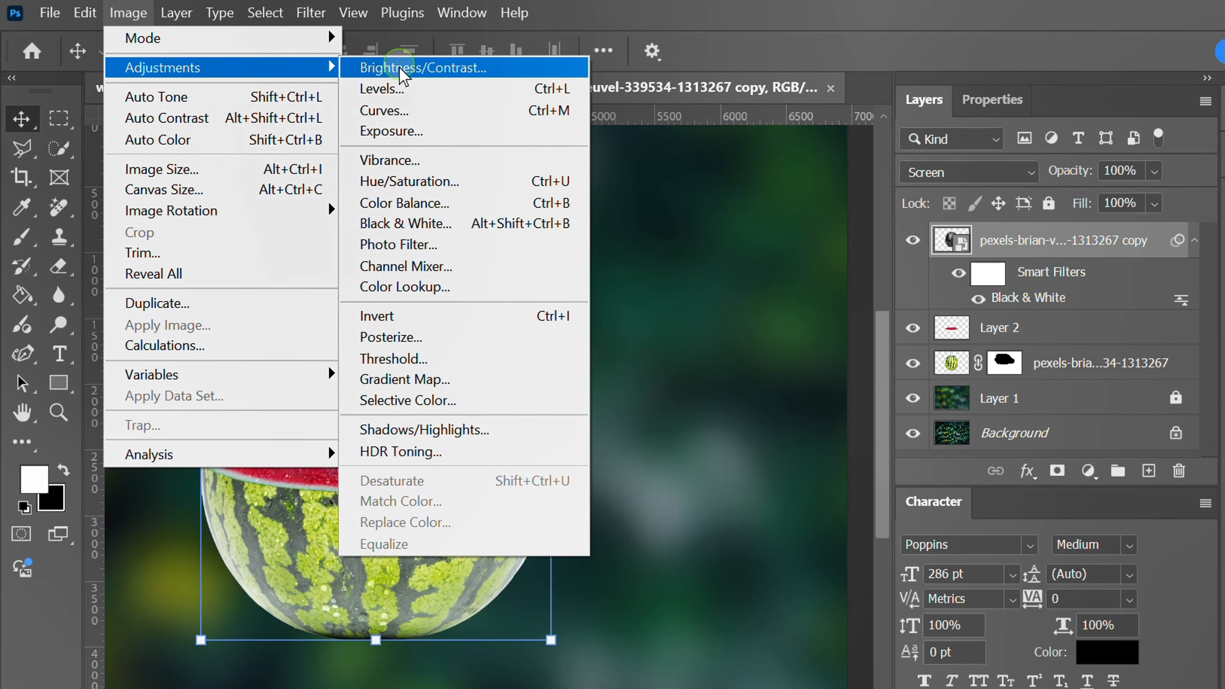
pyautogui.click(441, 89)
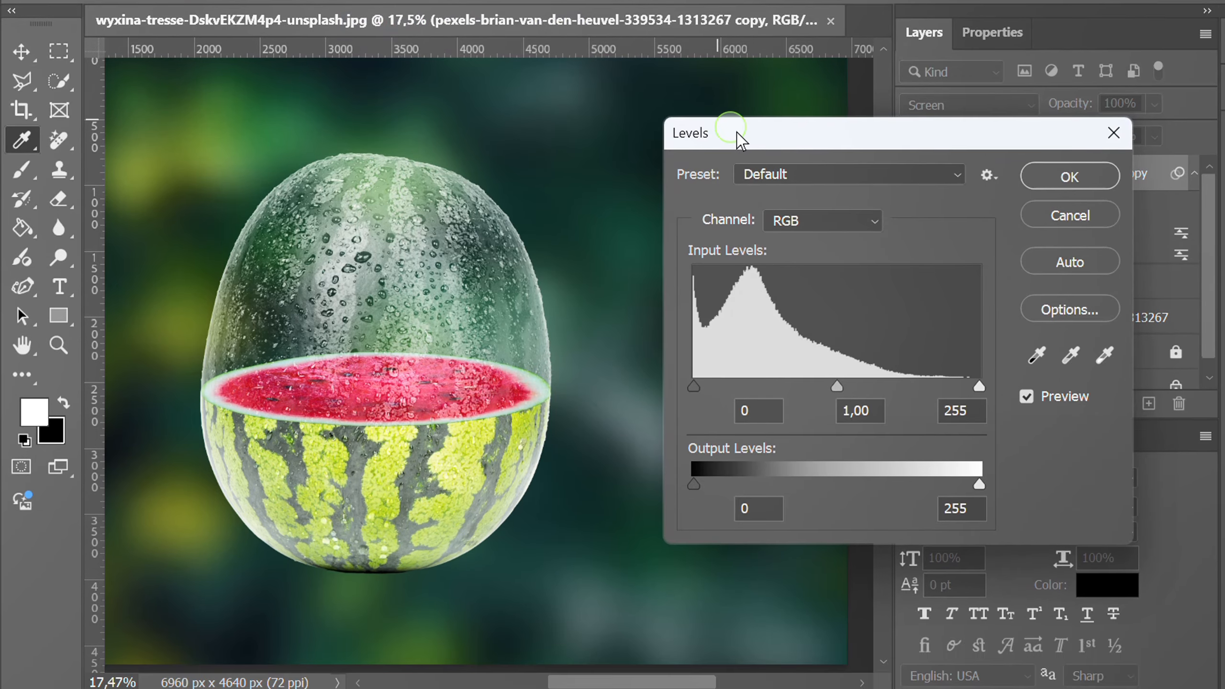
pyautogui.moveTo(733, 205); pyautogui.dragTo(717, 214)
pyautogui.moveTo(717, 144); pyautogui.dragTo(646, 161)
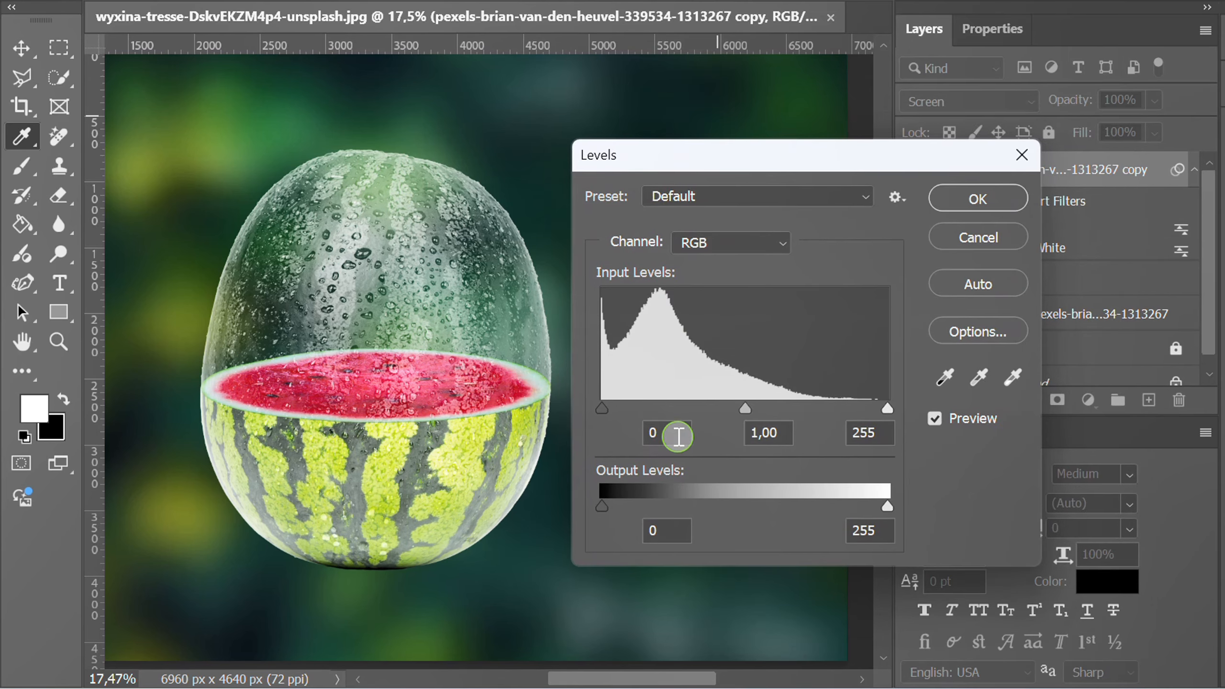
pyautogui.scroll(5, 679, 437)
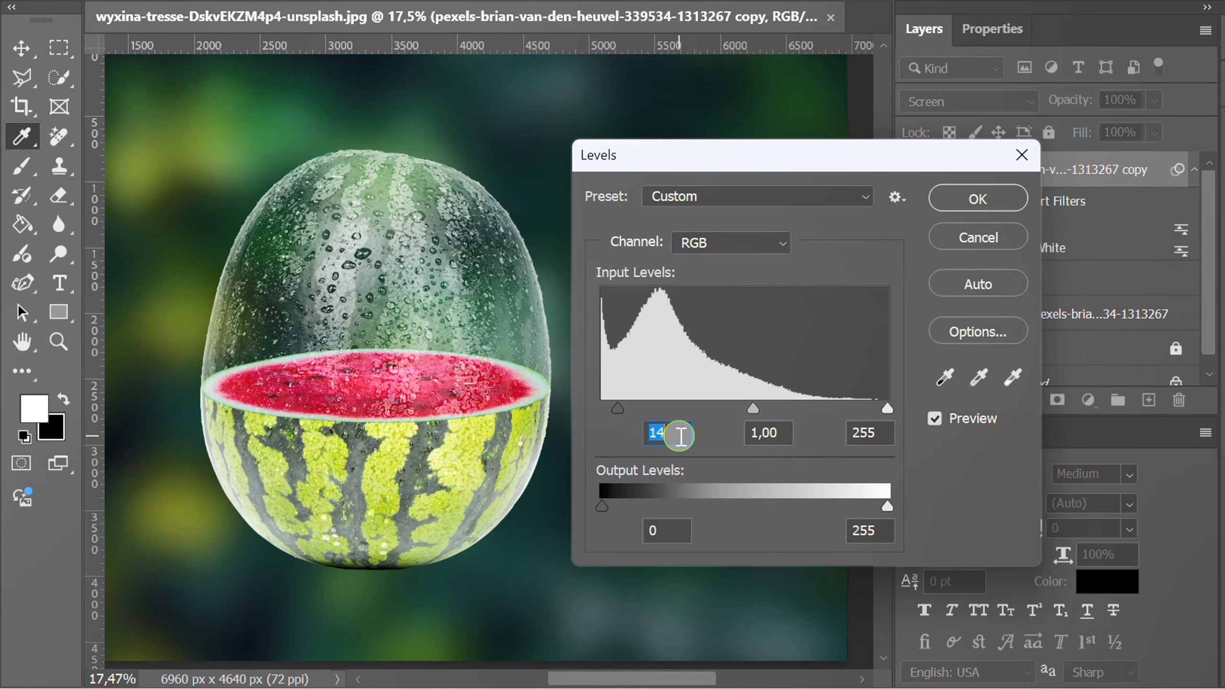
pyautogui.click(885, 435)
pyautogui.scroll(-1, 885, 435)
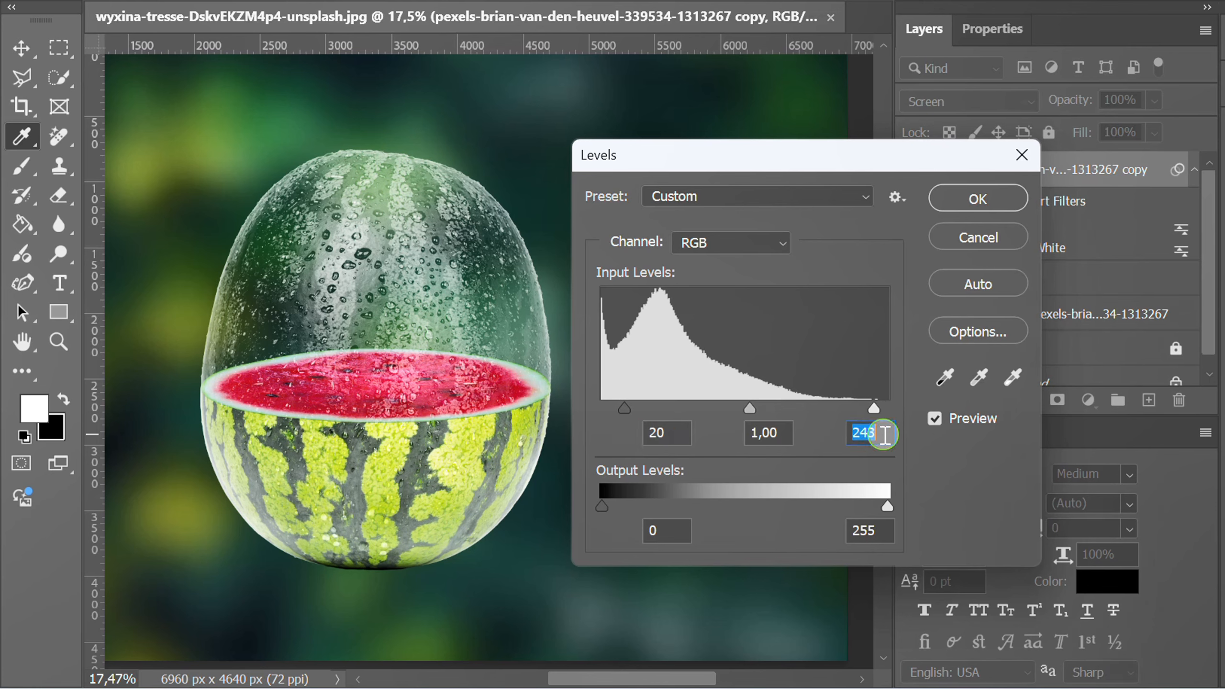
pyautogui.scroll(-1, 887, 435)
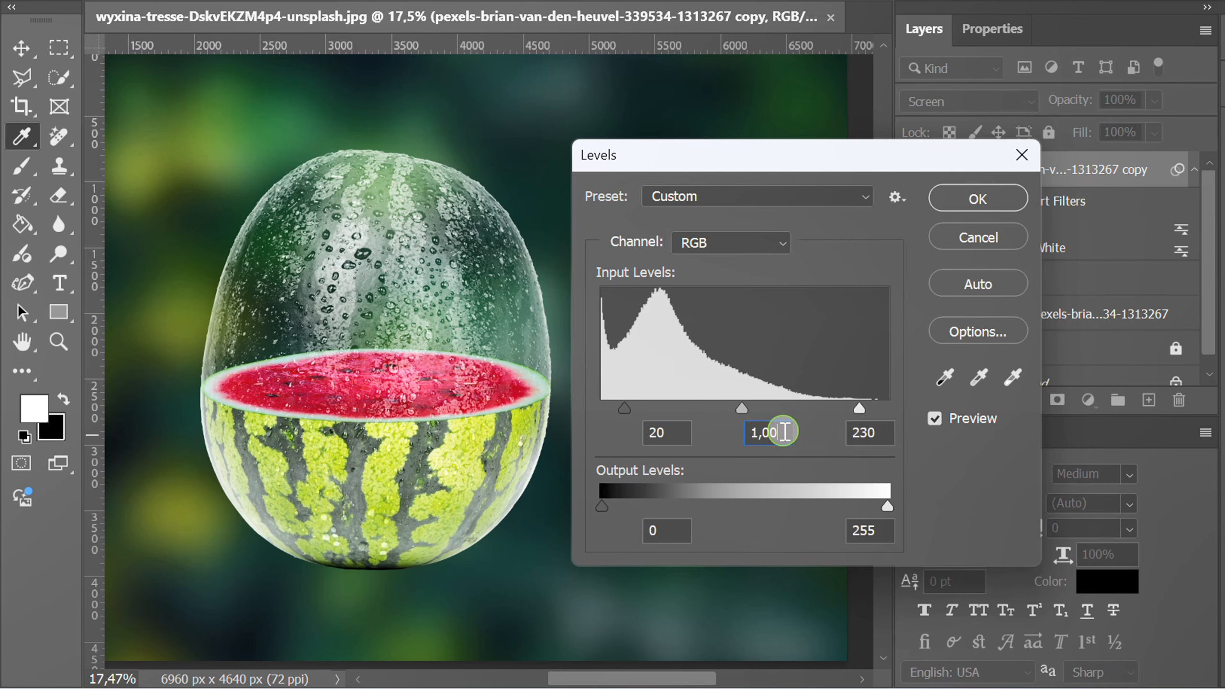
pyautogui.scroll(-7, 784, 433)
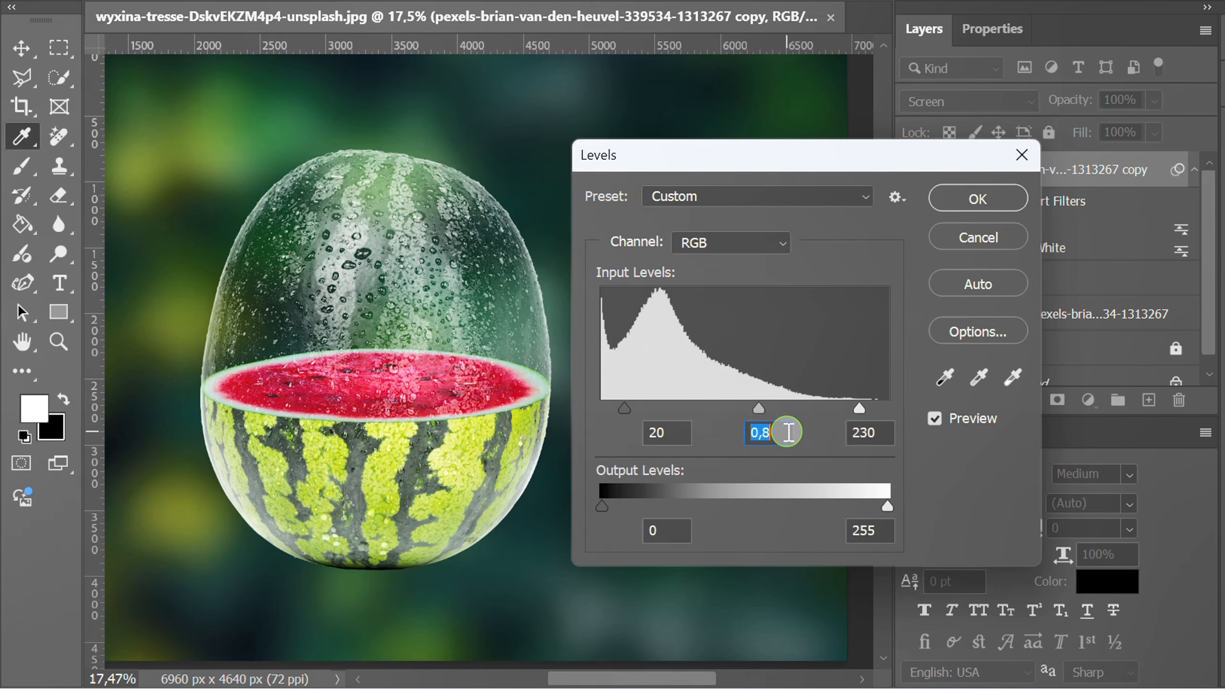
pyautogui.click(978, 198)
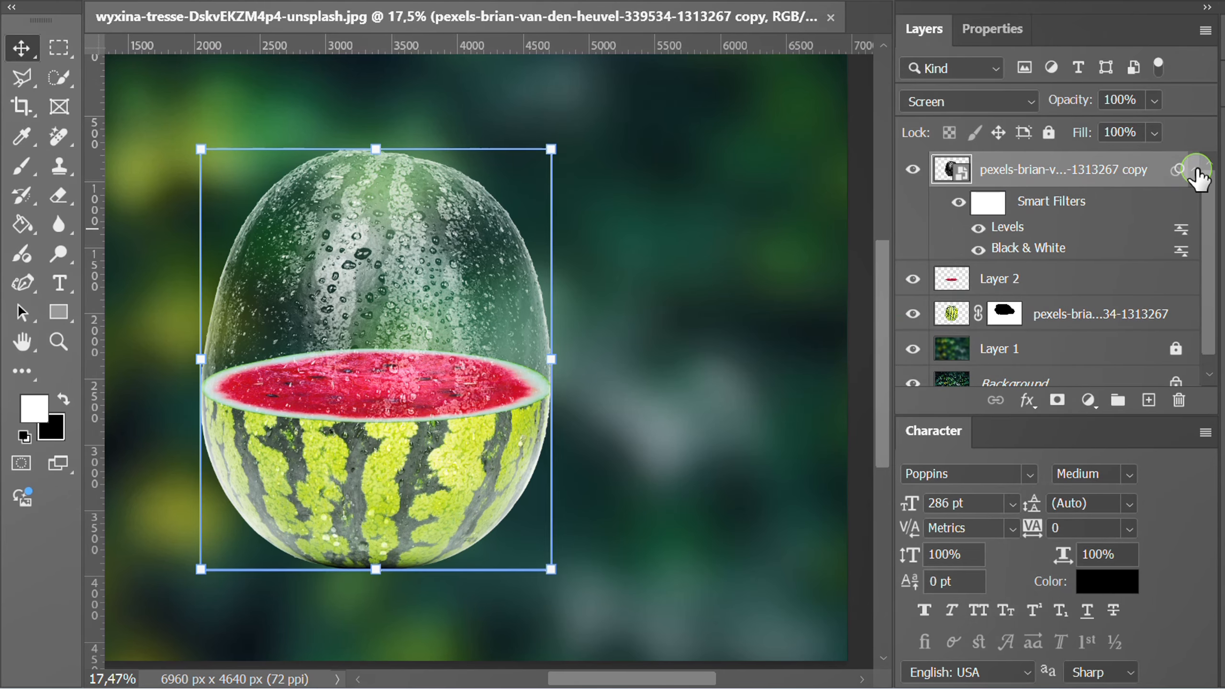
# Step: Group the watermelon copy, Layer 2 and the masked watermelon layer, and lock the group
pyautogui.click(1193, 169)
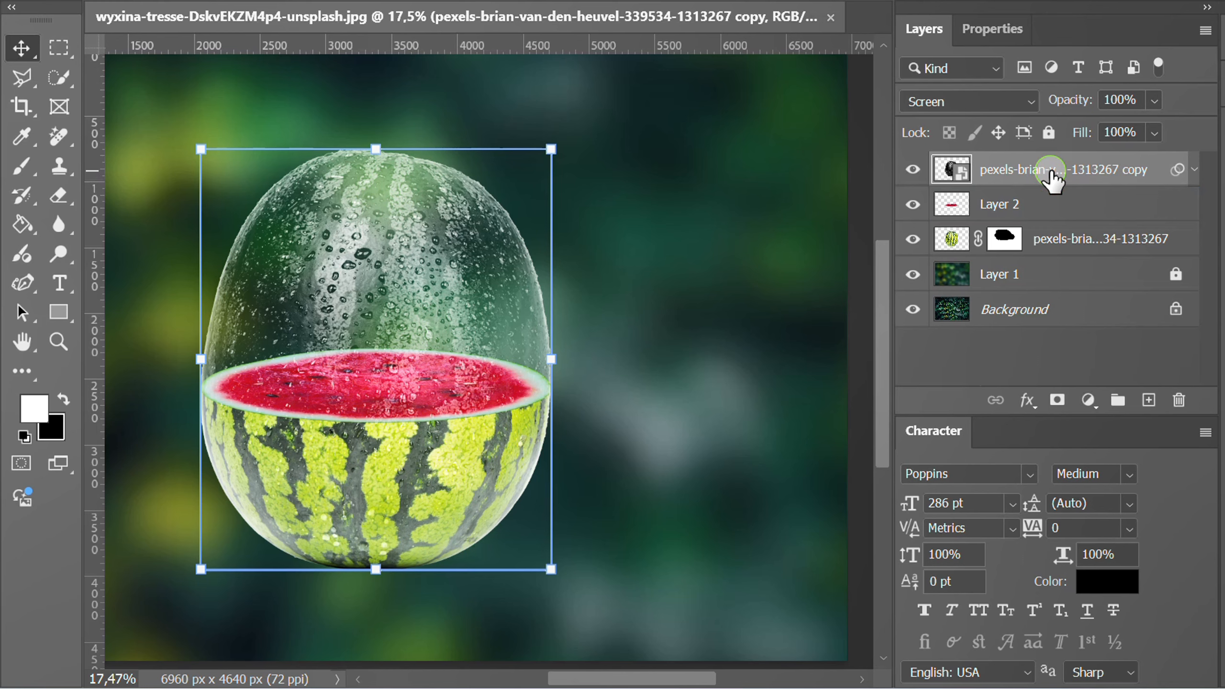
pyautogui.keyDown('shift'); pyautogui.click(1075, 238); pyautogui.keyUp('shift')
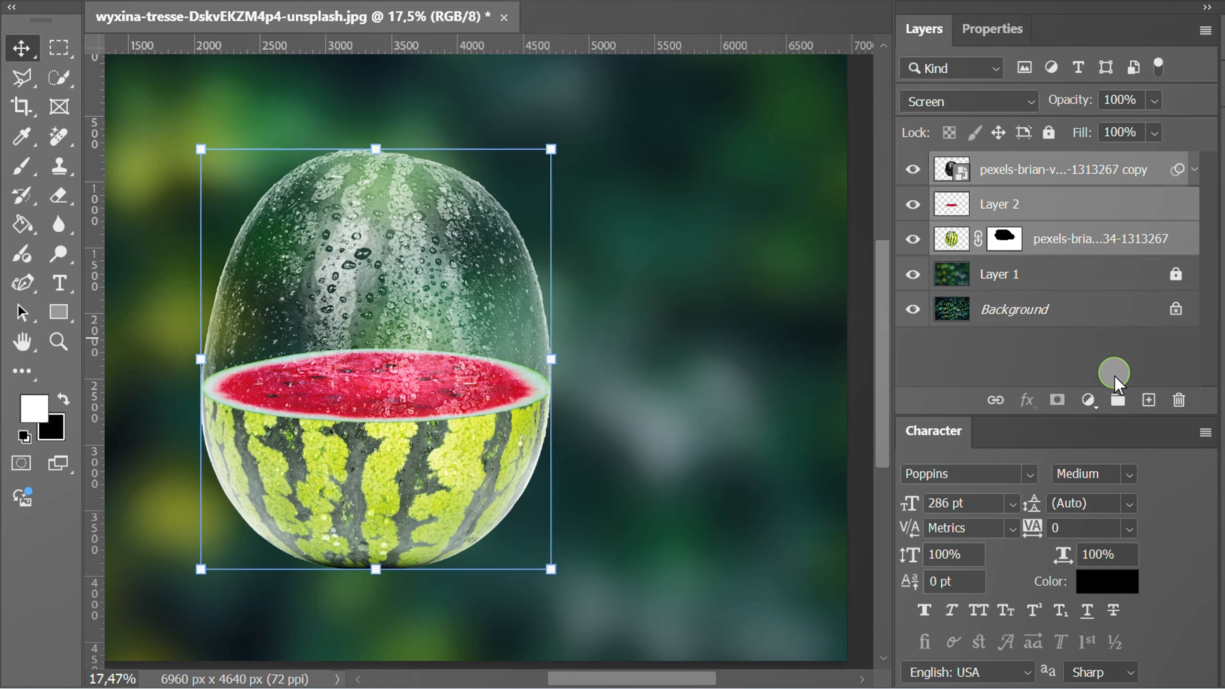
pyautogui.click(1117, 401)
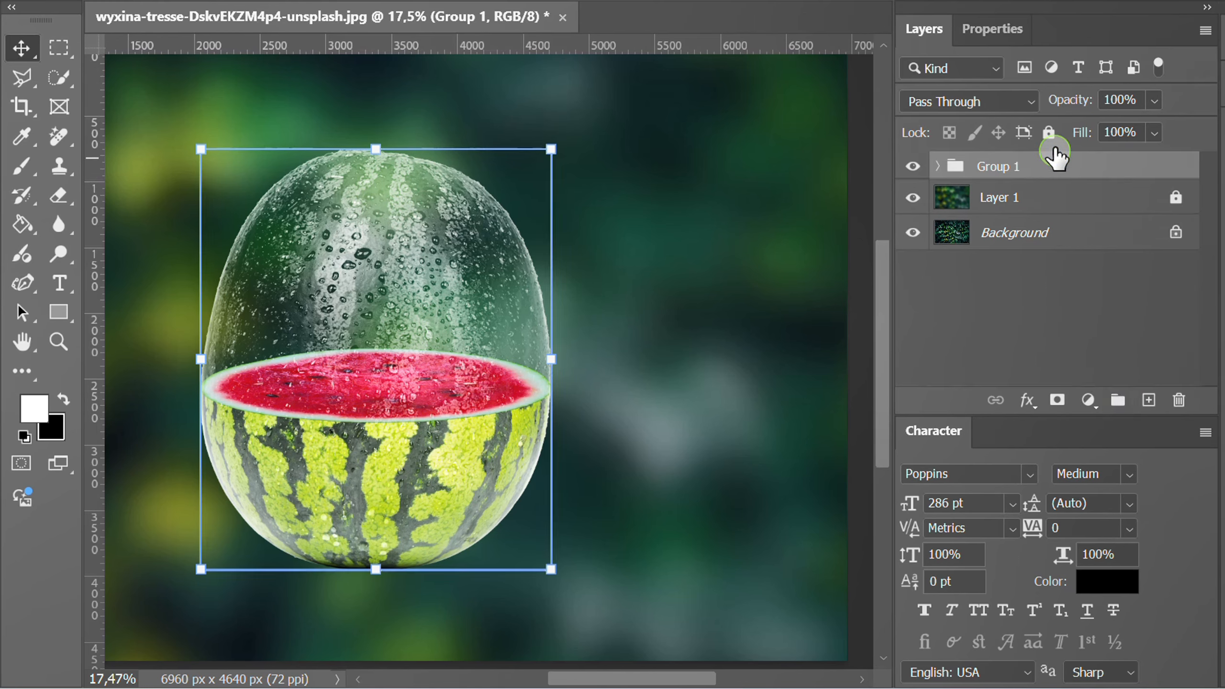
pyautogui.click(1049, 132)
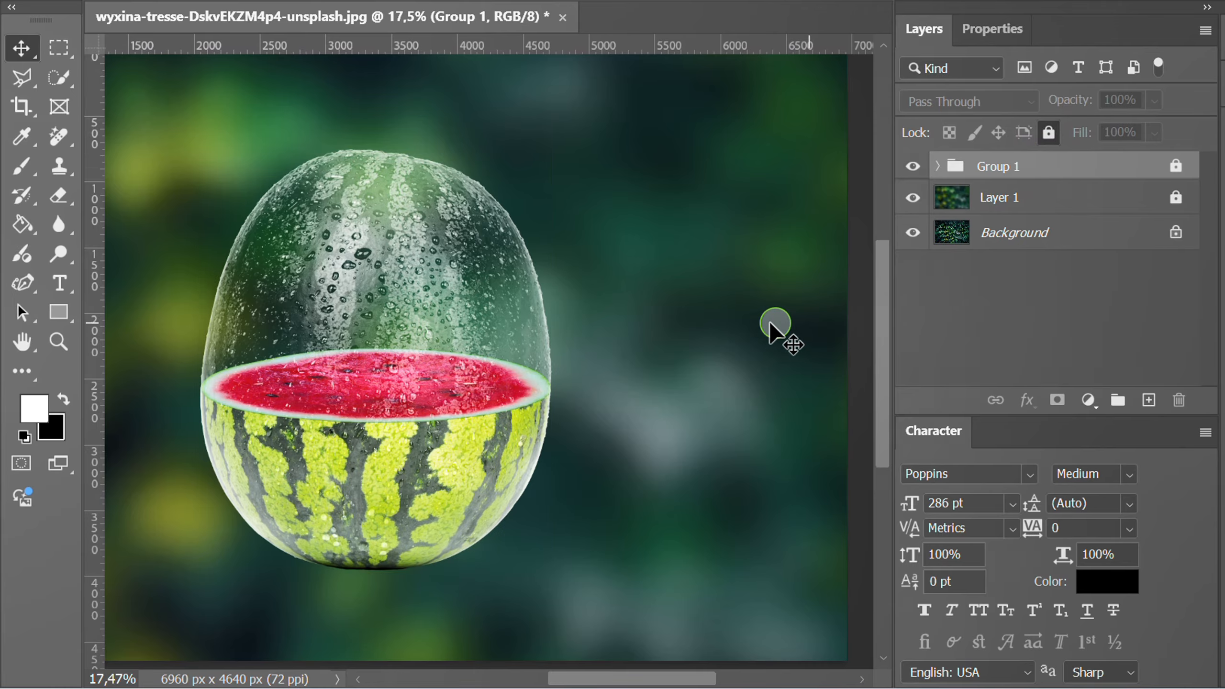
# Step: Place the pngwing.com water splash image as an embedded object and enlarge it to extend above and below the watermelon
pyautogui.scroll(-3, 729, 333)
pyautogui.scroll(1, 603, 311)
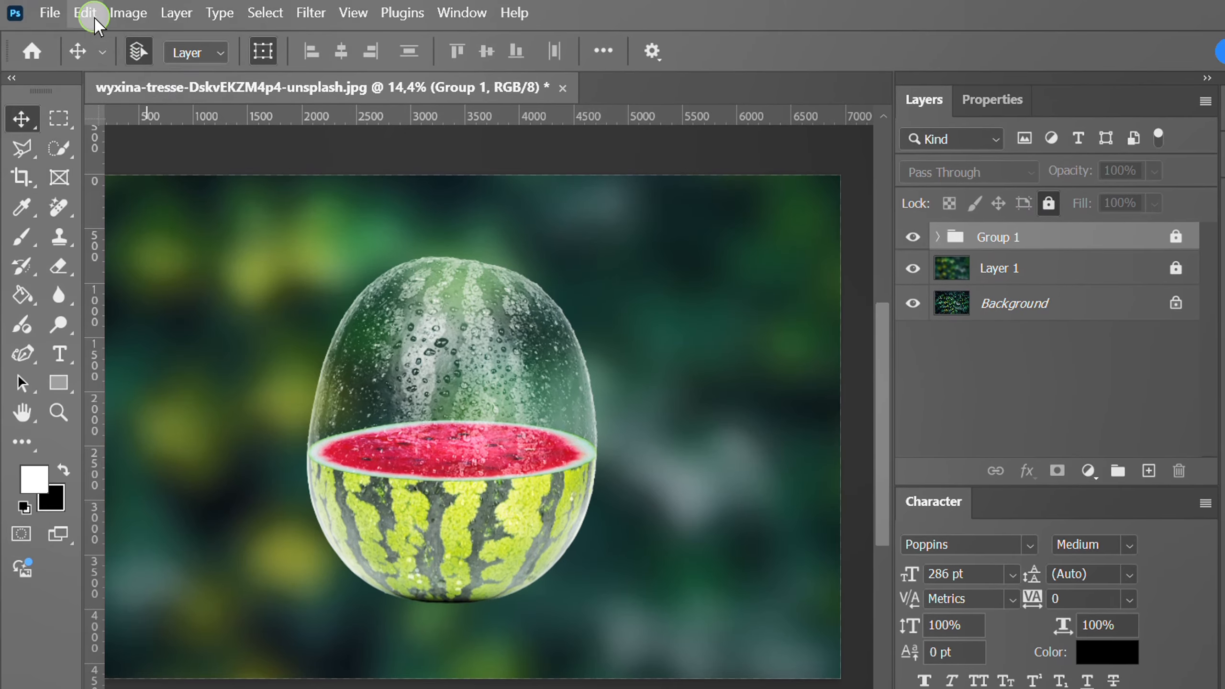
pyautogui.click(50, 13)
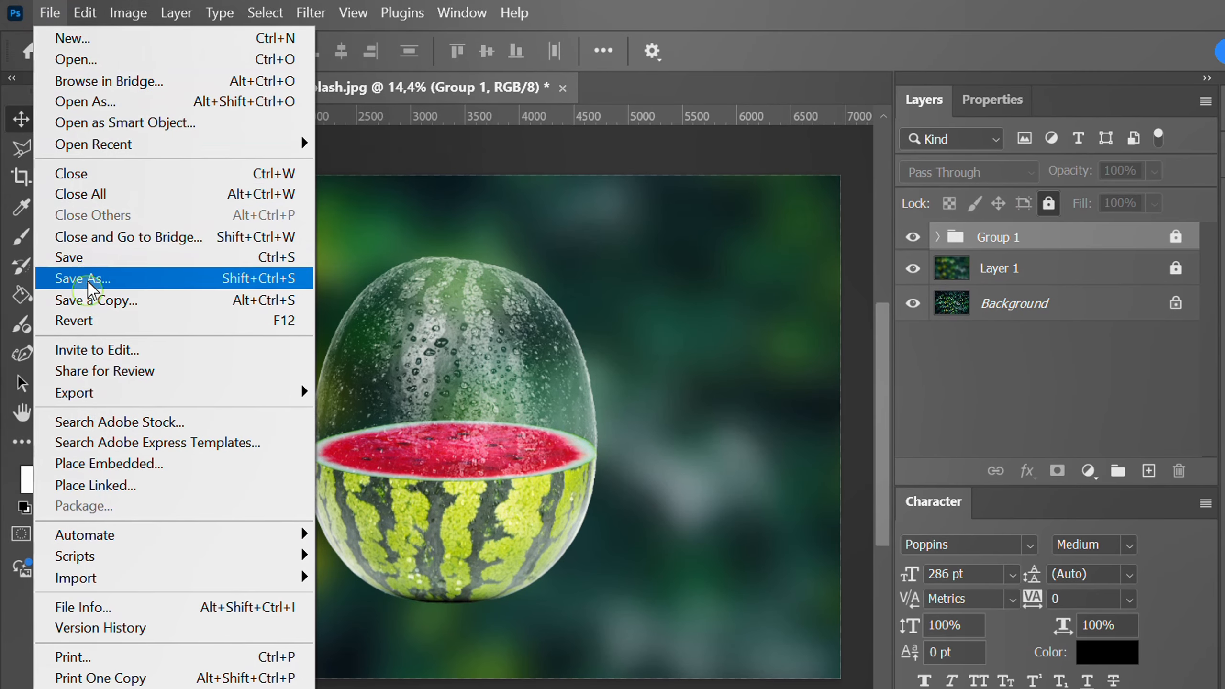
pyautogui.click(178, 465)
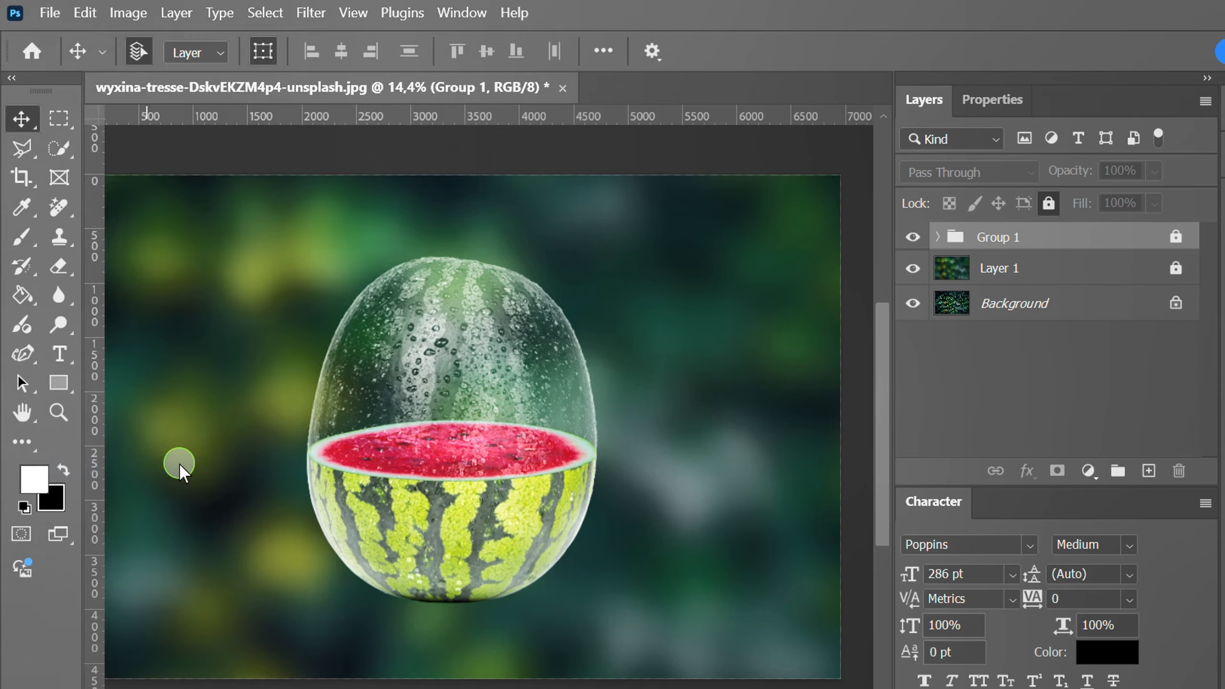
pyautogui.click(576, 356)
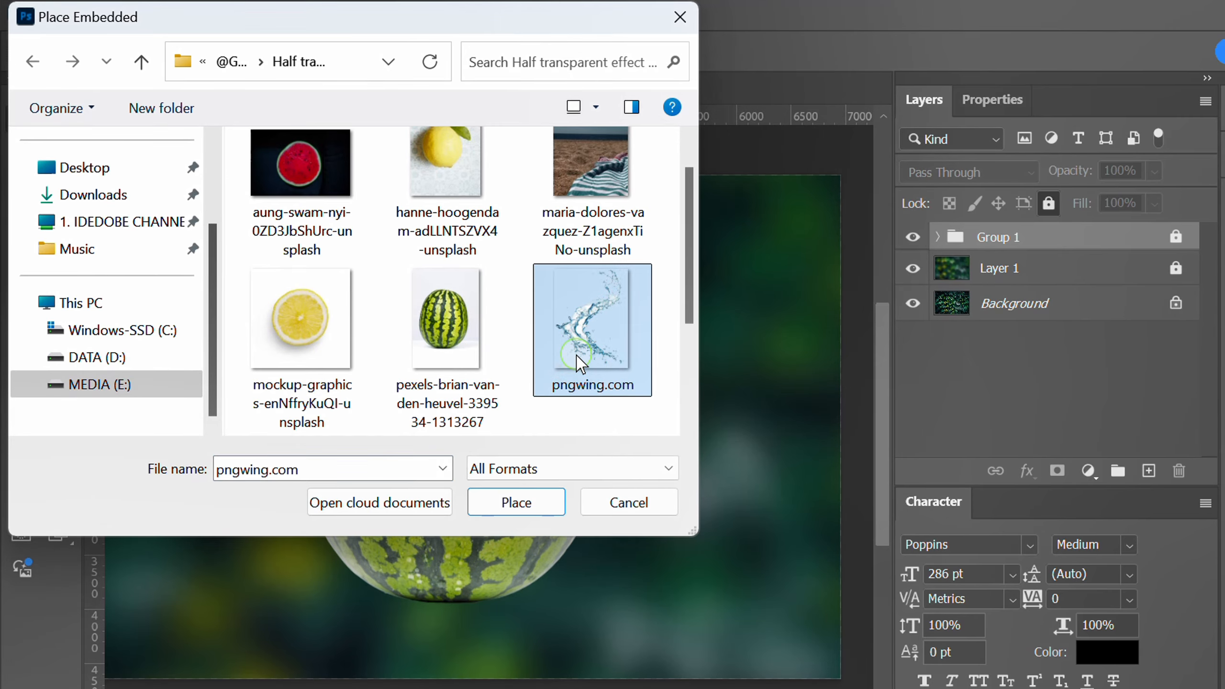
pyautogui.click(536, 503)
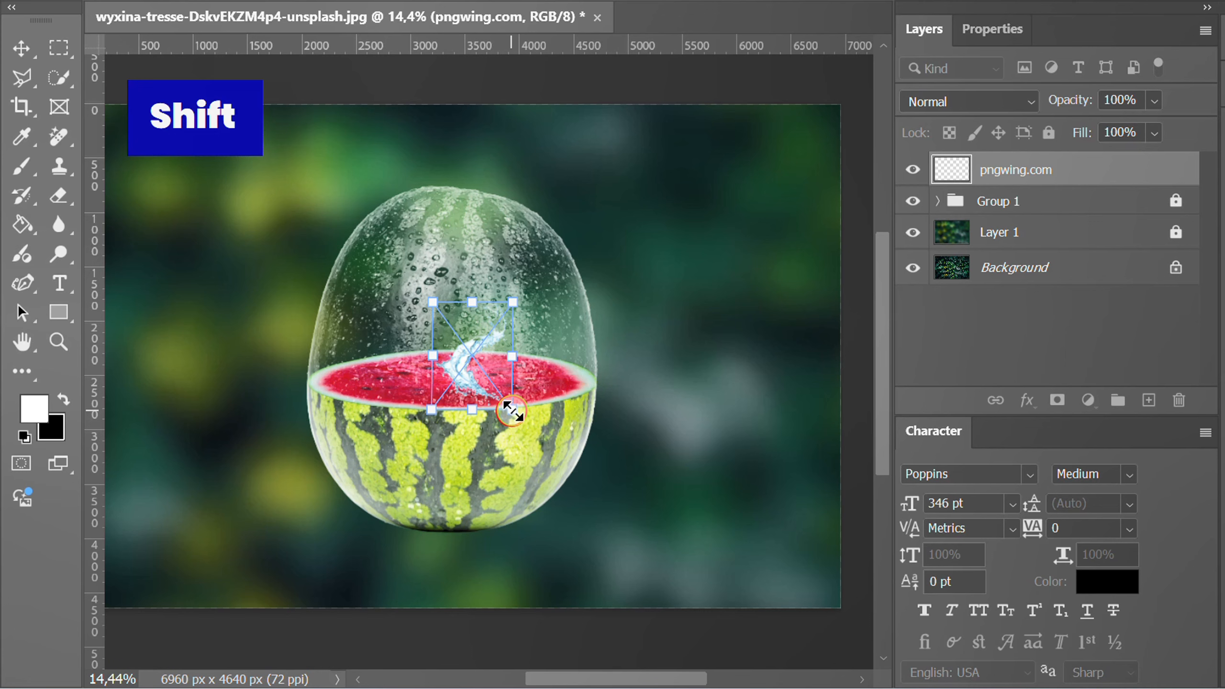
pyautogui.moveTo(511, 412); pyautogui.dragTo(648, 588)
pyautogui.press('Return')
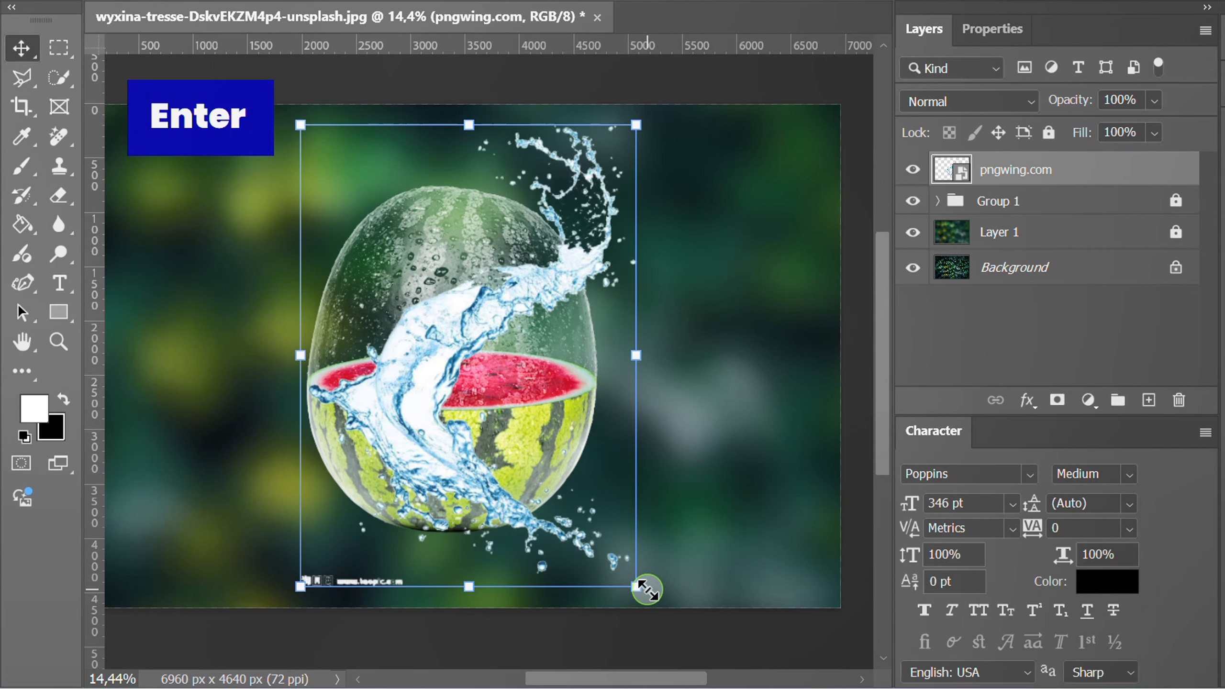
# Step: Convert the water splash smart object to layers, retaining its applied transforms
pyautogui.rightClick(1056, 171)
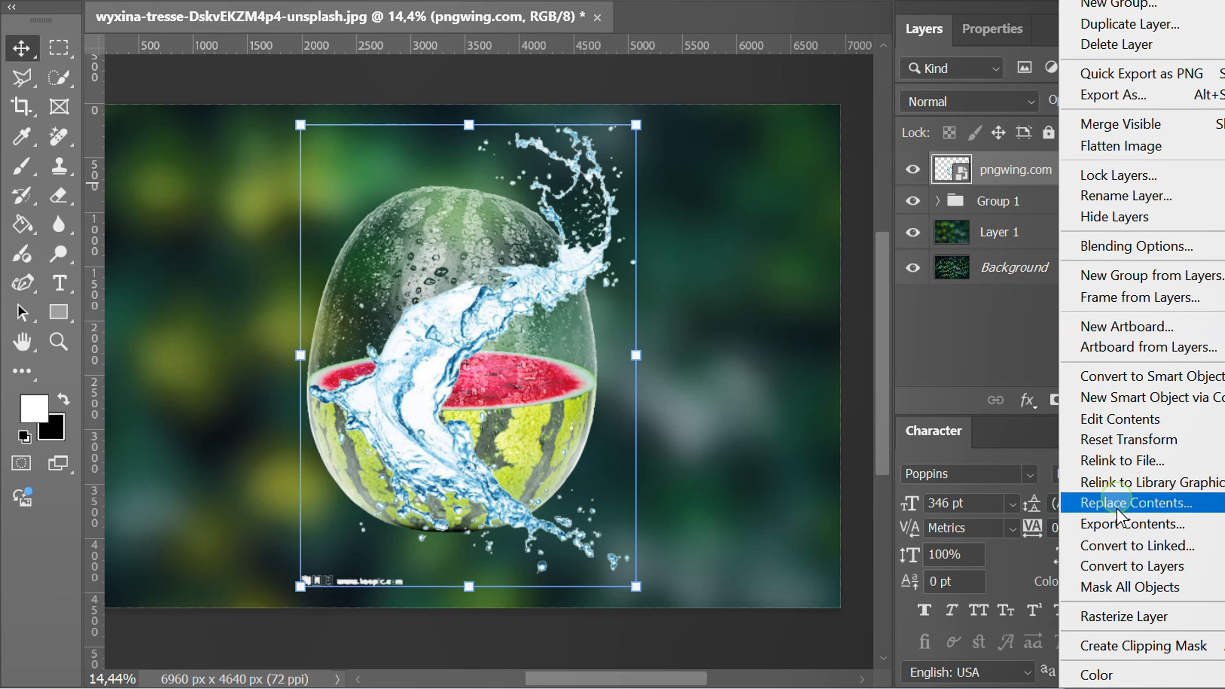
pyautogui.click(1198, 566)
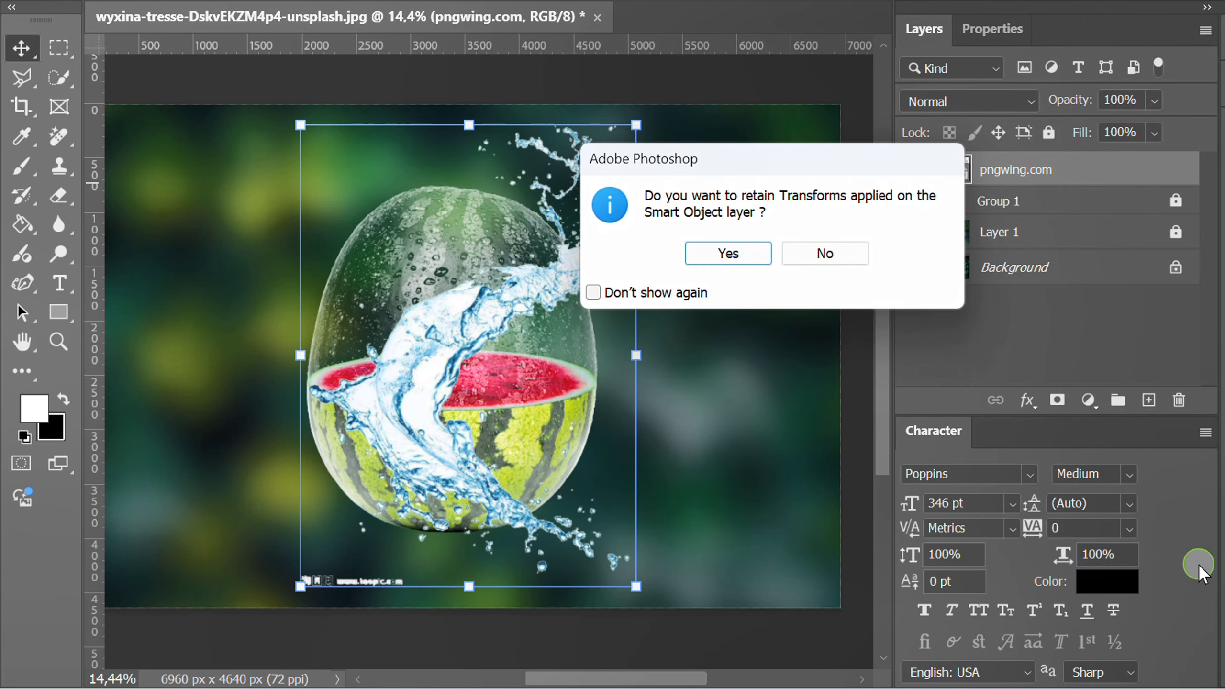
pyautogui.click(734, 251)
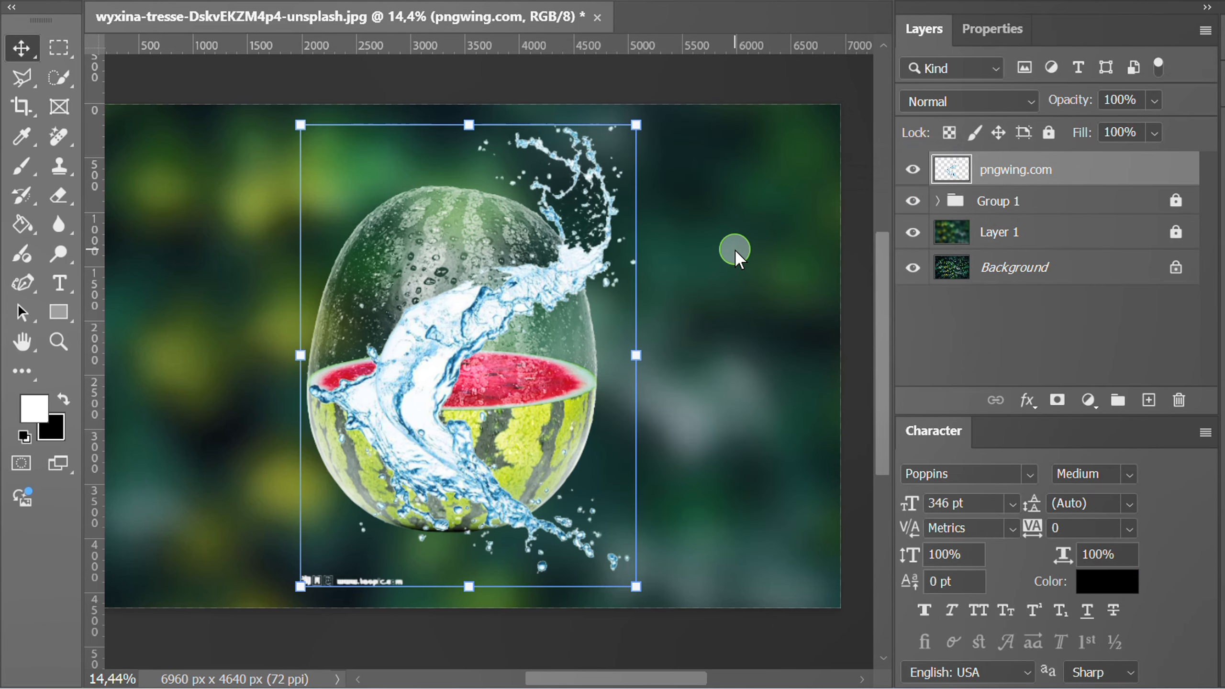
# Step: Erase the website watermark below the water splash with the Eraser tool
pyautogui.click(60, 197)
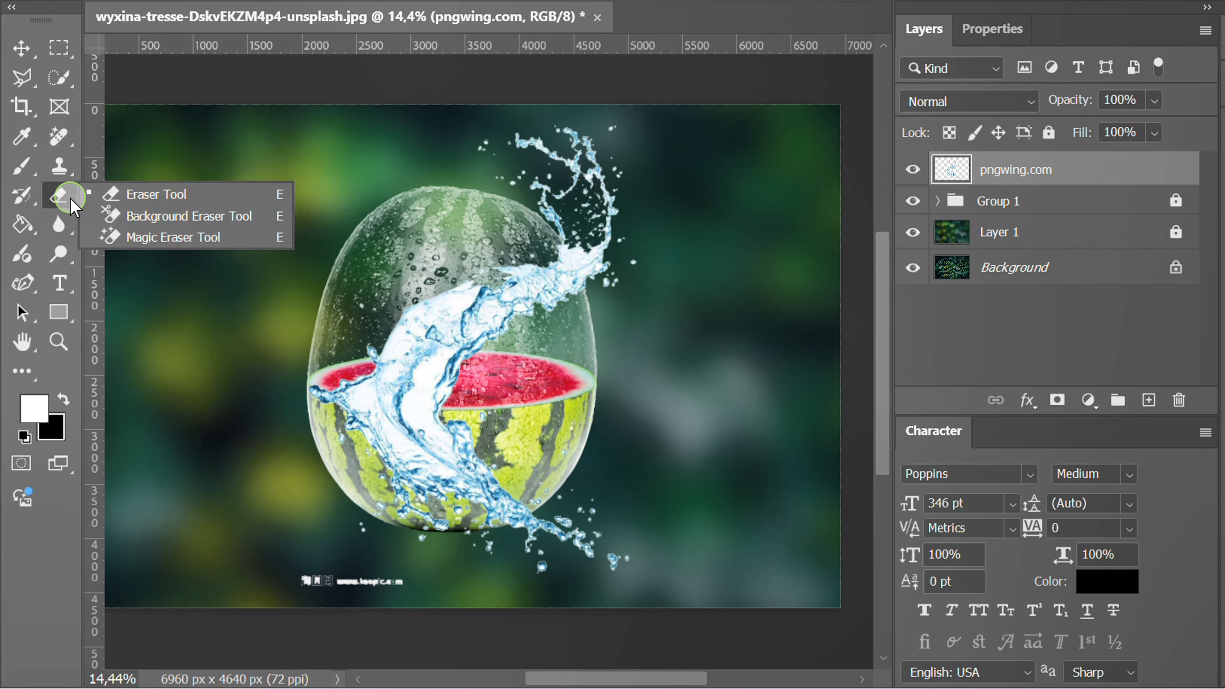
pyautogui.click(176, 195)
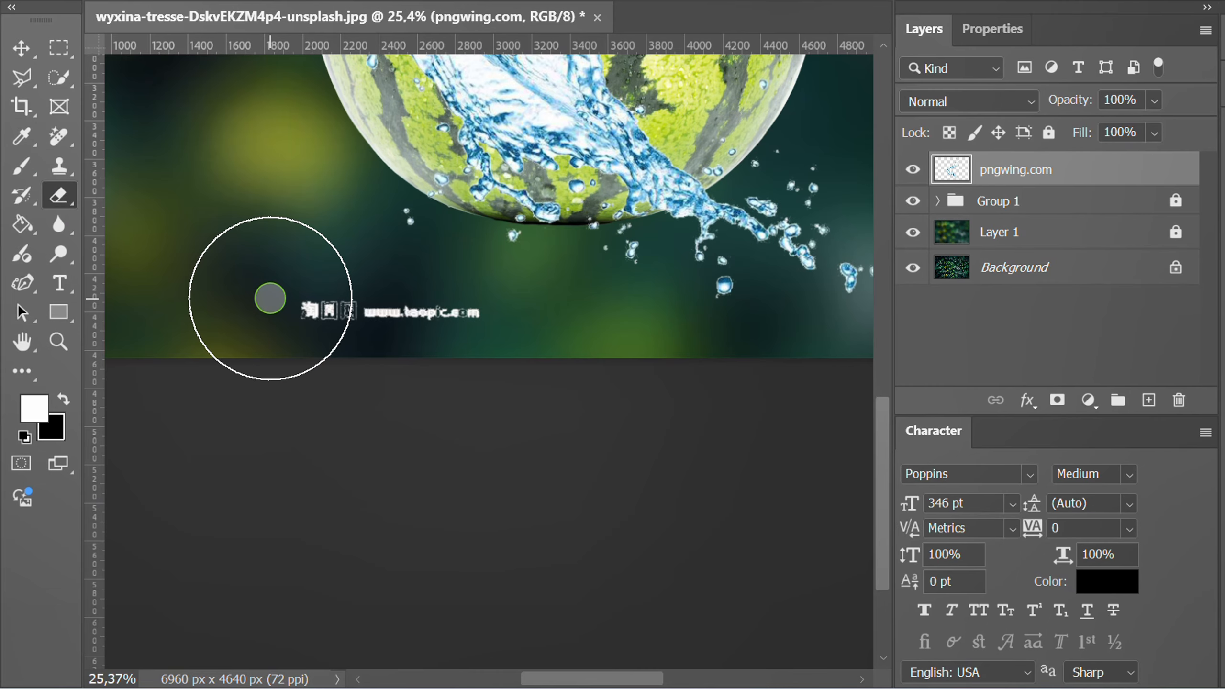
pyautogui.moveTo(270, 299)
pyautogui.mouseDown()
pyautogui.moveTo(530, 339)
pyautogui.moveTo(273, 301)
pyautogui.moveTo(463, 344)
pyautogui.mouseUp()
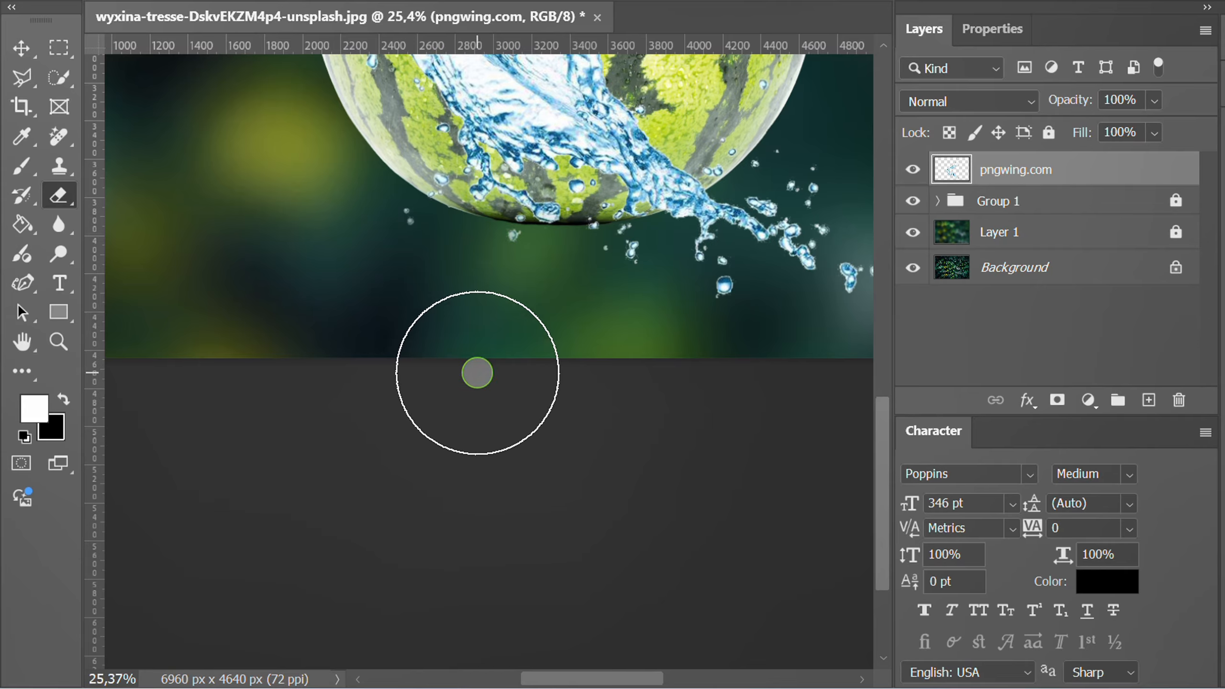
pyautogui.scroll(-13, 476, 372)
pyautogui.scroll(3, 543, 127)
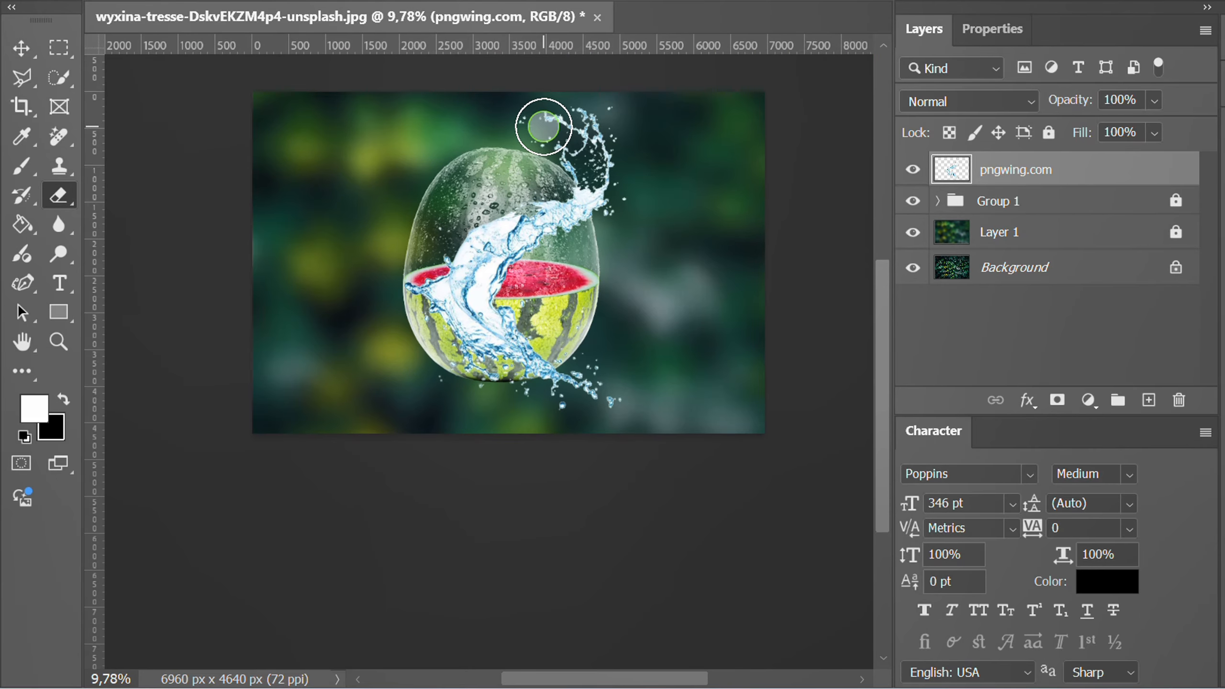
# Step: Load the water splash outline from the pngwing.com layer as a selection and copy the splash
pyautogui.click(21, 48)
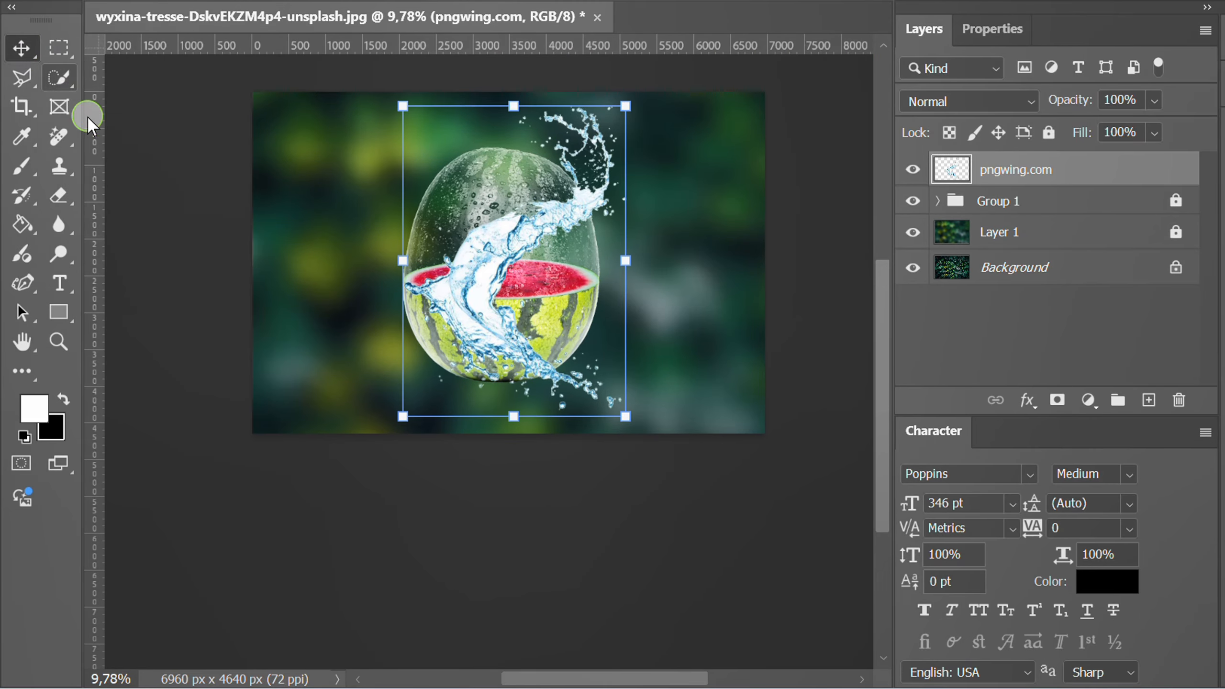
pyautogui.scroll(4, 536, 164)
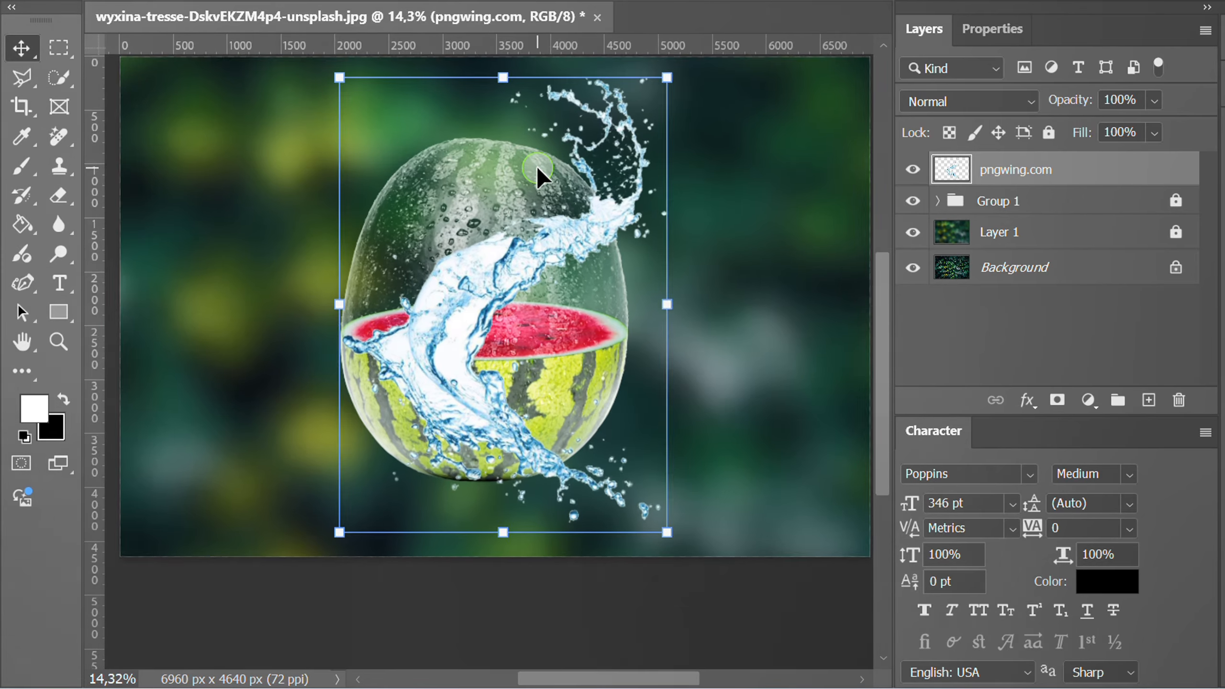
pyautogui.scroll(1, 536, 164)
pyautogui.press('ctrl')
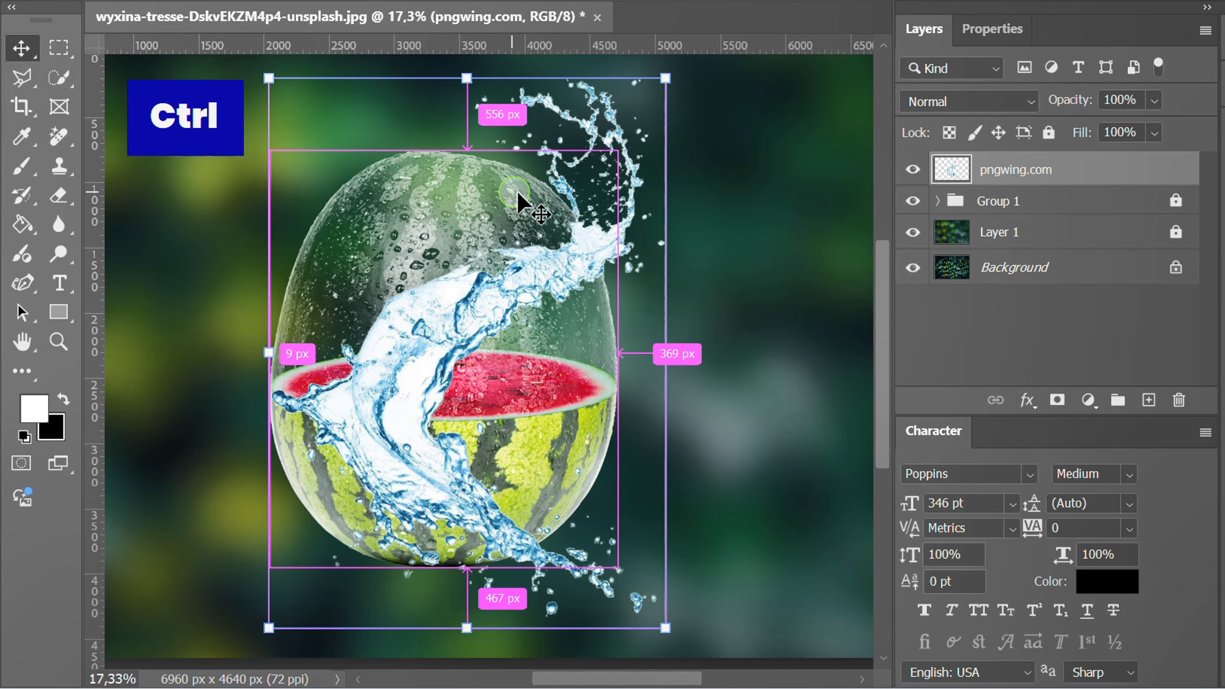
pyautogui.keyDown('ctrl'); pyautogui.click(949, 170); pyautogui.keyUp('ctrl')
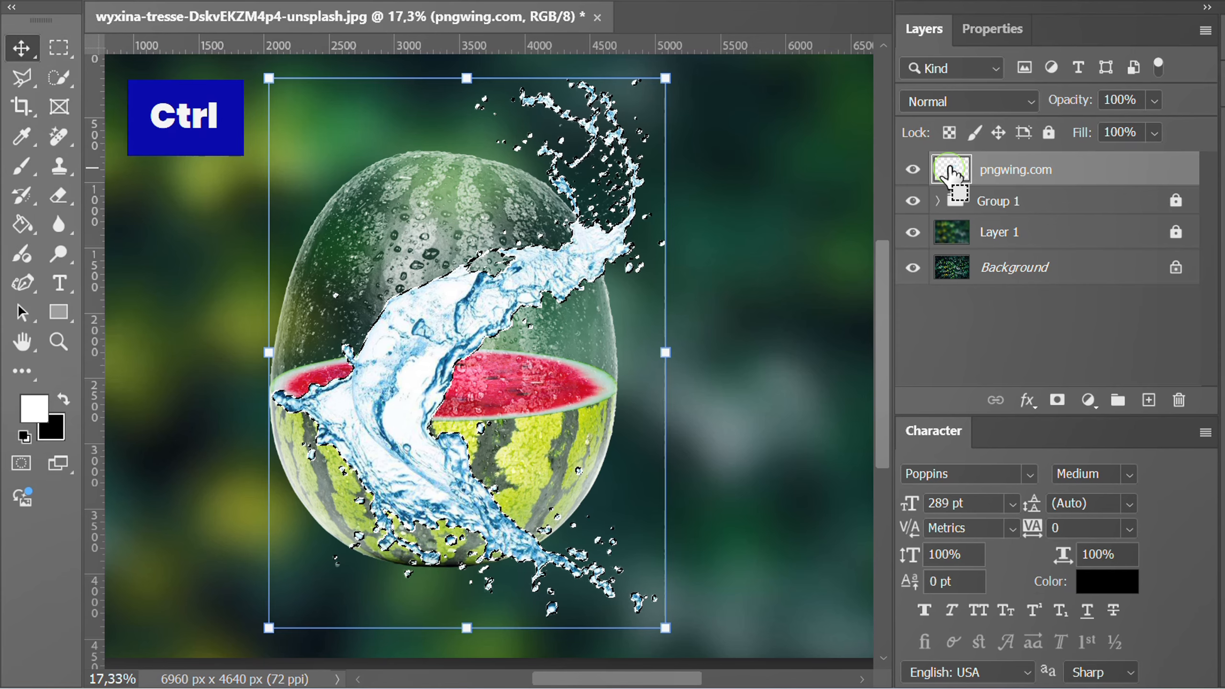
pyautogui.hotkey('ctrl', 'c')
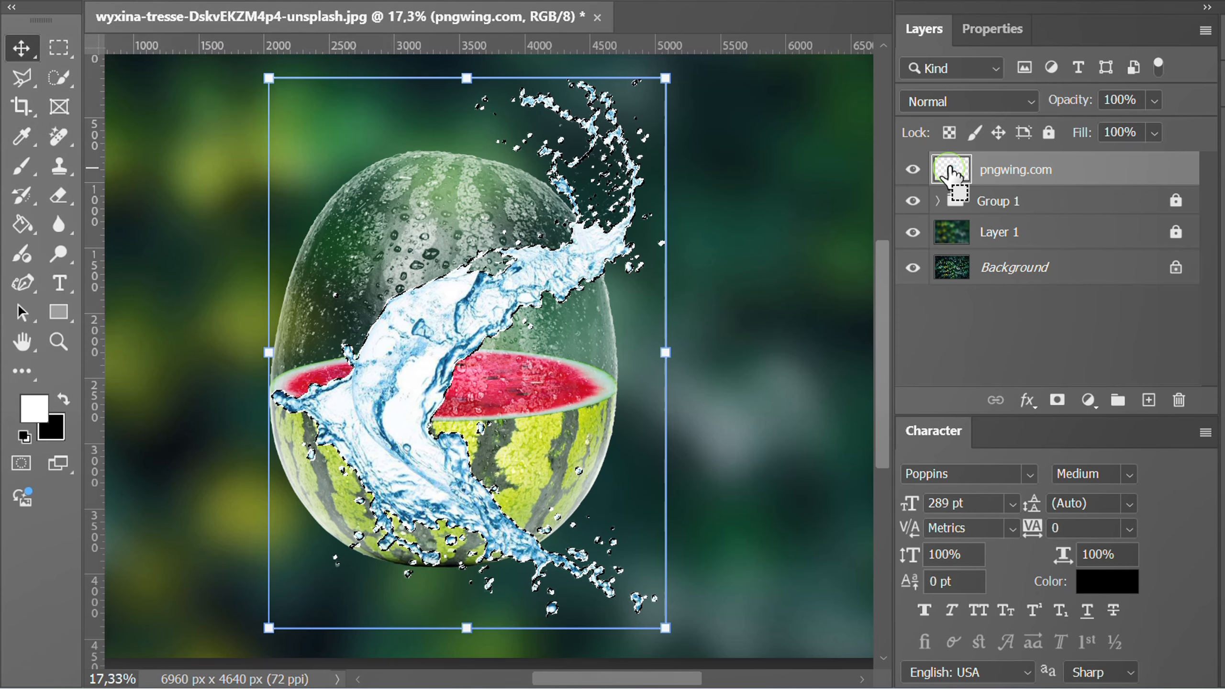
# Step: Add a white (ffffff) Solid Color fill layer masked to the water splash selection
pyautogui.click(1090, 403)
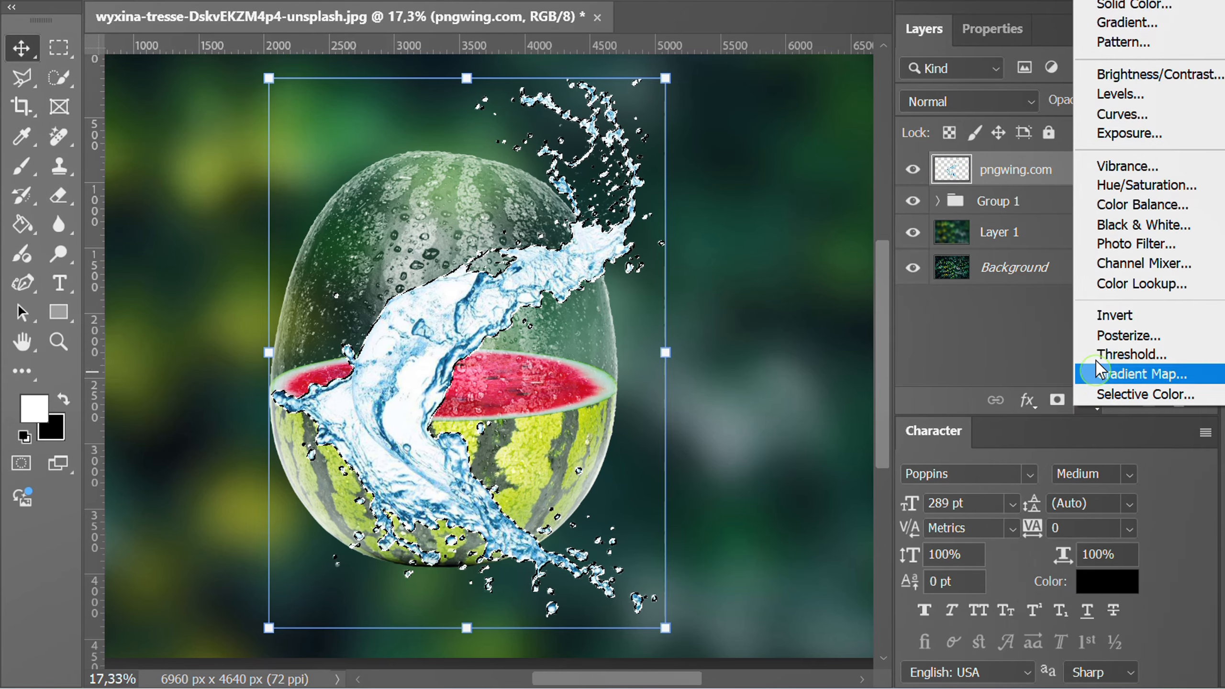
pyautogui.click(1124, 6)
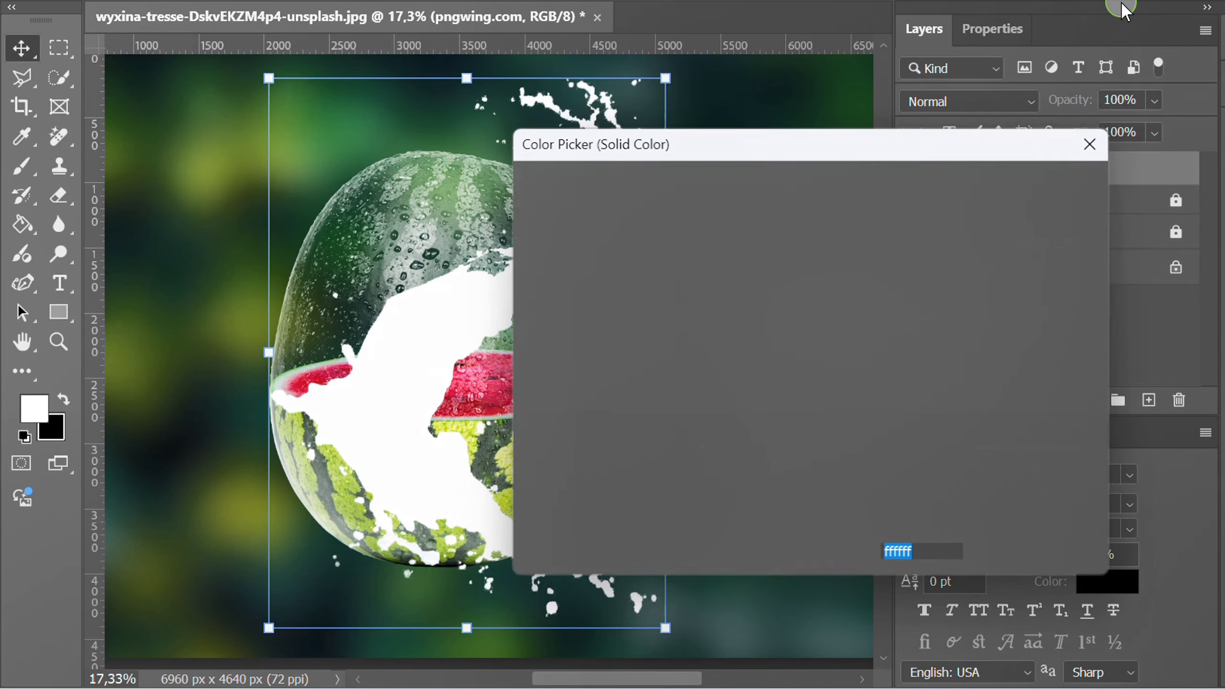
pyautogui.moveTo(569, 223); pyautogui.dragTo(488, 174)
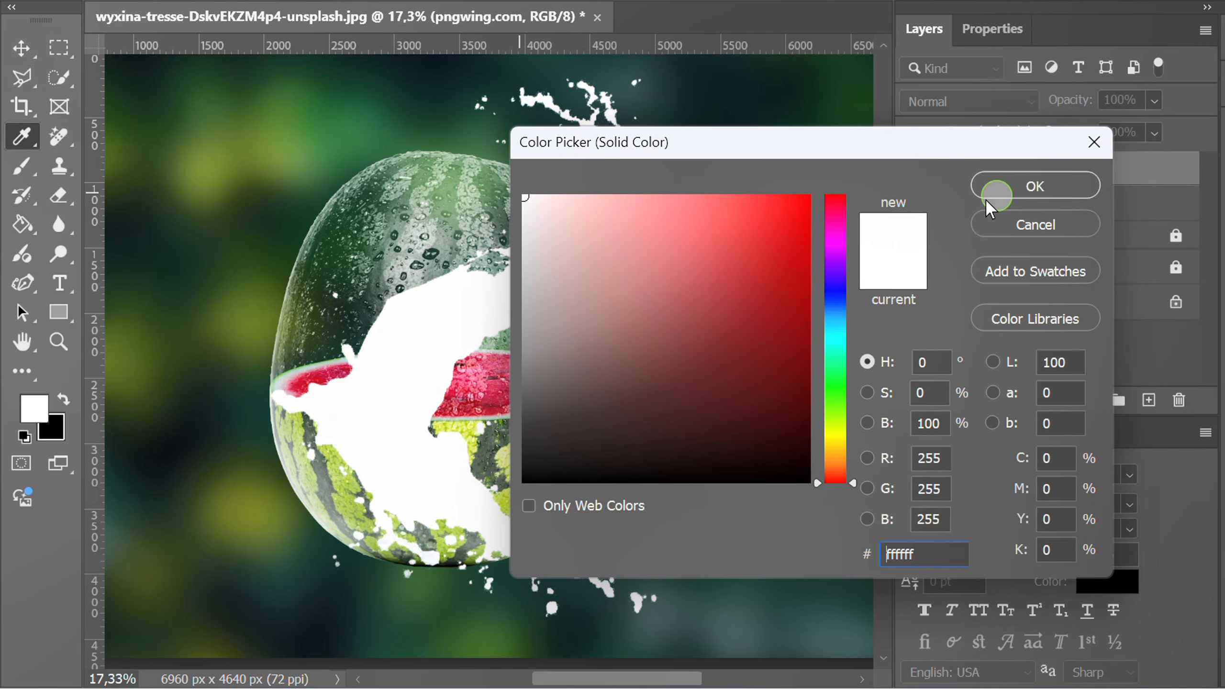
pyautogui.click(1052, 185)
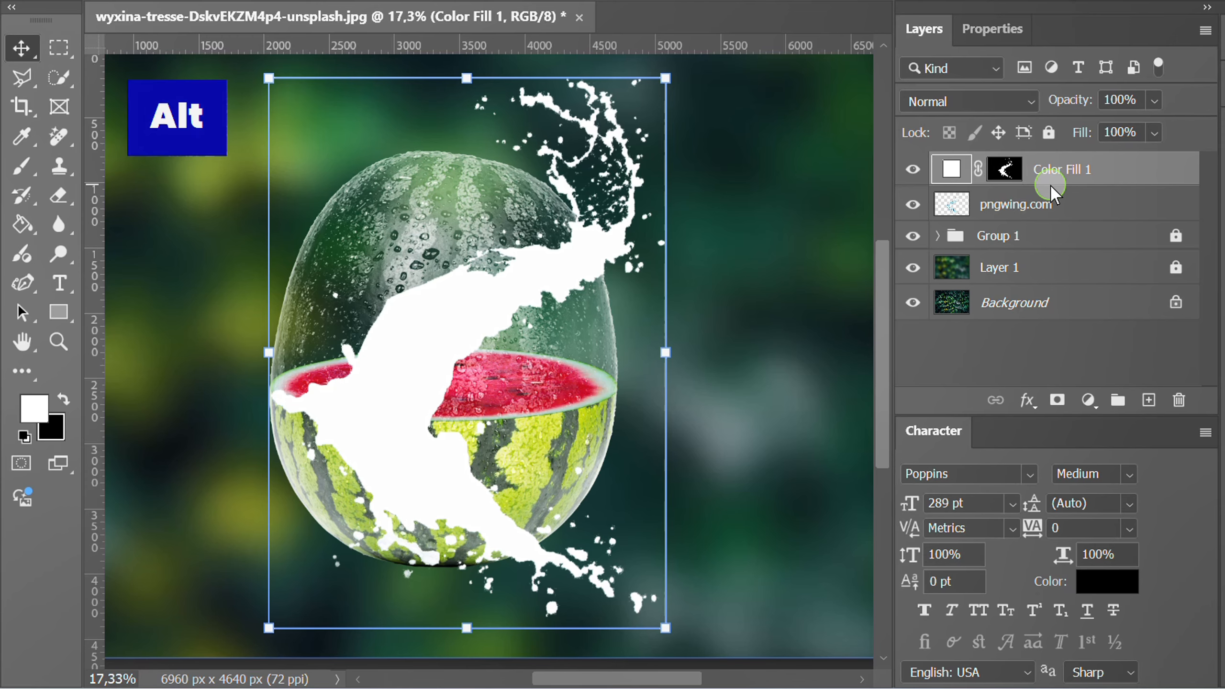
# Step: Paste the copied splash in place into the white fill layer's mask, invert it, and return to the fill itself
pyautogui.keyDown('alt'); pyautogui.click(1006, 169); pyautogui.keyUp('alt')
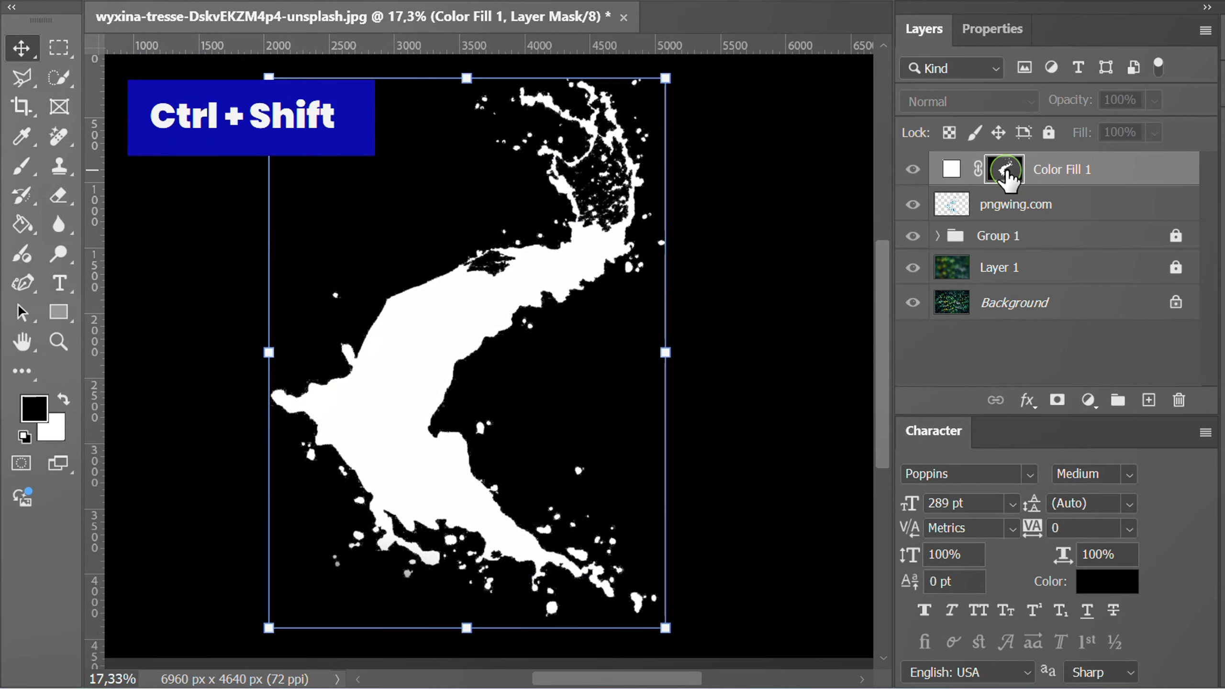
pyautogui.hotkey('ctrl', 'shift', 'v')
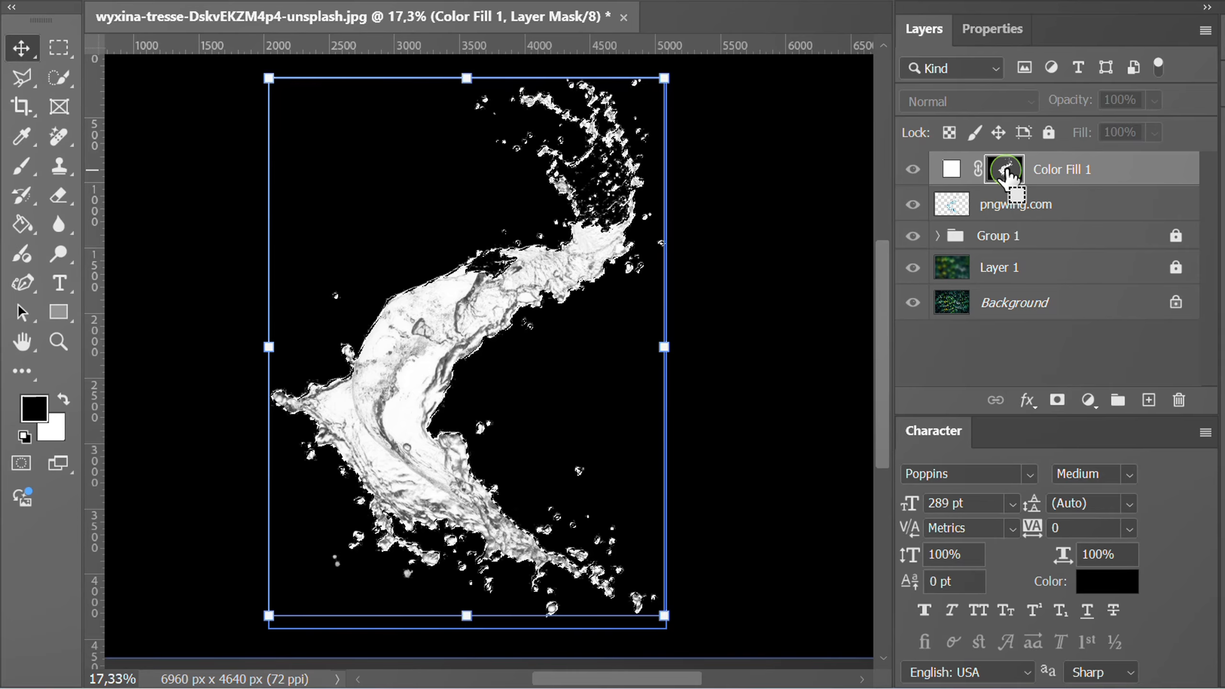
pyautogui.hotkey('ctrl', 'i')
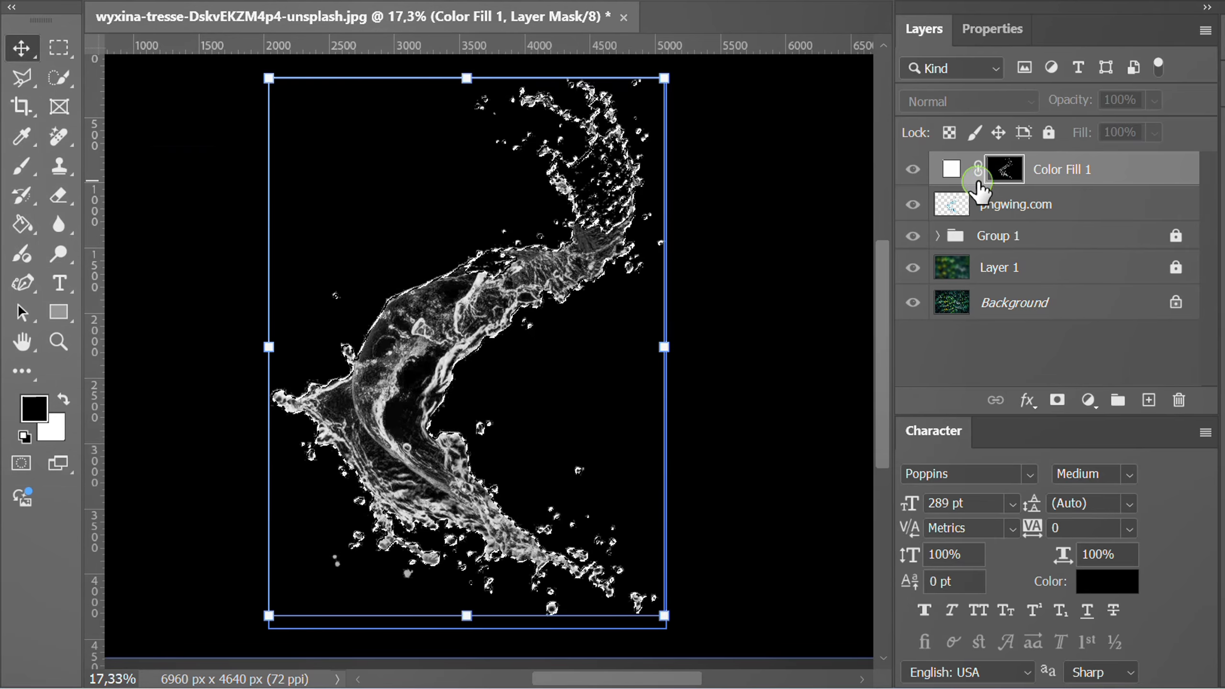
pyautogui.click(948, 170)
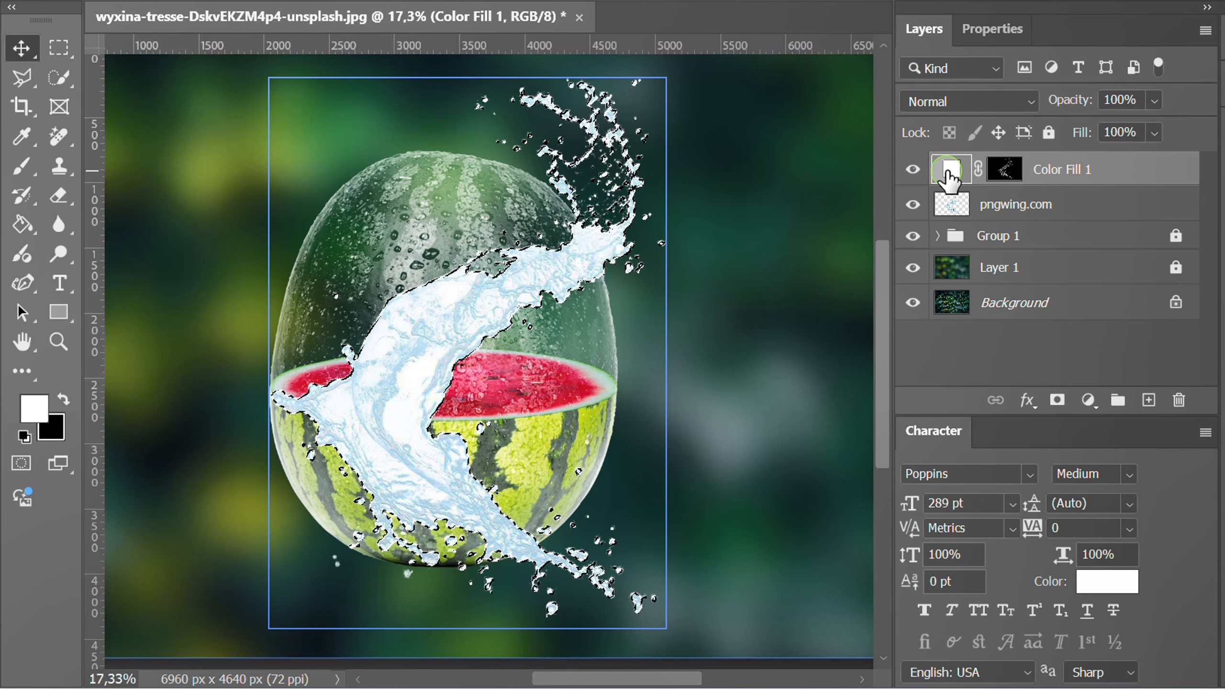
# Step: Hide the pngwing.com layer, clear the selection, and delete that original splash layer
pyautogui.click(911, 209)
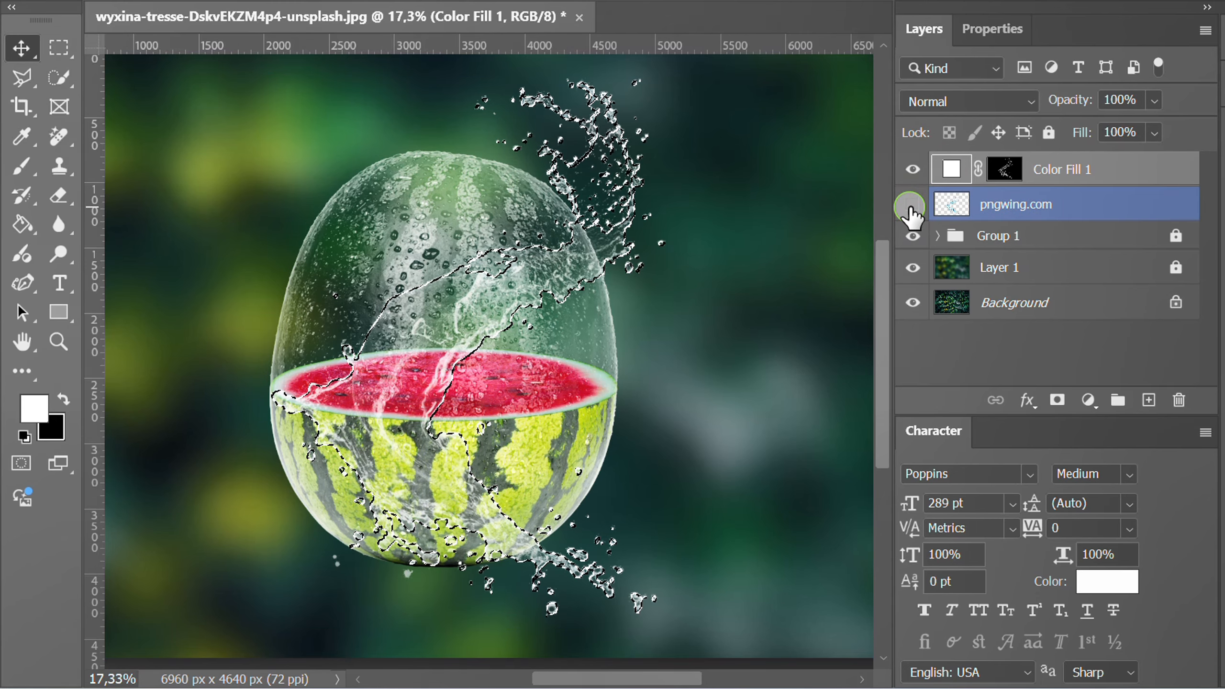
pyautogui.hotkey('ctrl', 'd')
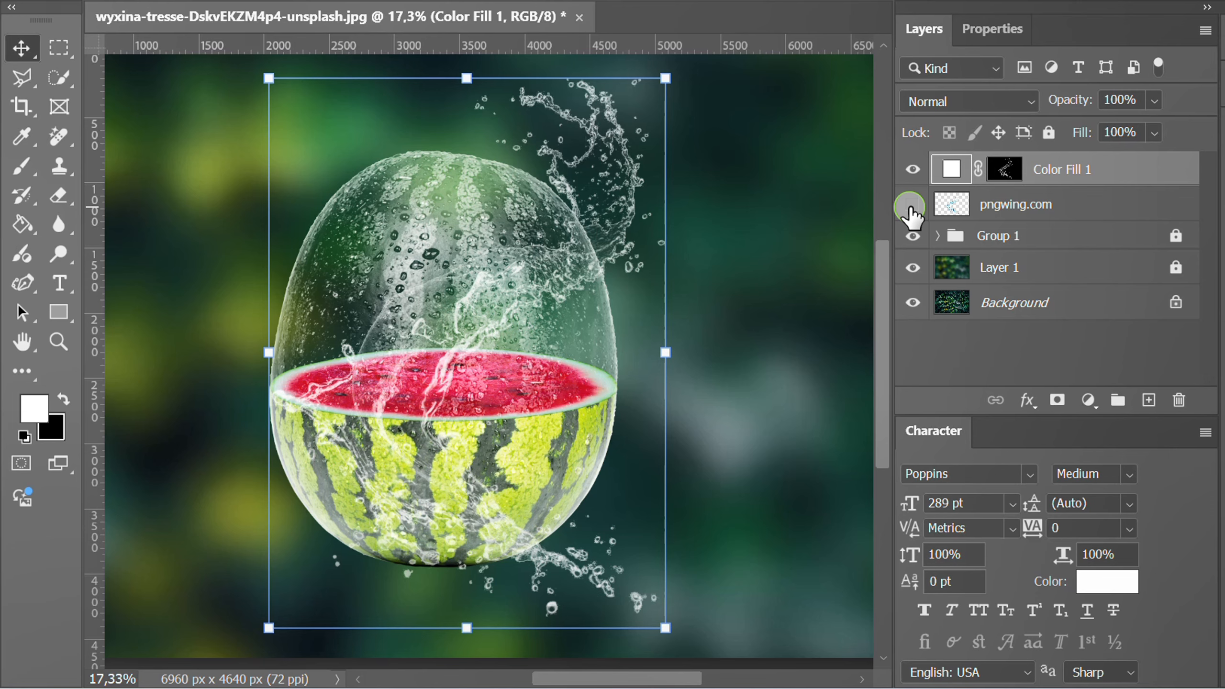
pyautogui.click(911, 206)
pyautogui.click(1102, 213)
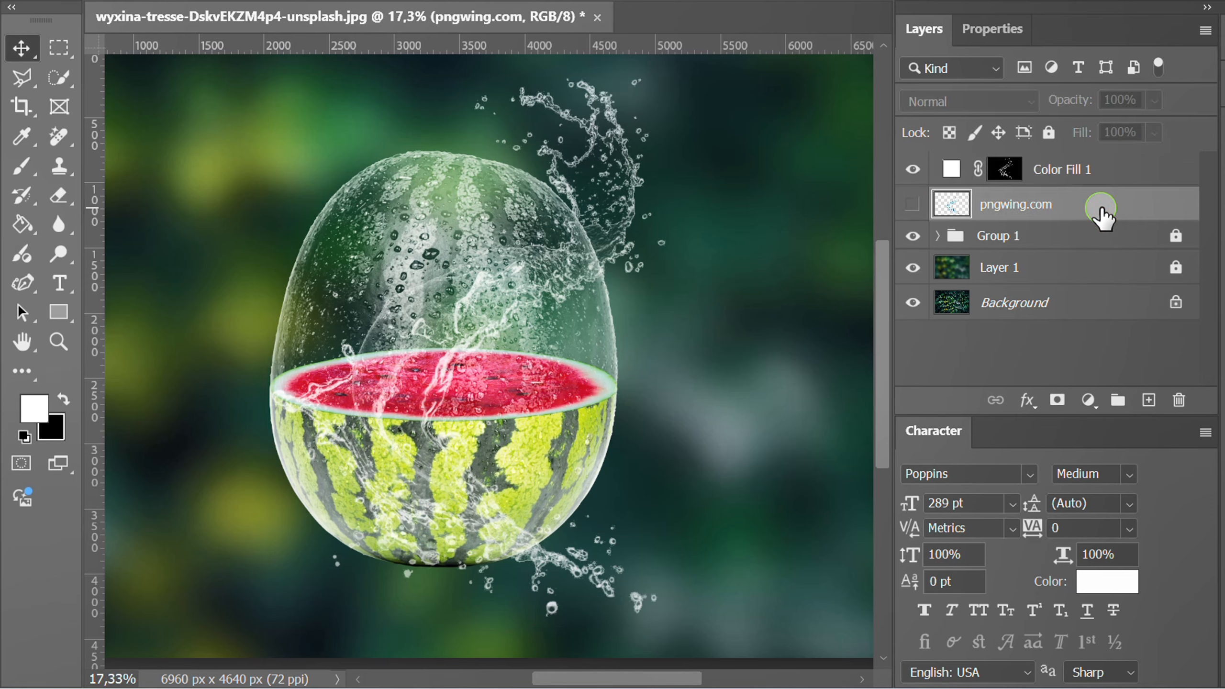
pyautogui.click(1179, 400)
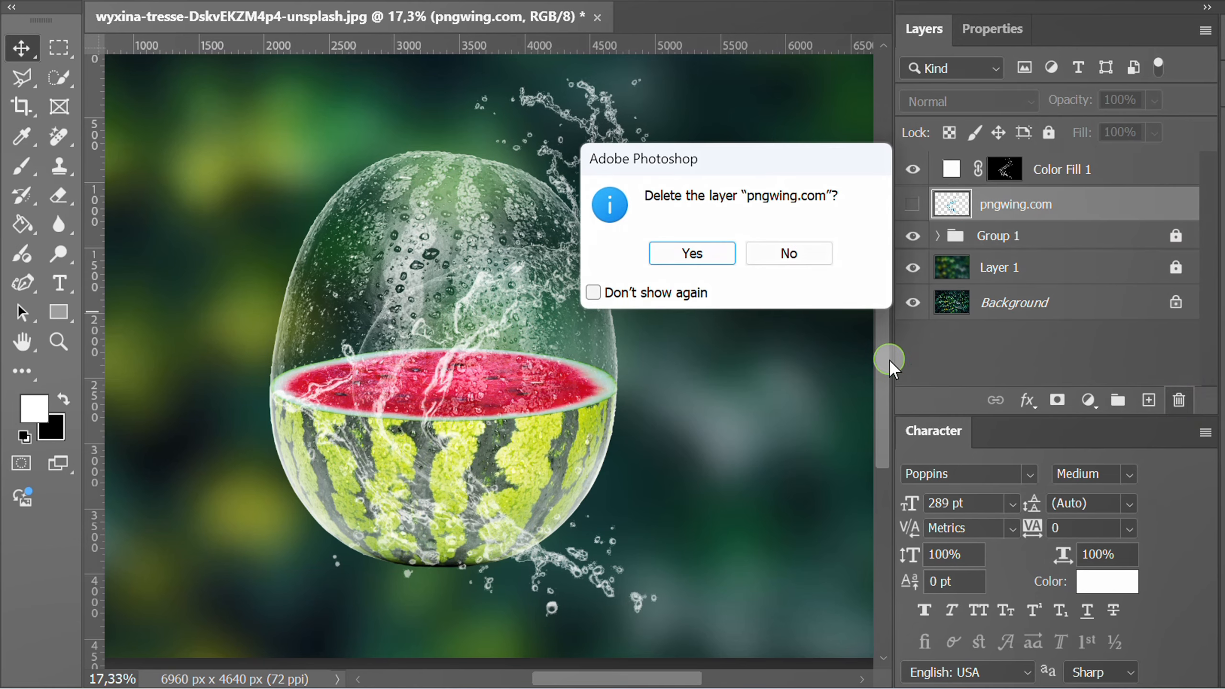
pyautogui.click(690, 254)
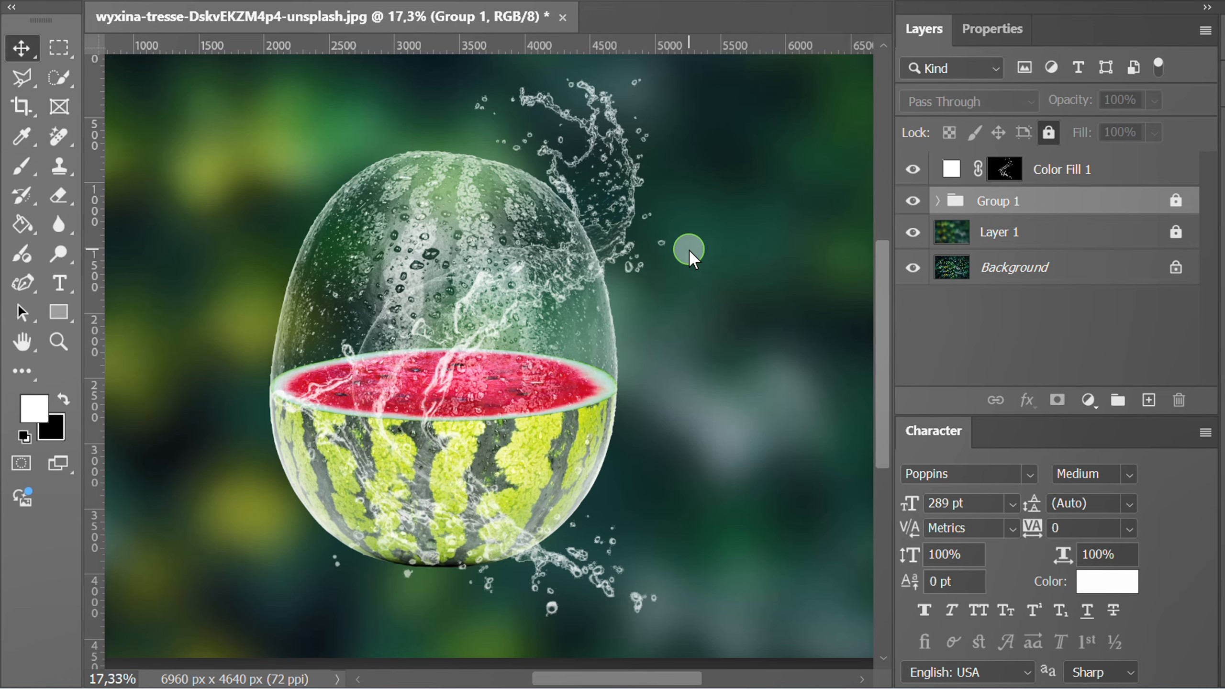
# Step: Free-transform the Color Fill 1 splash: rotate it so its curl sits at the watermelon's lower left, enlarge it, and position it across the fruit
pyautogui.click(612, 195)
pyautogui.scroll(-3, 615, 193)
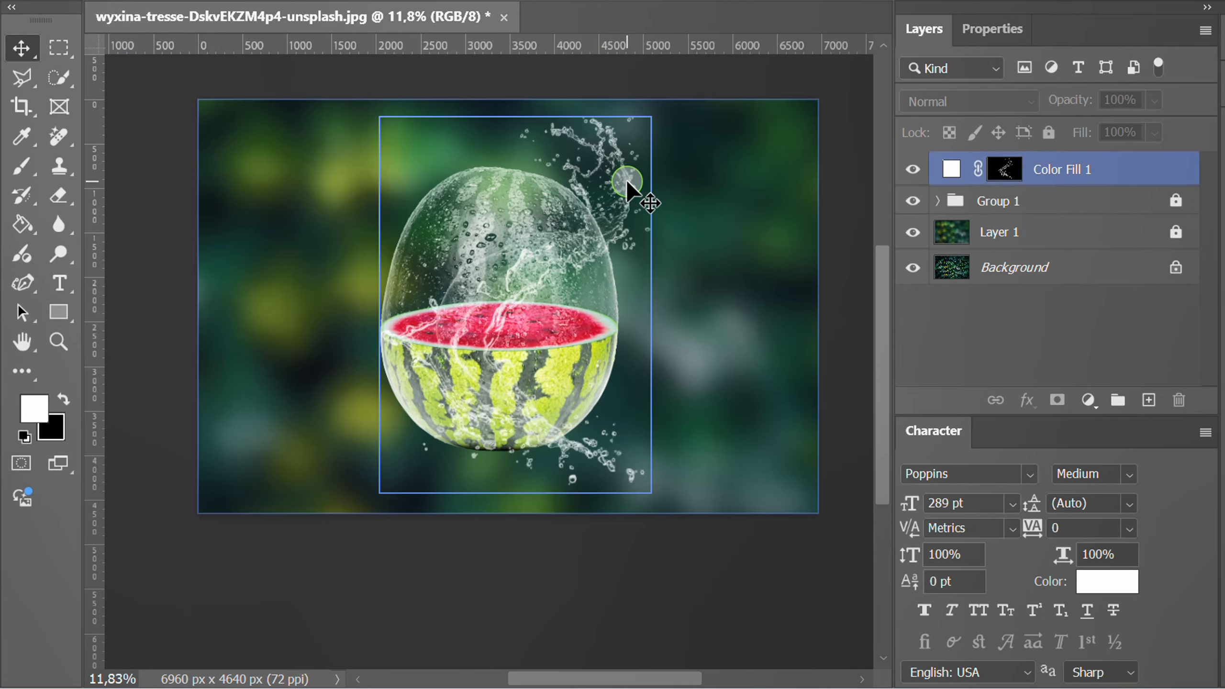
pyautogui.hotkey('ctrl', 't')
pyautogui.moveTo(670, 106); pyautogui.dragTo(439, 321)
pyautogui.moveTo(737, 228); pyautogui.dragTo(753, 227)
pyautogui.moveTo(560, 302); pyautogui.dragTo(566, 316)
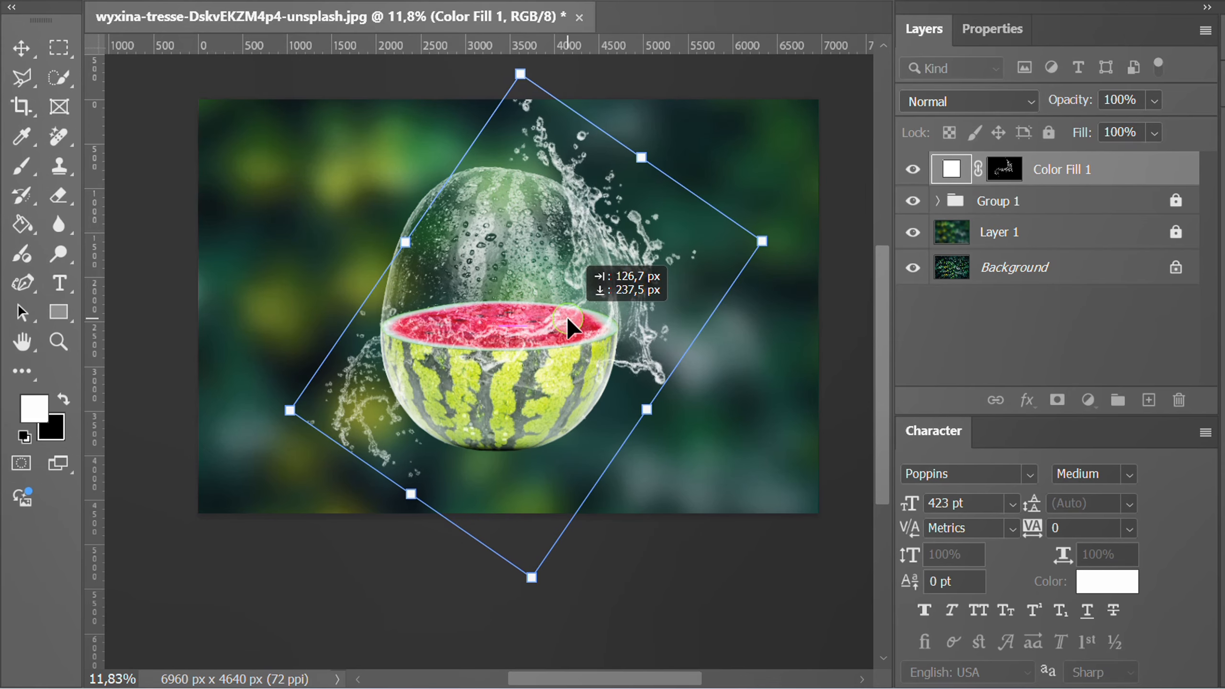
pyautogui.moveTo(761, 240); pyautogui.dragTo(785, 238)
pyautogui.moveTo(652, 292); pyautogui.dragTo(644, 295)
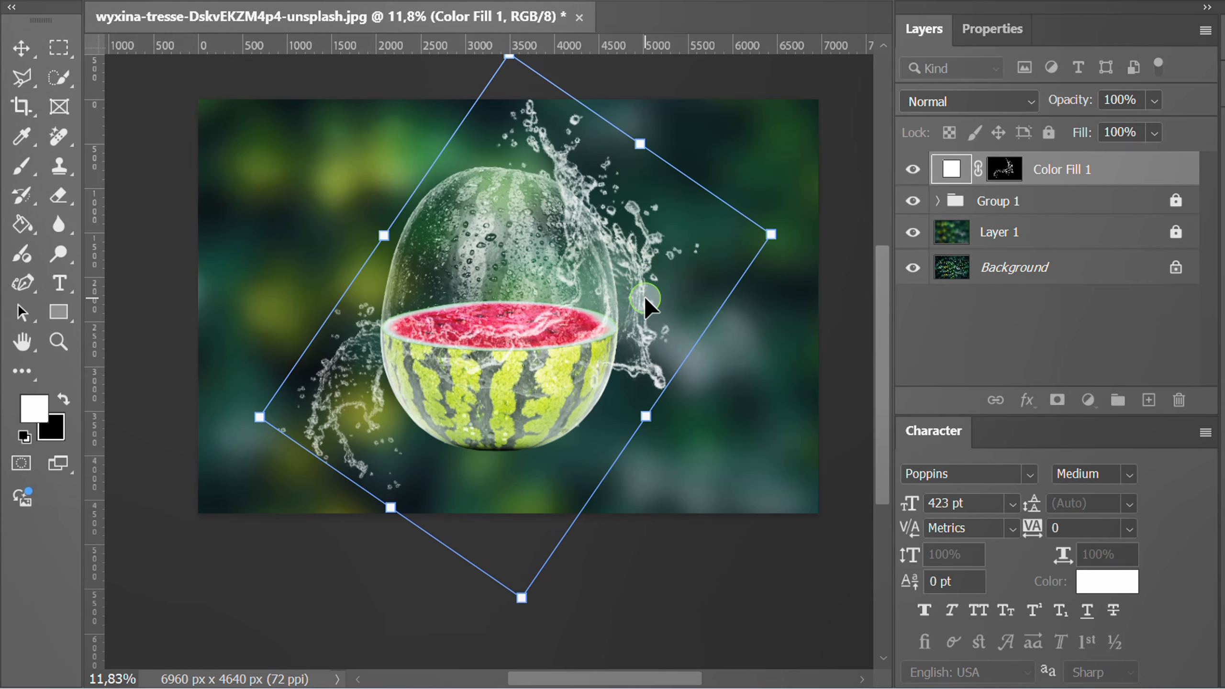
# Step: Nudge the rotated water splash down and slightly to the right to align it with the watermelon's cut slice
pyautogui.press('Down')
pyautogui.press('Down')
pyautogui.press('Down')
pyautogui.press('Down')
pyautogui.press('Down')
pyautogui.press('Down')
pyautogui.press('Down')
pyautogui.press('Down')
pyautogui.press('Down')
pyautogui.press('Down')
pyautogui.press('Right')
pyautogui.press('Right')
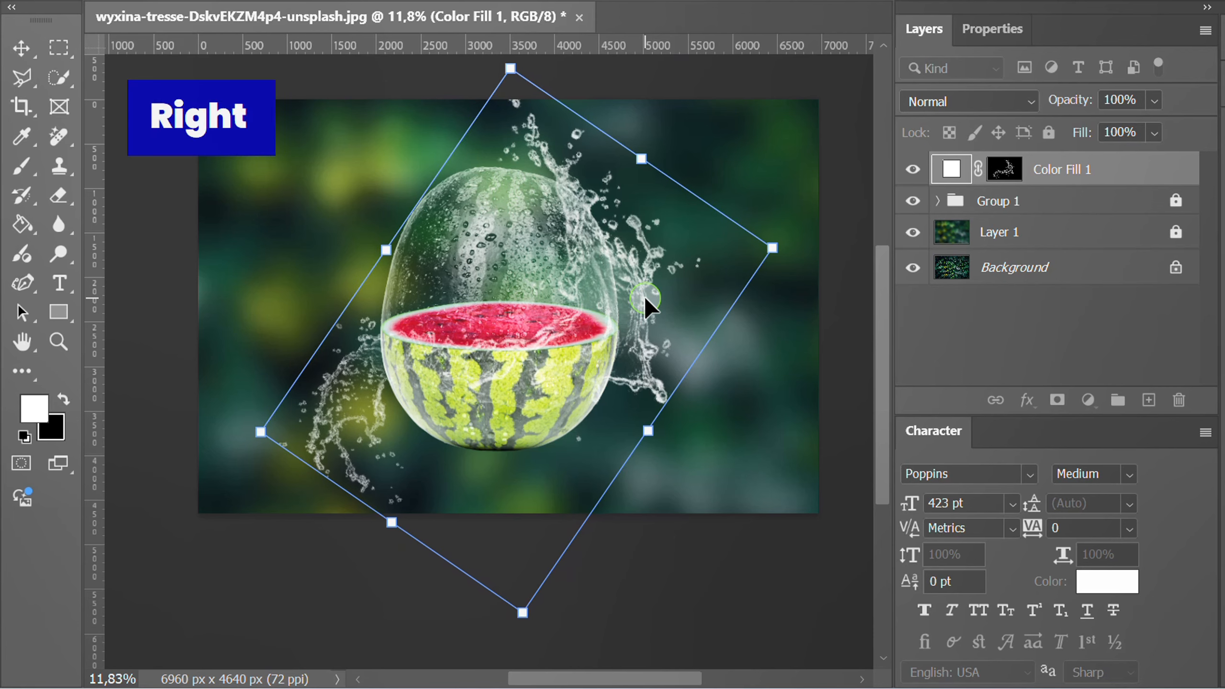